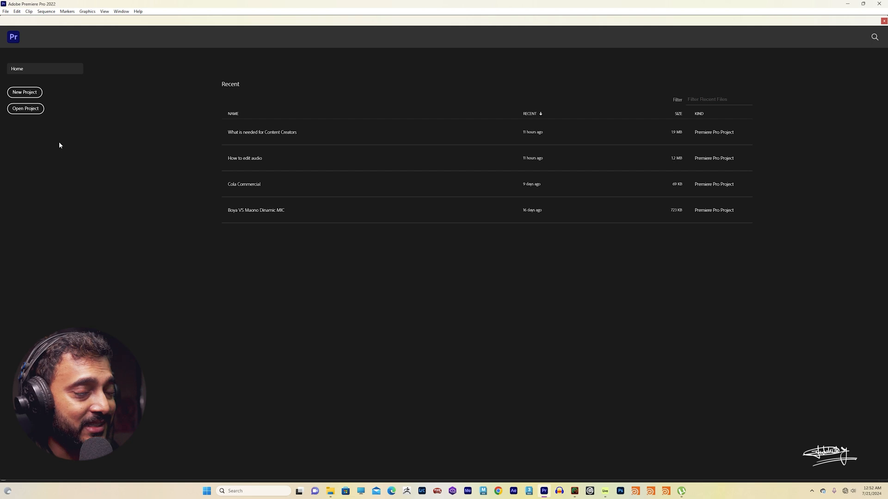
# Start a new project named How to edit and set its location to the How to edit folder on the I: drive.
pyautogui.click(22, 92)
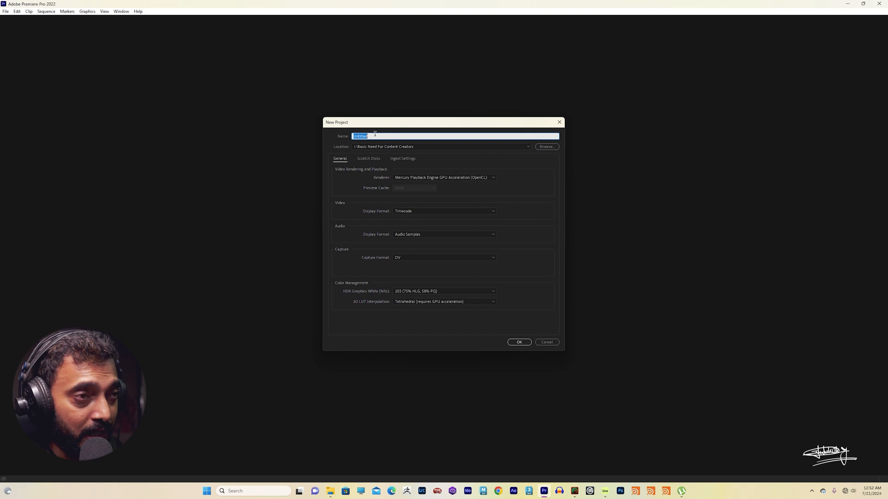
pyautogui.click(547, 146)
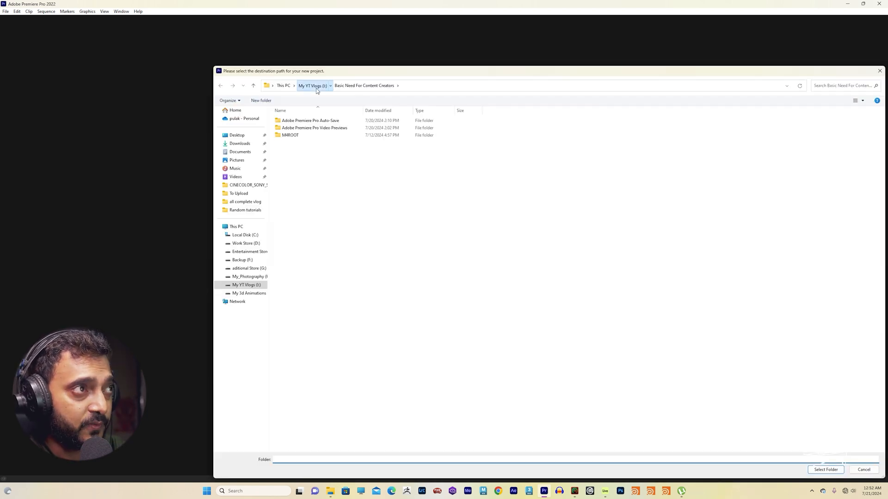
pyautogui.click(313, 85)
pyautogui.doubleClick(292, 135)
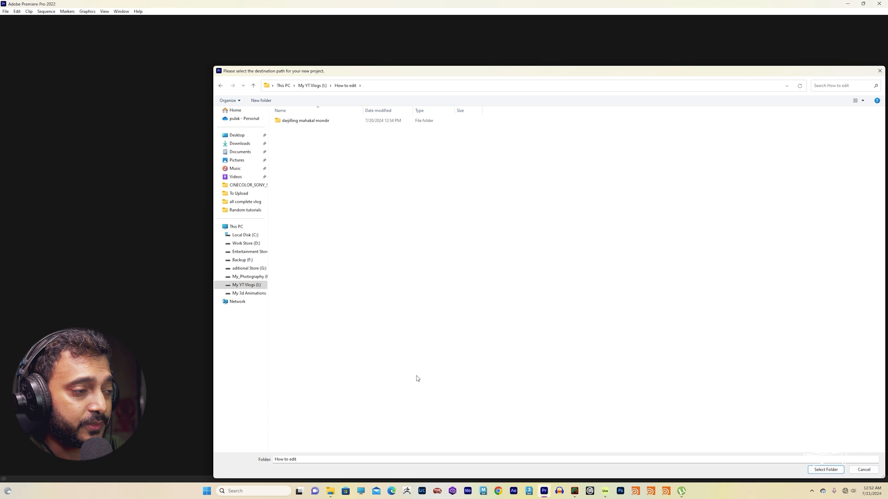
pyautogui.click(826, 470)
# Set the renderer to Mercury Playback Engine GPU Acceleration (CUDA) and create the project.
pyautogui.click(491, 211)
pyautogui.click(501, 179)
pyautogui.click(492, 178)
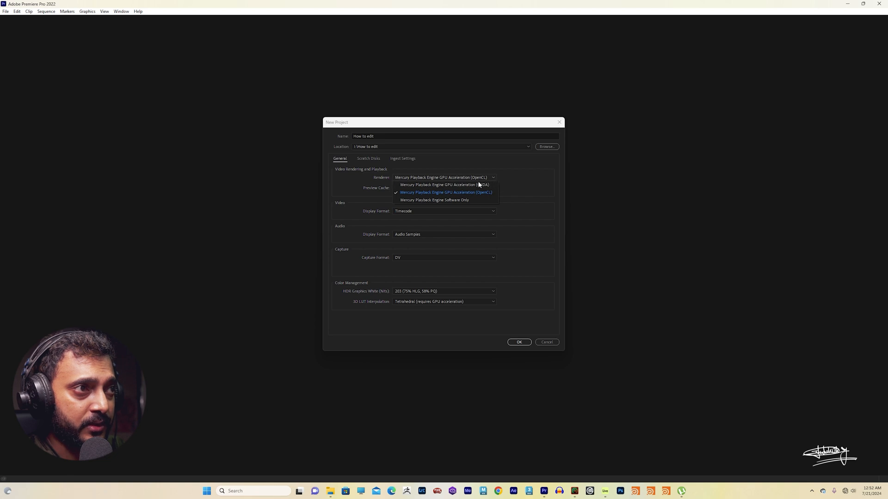
pyautogui.click(481, 185)
pyautogui.click(483, 177)
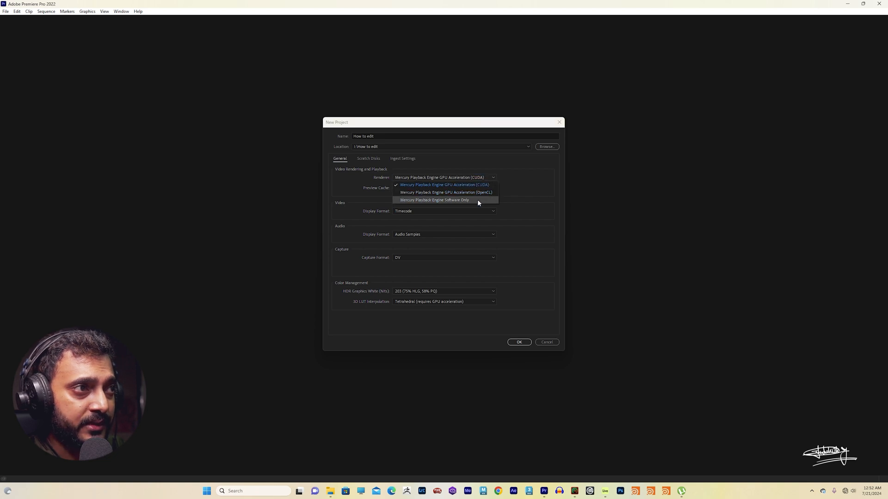
pyautogui.click(511, 186)
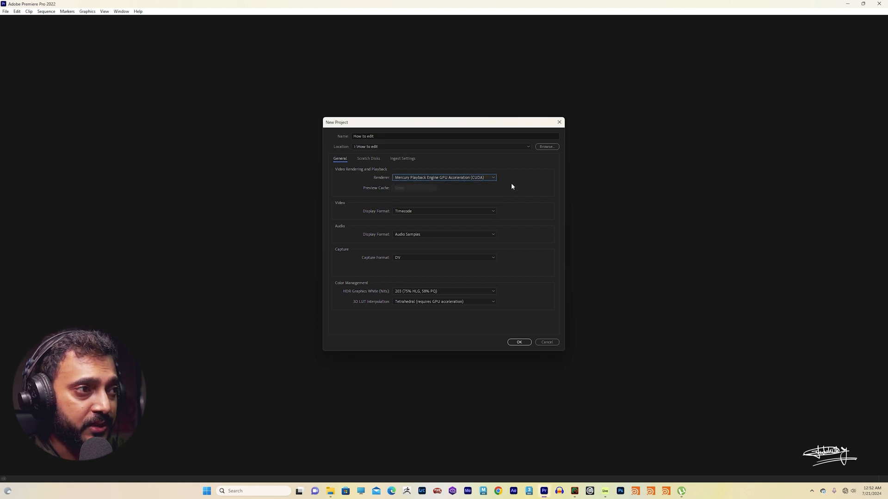
pyautogui.click(525, 342)
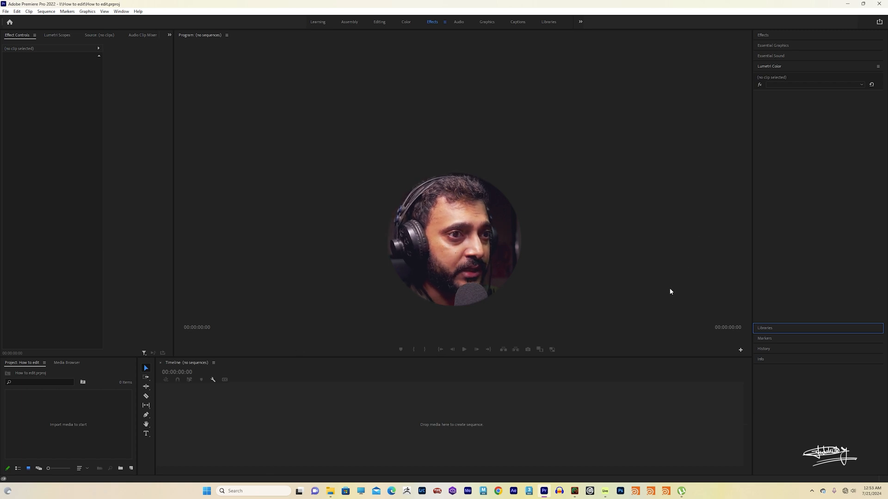
# Look through the Project, Lumetri Scopes, Source and Audio Clip Mixer panels, ending on Effect Controls.
pyautogui.click(19, 364)
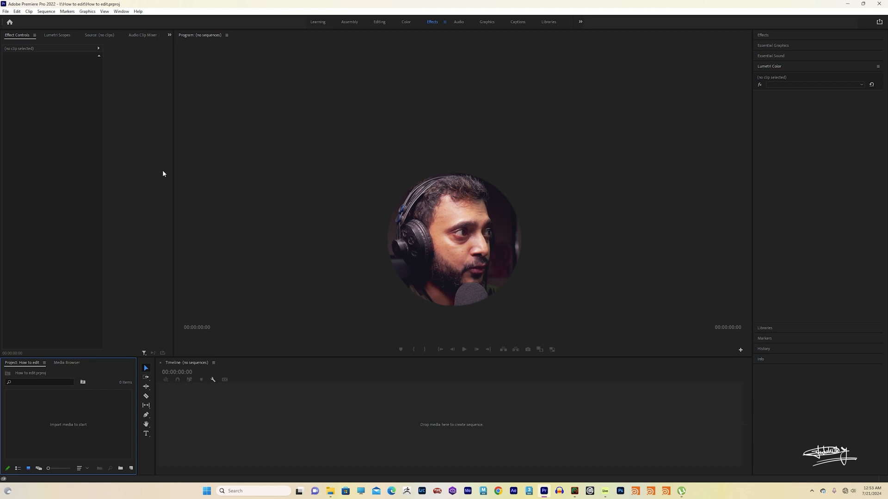
pyautogui.click(56, 35)
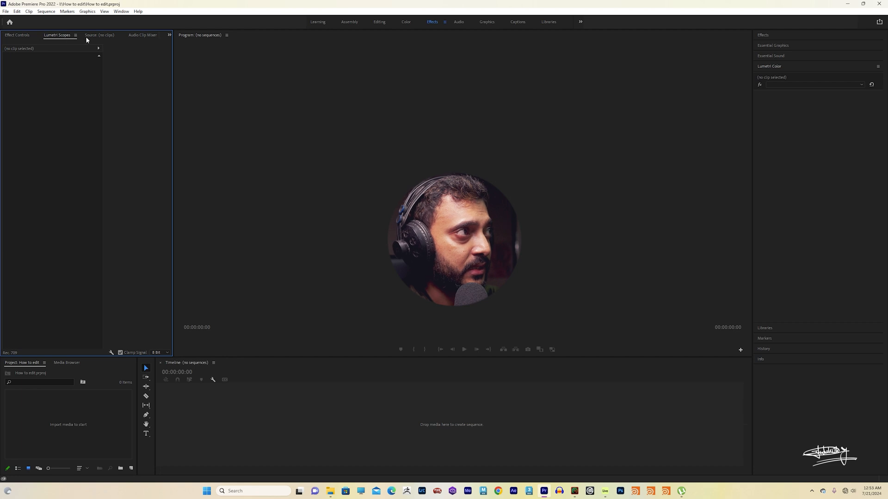
pyautogui.click(98, 37)
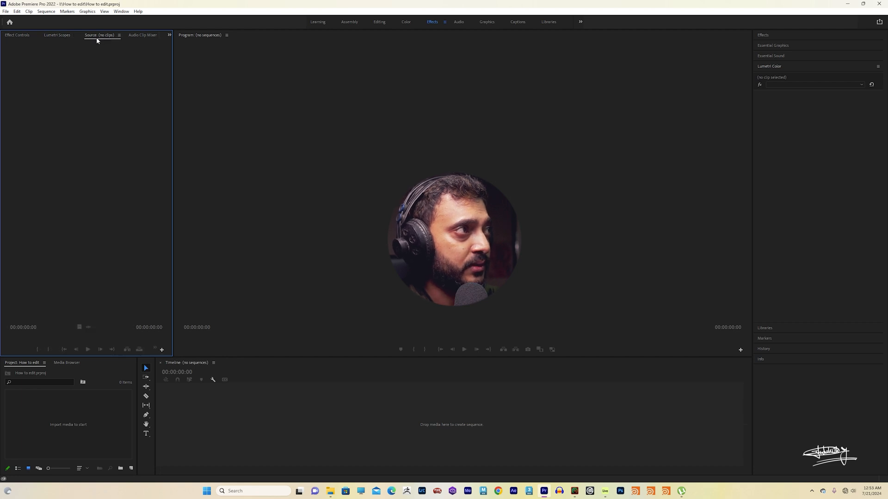
pyautogui.click(140, 35)
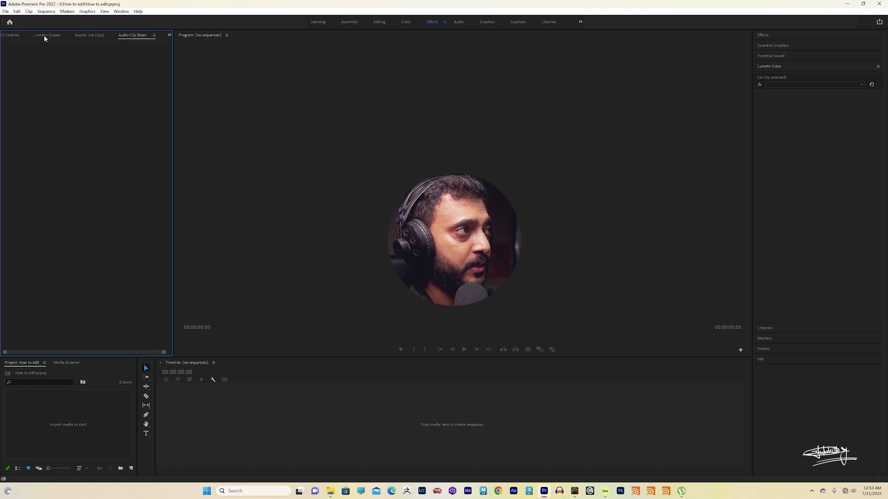
pyautogui.click(11, 35)
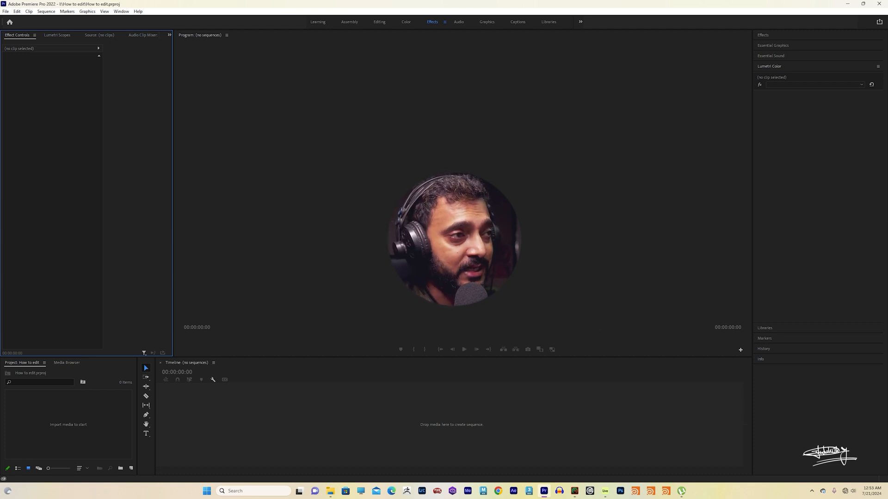
# Compare the workspace layouts from Learning through Libraries, revisit Color, and return to the Effects workspace.
pyautogui.click(321, 23)
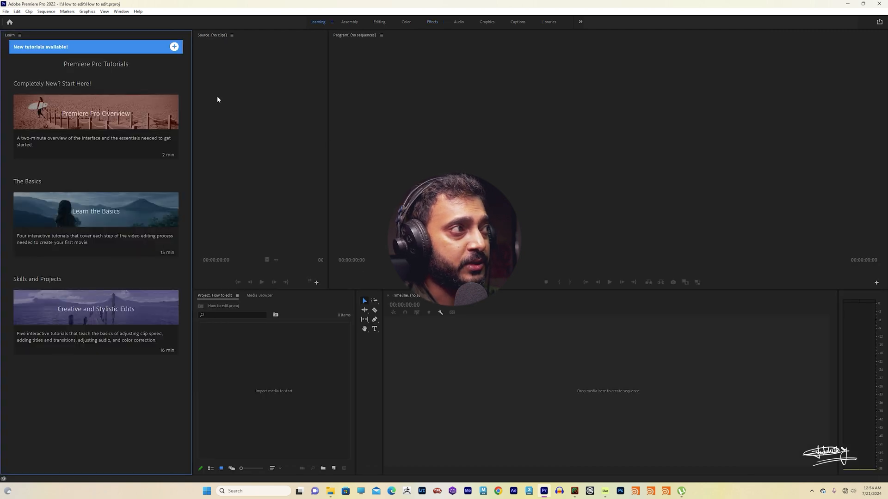
pyautogui.click(352, 23)
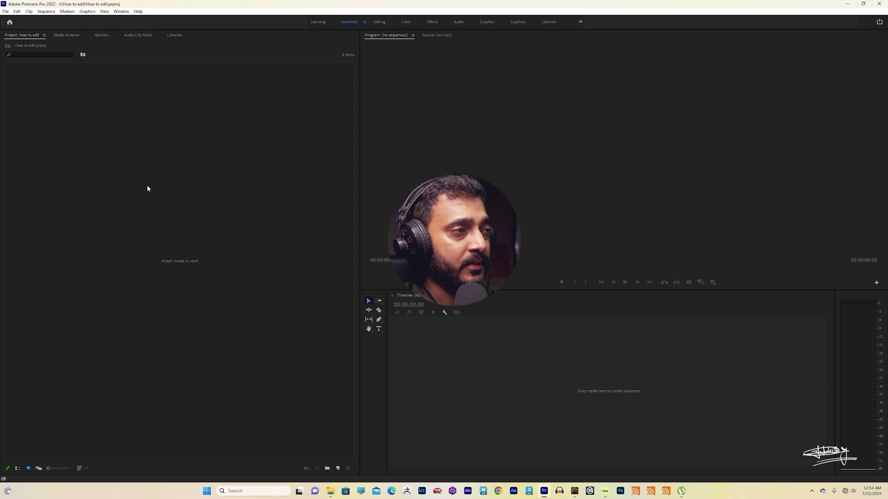
pyautogui.click(379, 23)
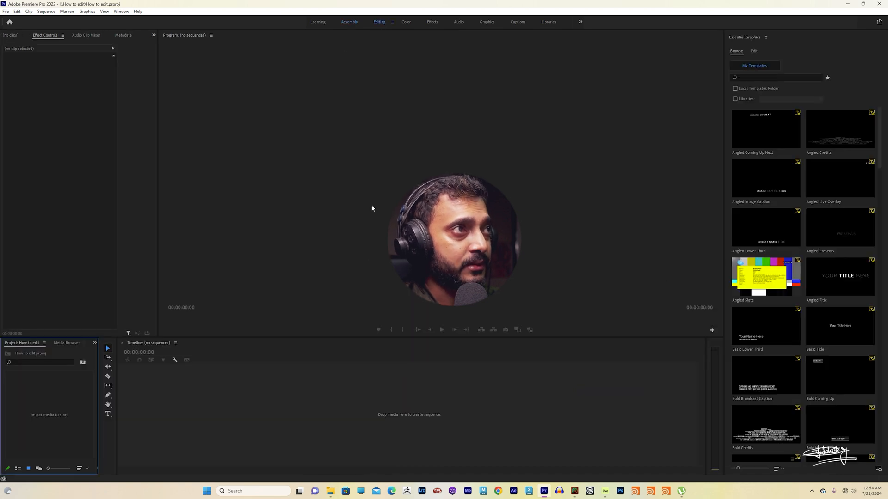
pyautogui.click(406, 23)
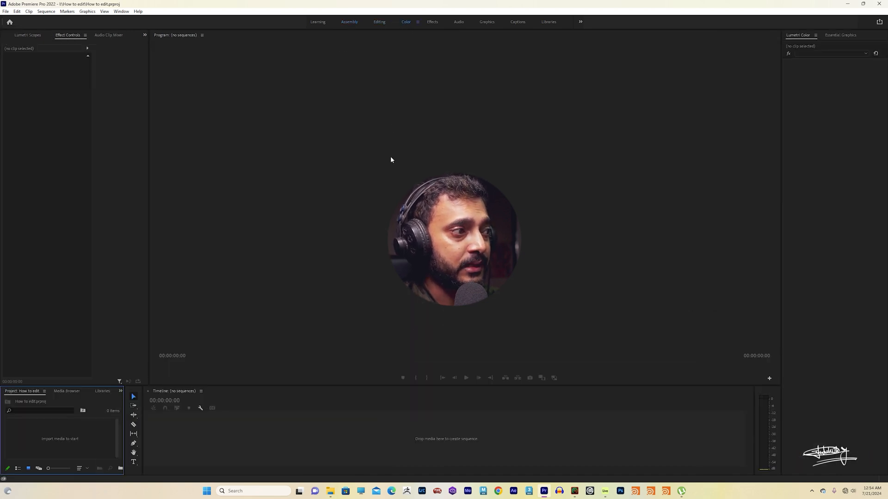
pyautogui.click(432, 23)
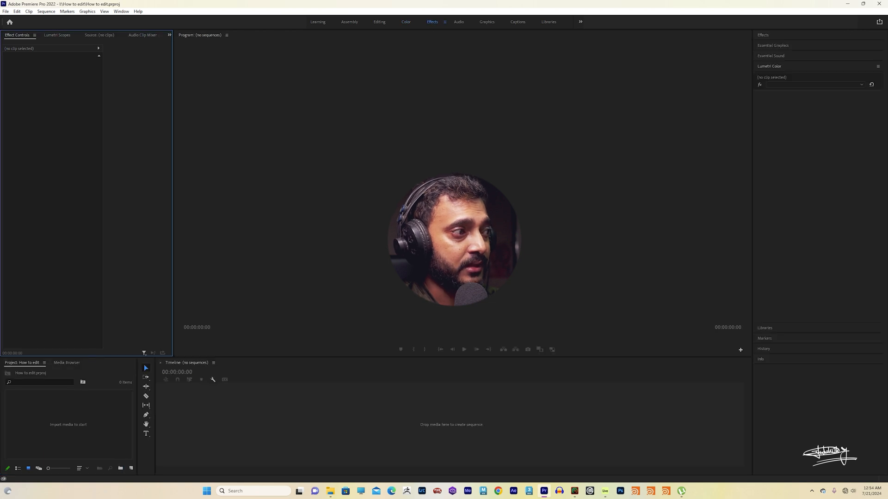
pyautogui.click(458, 22)
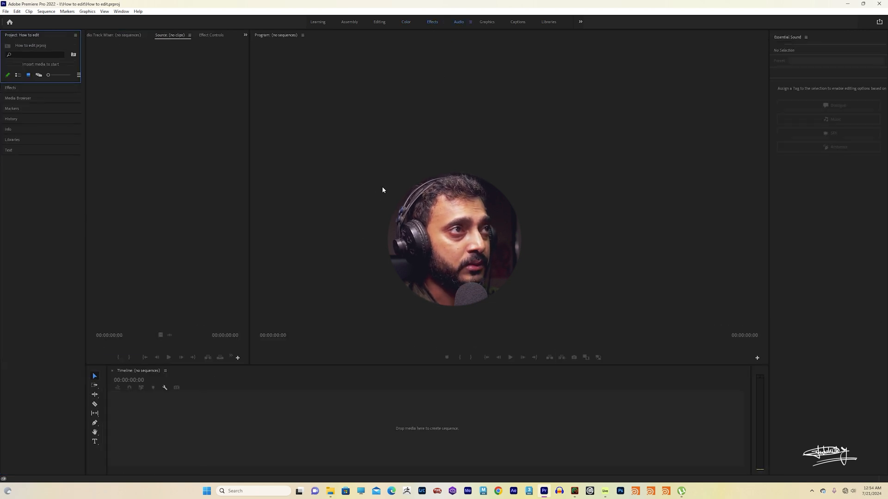
pyautogui.click(486, 22)
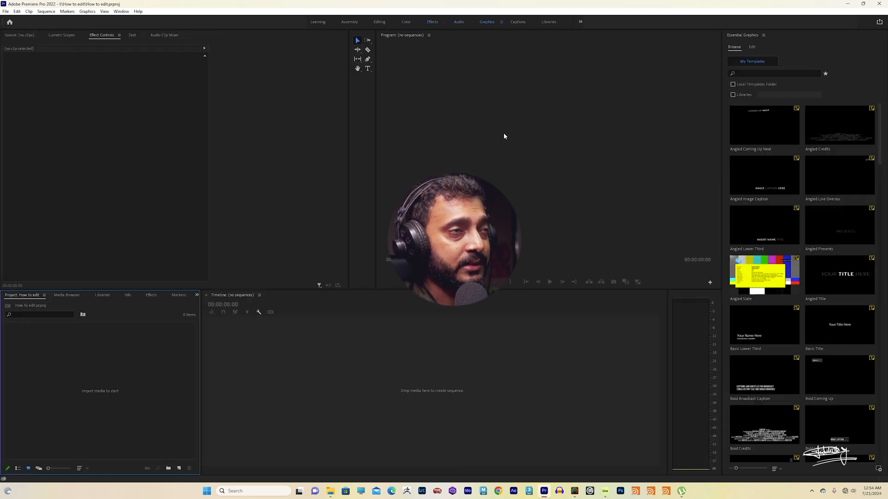
pyautogui.click(518, 22)
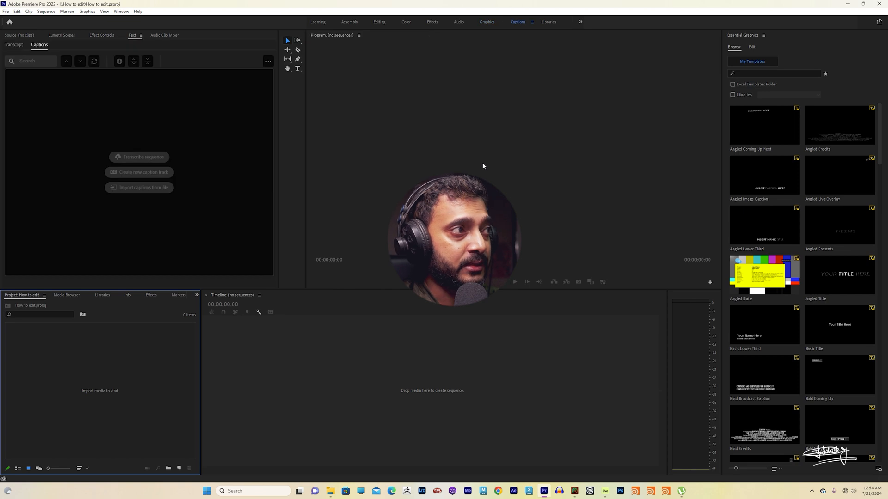
pyautogui.click(548, 22)
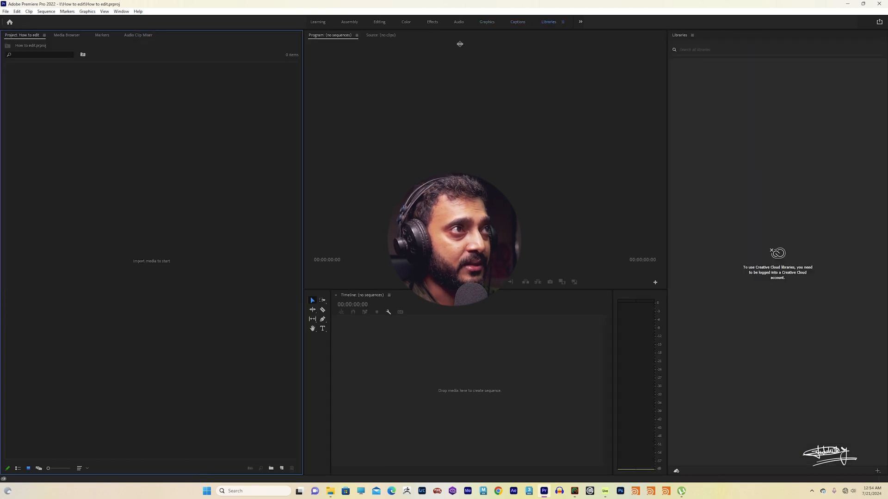
pyautogui.click(432, 22)
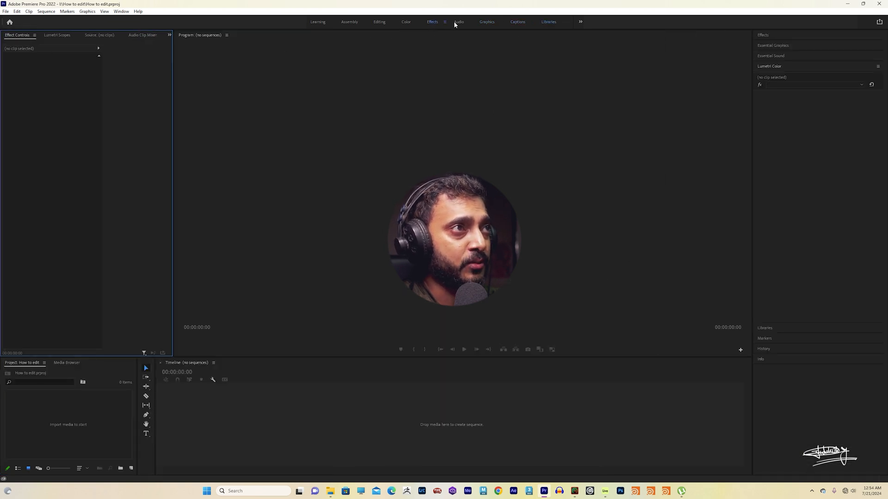
pyautogui.click(409, 23)
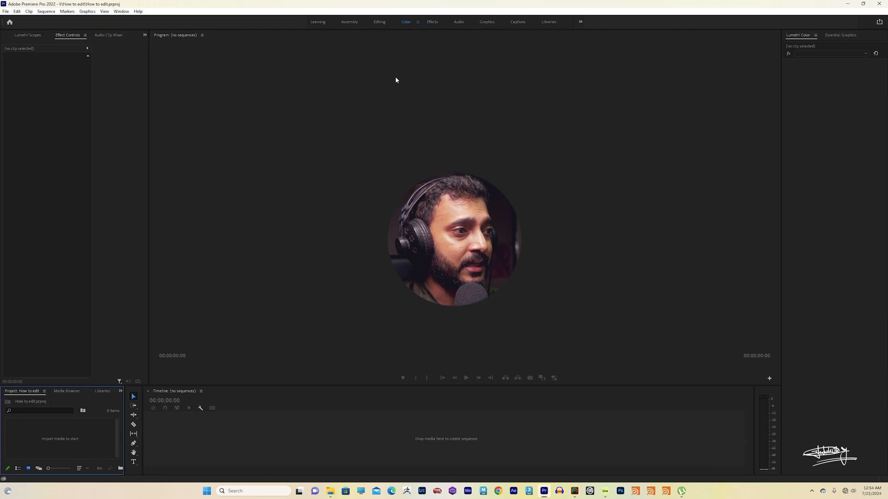
pyautogui.click(431, 23)
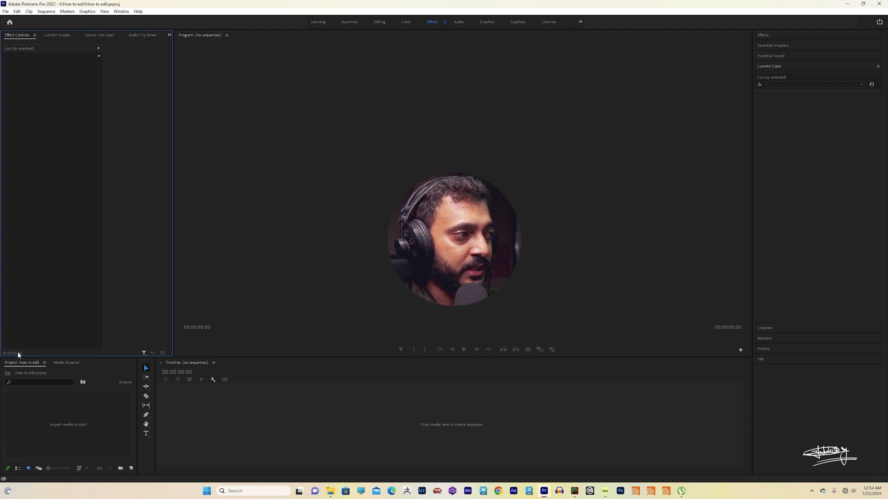
# View the Media Browser briefly, and dock the Project panel in the same group as the Program monitor.
pyautogui.click(66, 363)
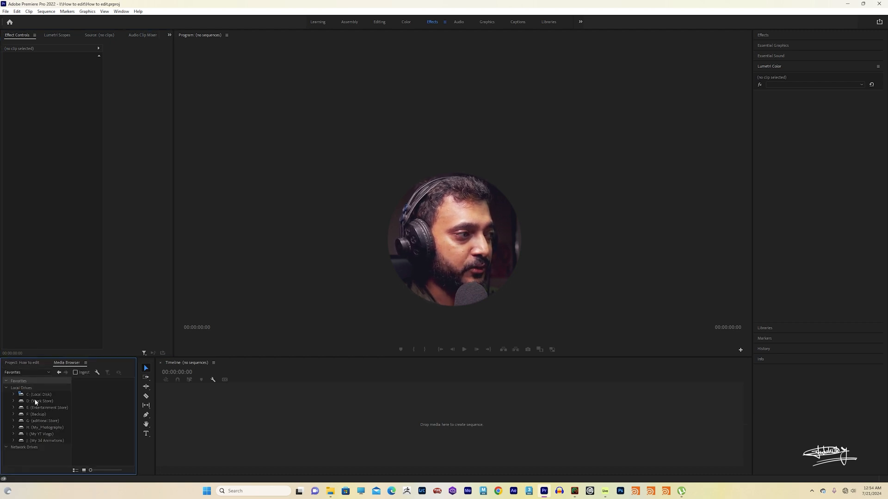
pyautogui.click(23, 365)
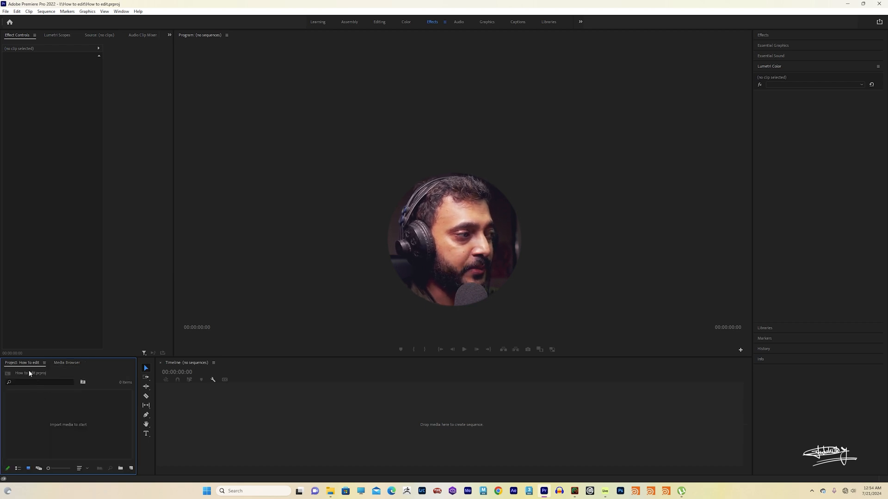
pyautogui.moveTo(19, 367); pyautogui.dragTo(244, 43)
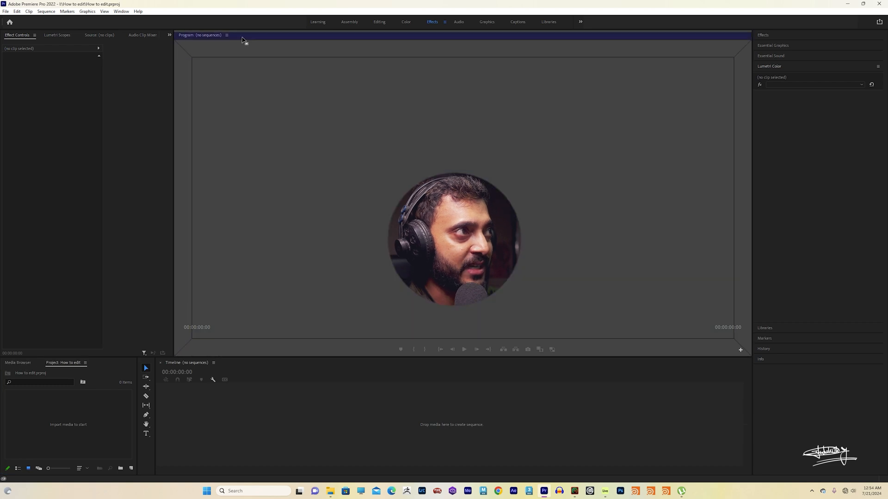
pyautogui.moveTo(244, 41); pyautogui.dragTo(244, 42)
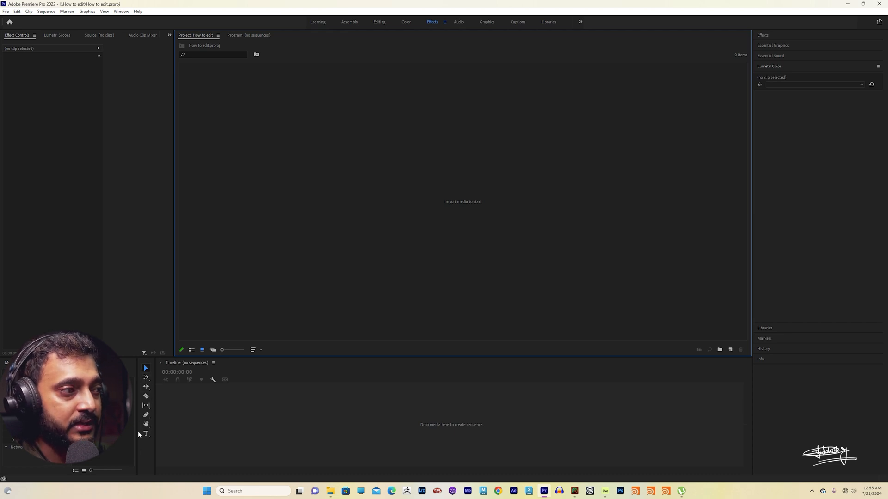
# Examine the Effects, Essential Graphics, Essential Sound, Lumetri Color, Libraries, Markers and History panels one after another.
pyautogui.click(759, 35)
pyautogui.click(765, 36)
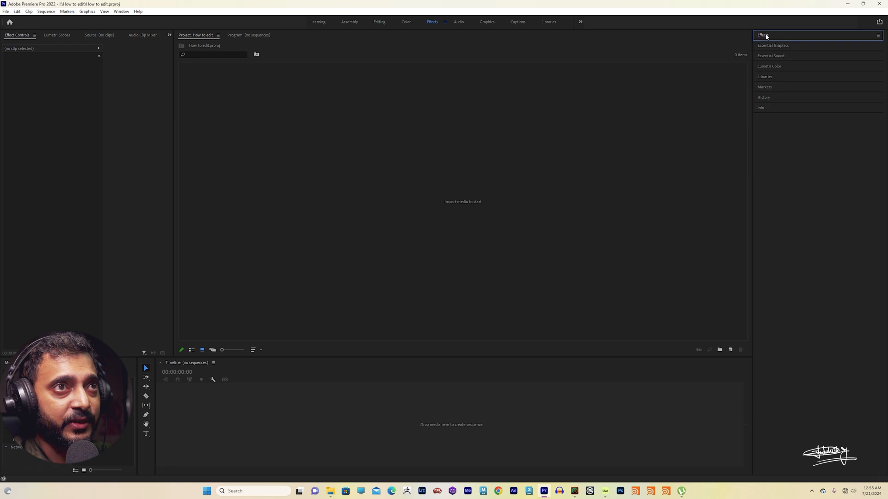
pyautogui.doubleClick(765, 35)
pyautogui.doubleClick(765, 35)
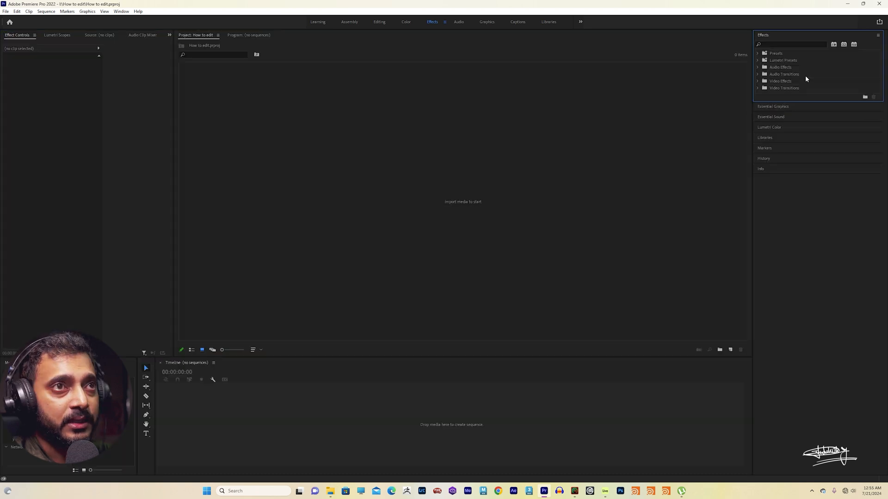
pyautogui.click(781, 106)
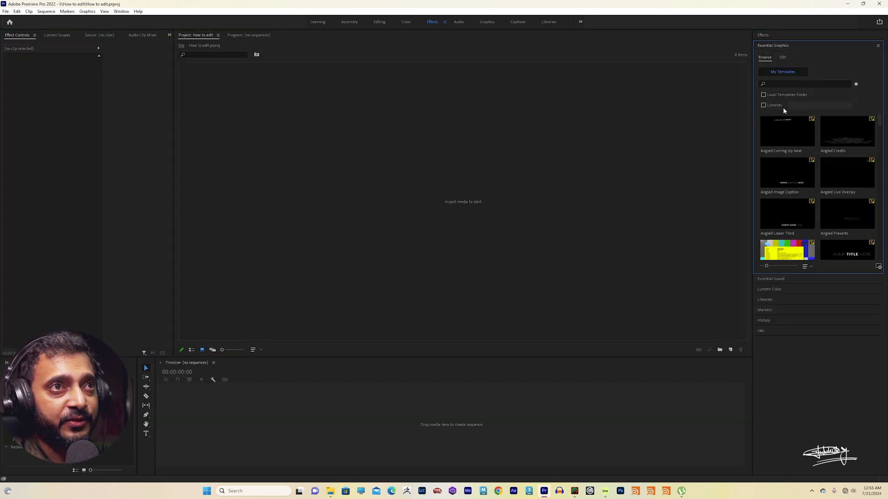
pyautogui.click(778, 280)
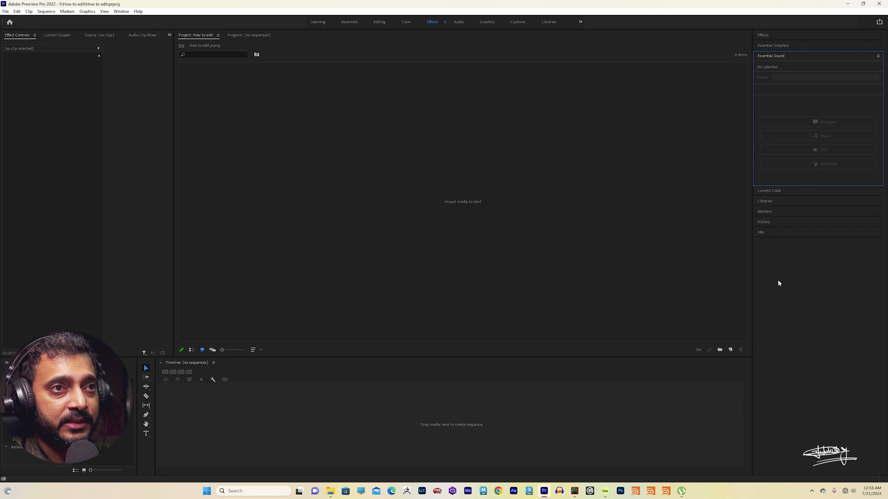
pyautogui.click(778, 192)
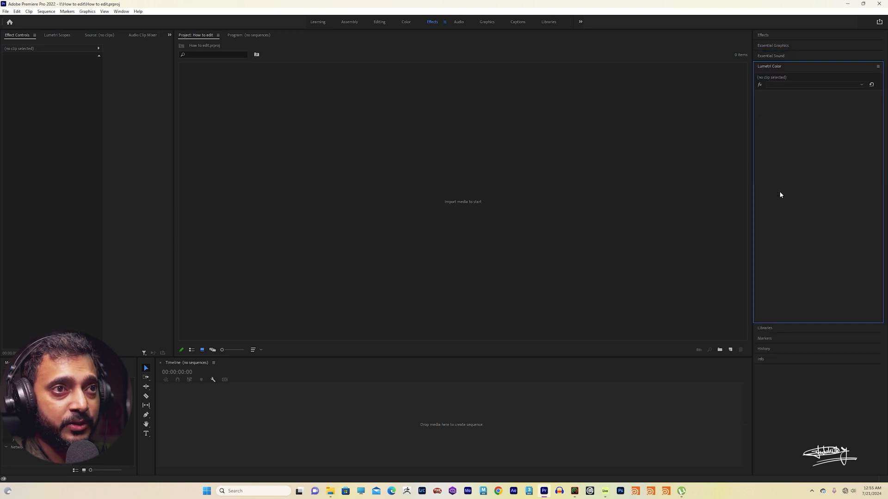
pyautogui.click(768, 328)
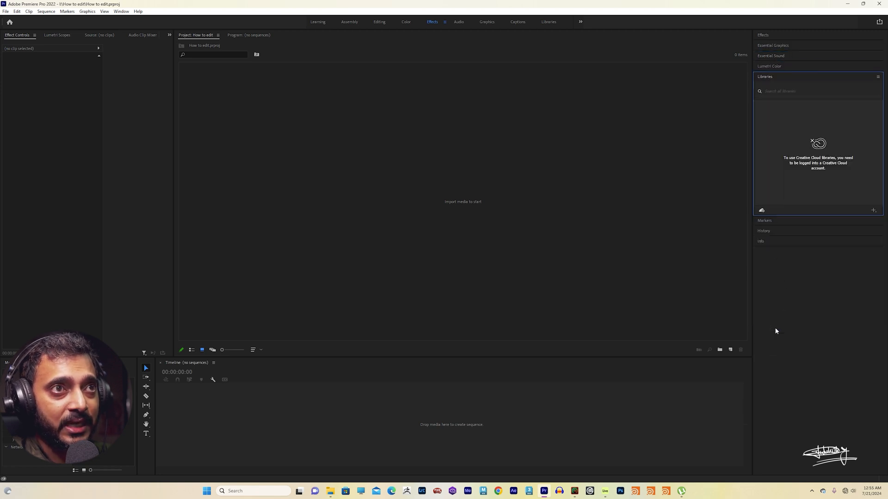
pyautogui.click(775, 224)
pyautogui.click(767, 128)
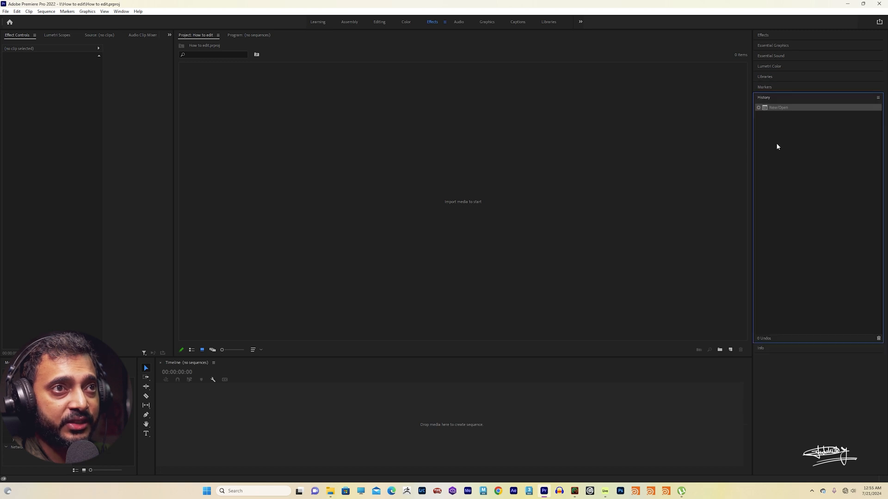
# Look through the Info, Effects, Essential Graphics and Essential Sound panels, ending on Lumetri Color.
pyautogui.click(776, 349)
pyautogui.click(763, 36)
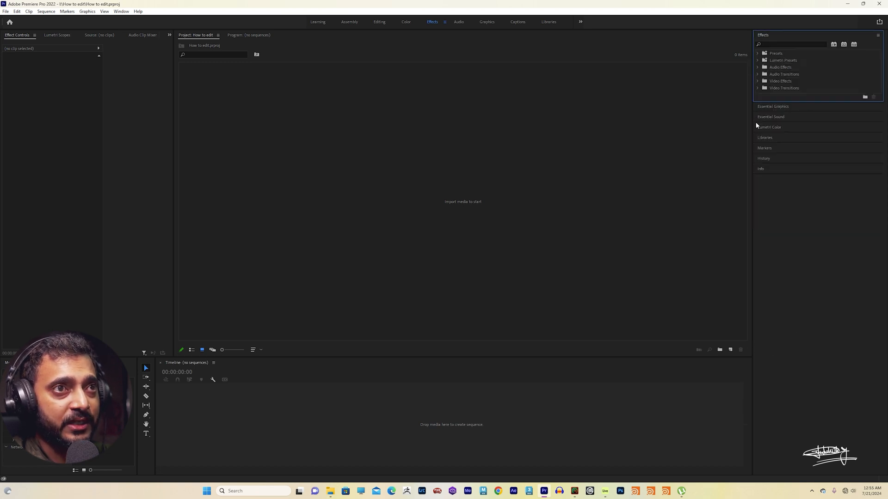
pyautogui.click(772, 106)
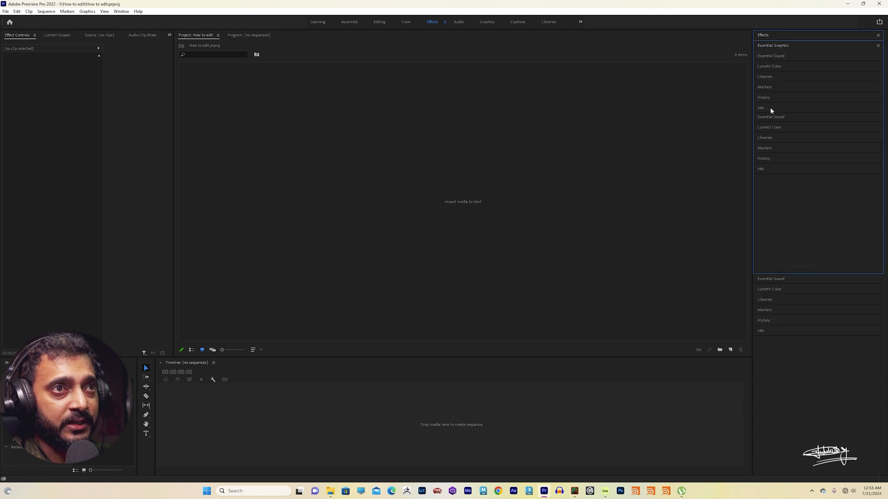
pyautogui.click(770, 281)
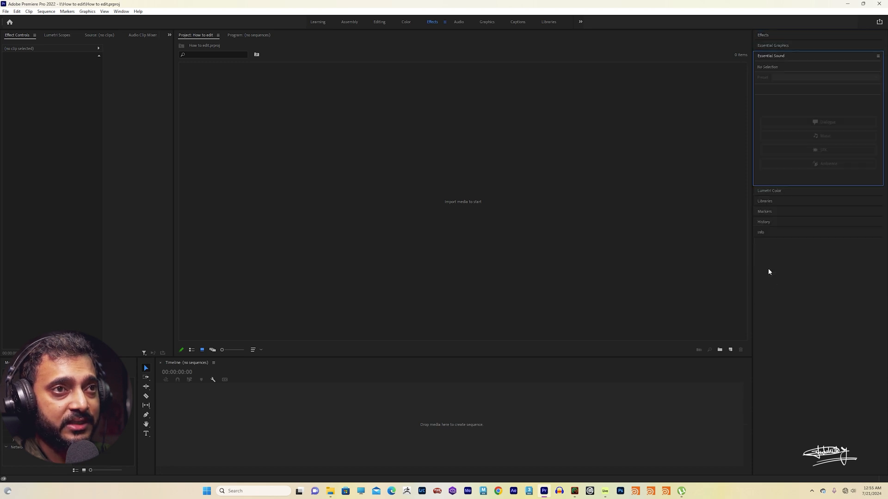
pyautogui.click(779, 192)
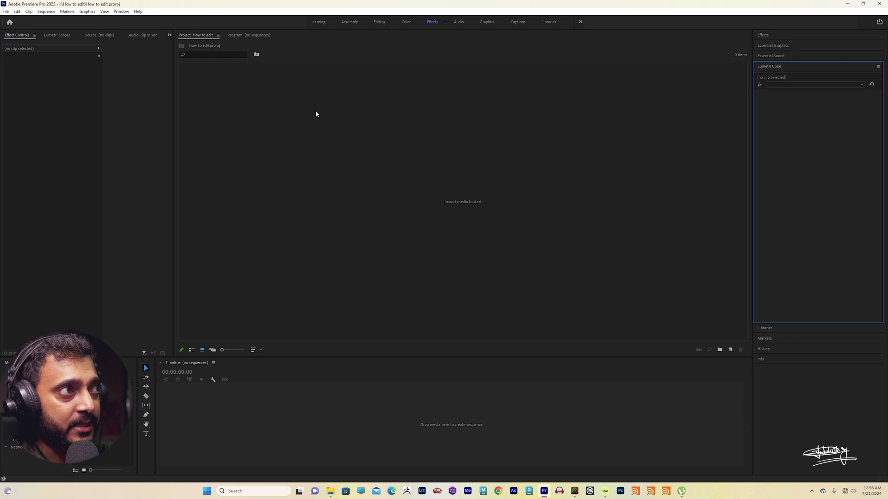
# Create a bin named Footage in the project and open it.
pyautogui.rightClick(201, 119)
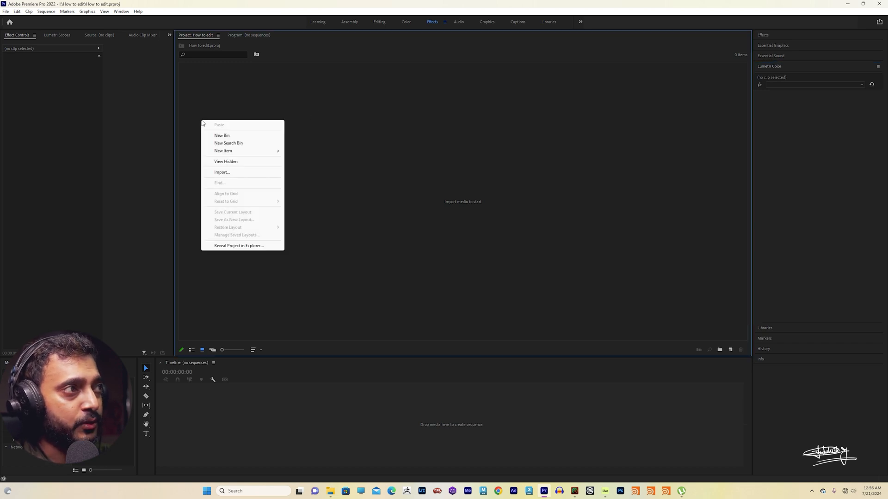
pyautogui.click(222, 135)
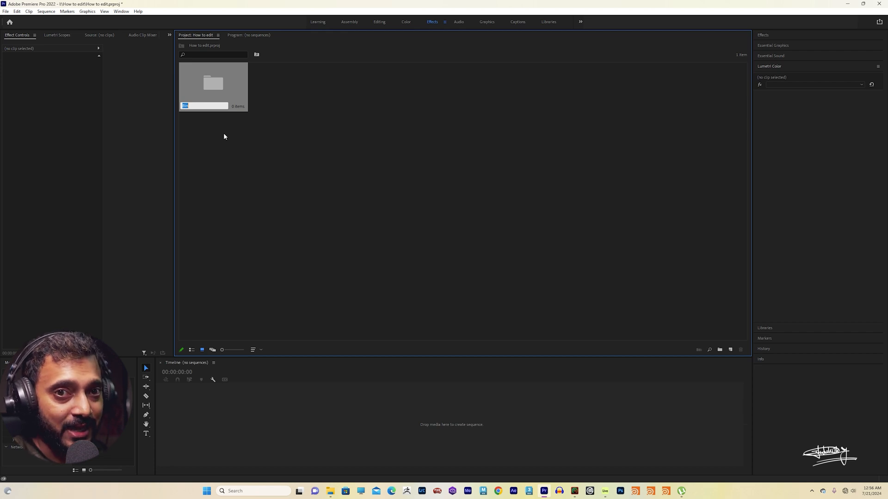
pyautogui.write('Footage')
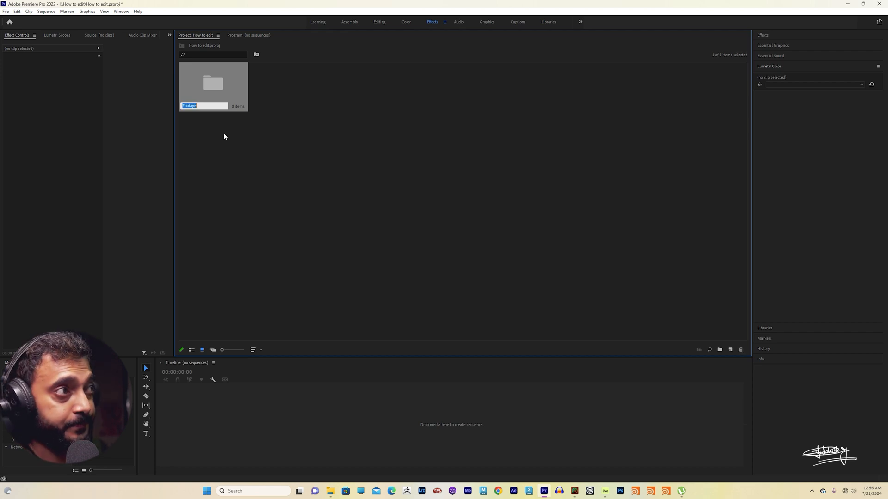
pyautogui.doubleClick(217, 80)
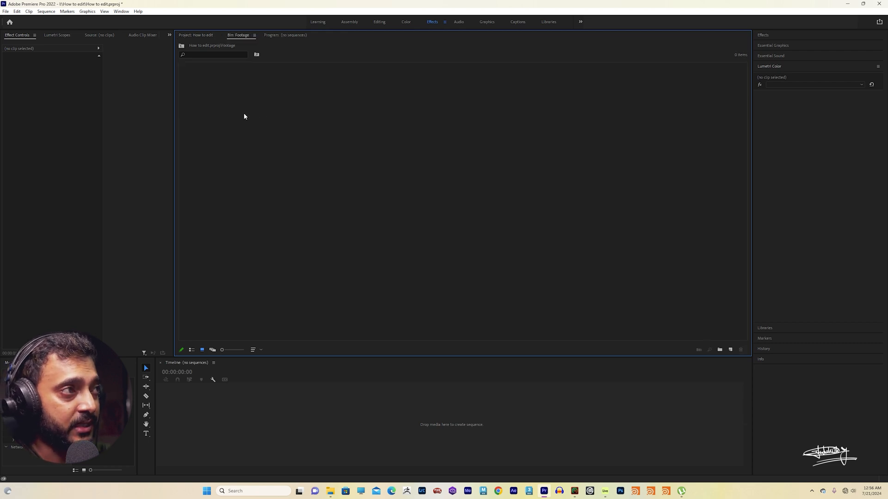
# Create two bins named A Roll and B Roll inside the Footage bin.
pyautogui.rightClick(205, 117)
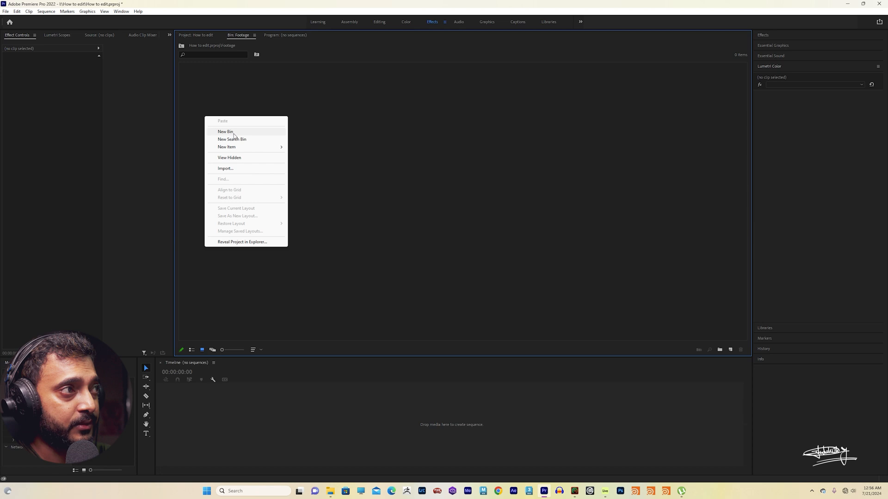
pyautogui.click(237, 135)
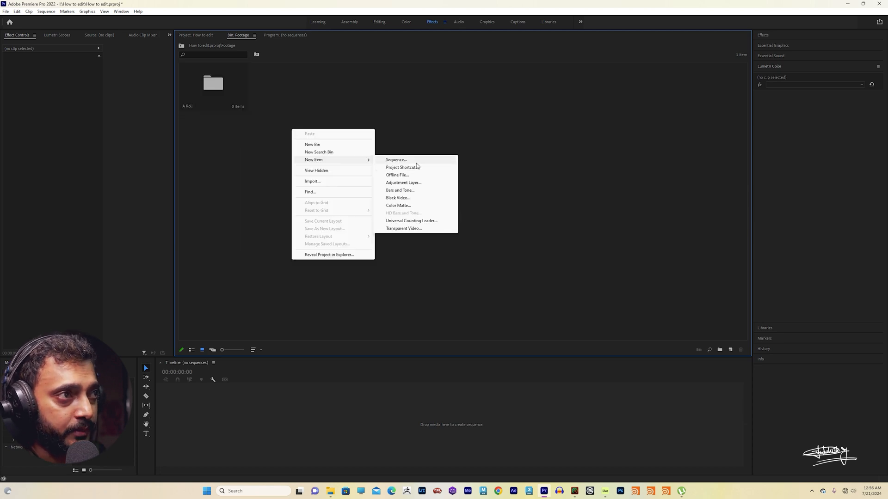
pyautogui.click(416, 167)
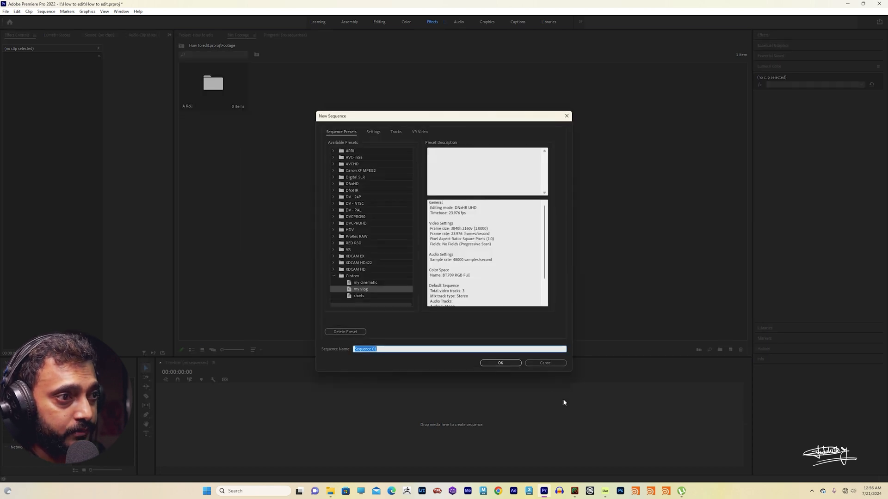
pyautogui.click(551, 362)
pyautogui.write('B Roll')
pyautogui.press('Return')
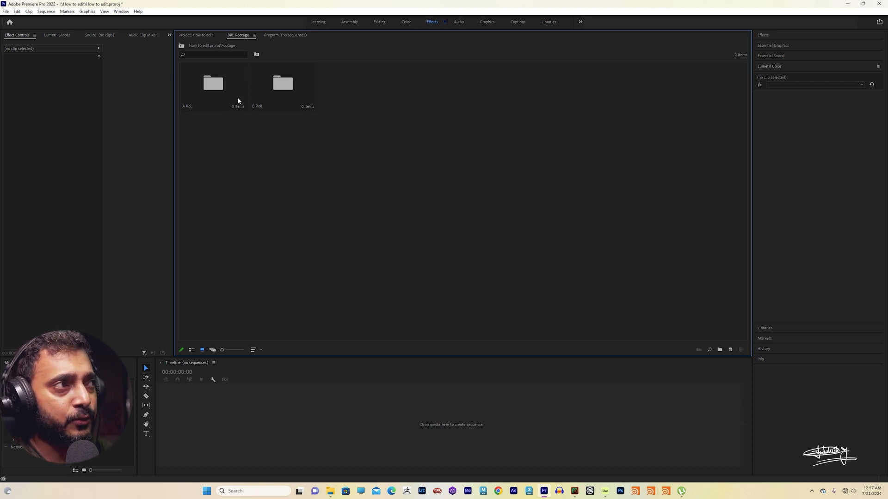
# Add bins named Drone and ZVE1 to the Footage bin.
pyautogui.rightClick(347, 162)
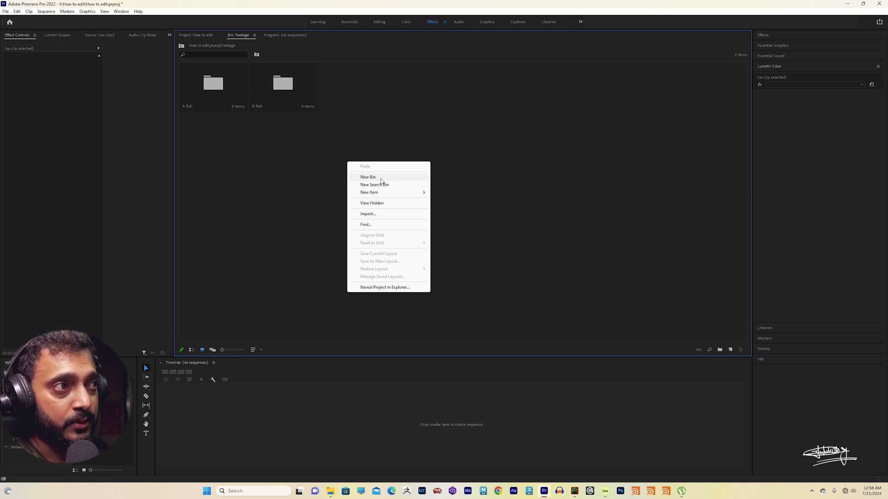
pyautogui.click(368, 178)
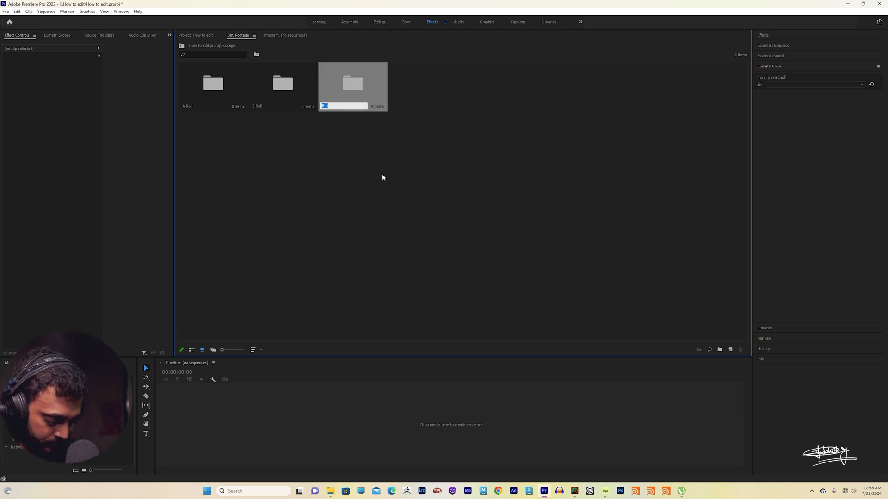
pyautogui.write('Drone')
pyautogui.rightClick(418, 143)
pyautogui.click(454, 158)
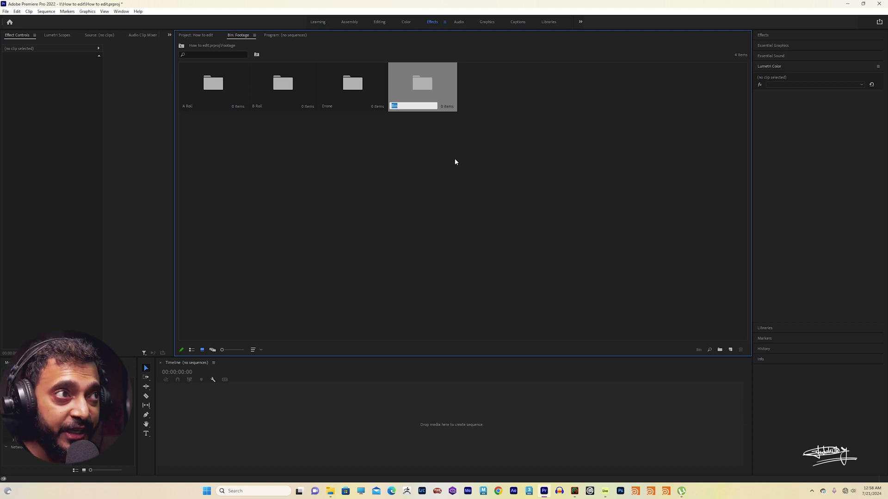
pyautogui.write('ZVE1')
# Add bins named Gopro and Phone to the Footage bin.
pyautogui.rightClick(480, 147)
pyautogui.click(515, 162)
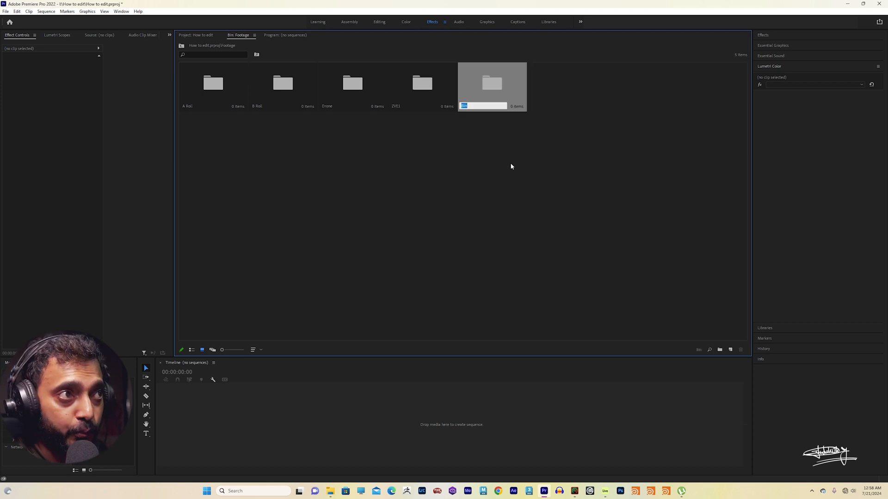
pyautogui.write('Gopro')
pyautogui.rightClick(512, 146)
pyautogui.click(549, 160)
pyautogui.write('Phone')
# Add a bin named Music to the Footage bin.
pyautogui.rightClick(503, 159)
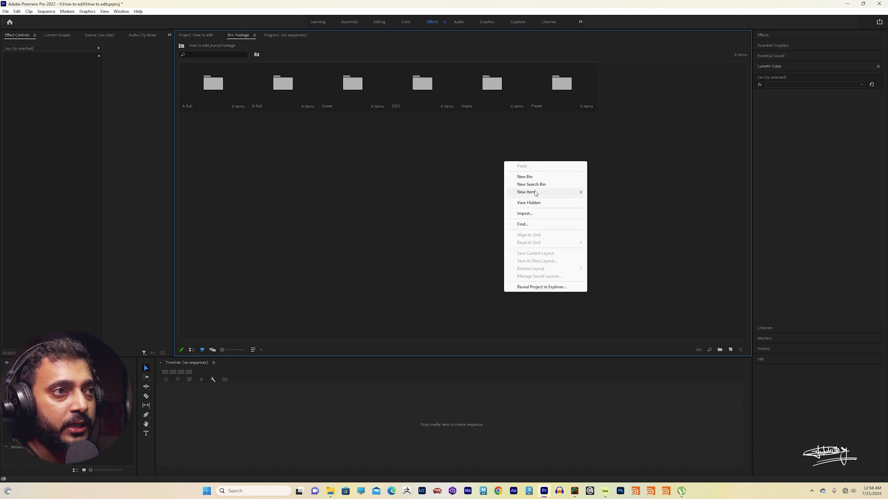
pyautogui.click(537, 177)
pyautogui.write('Music')
pyautogui.click(603, 165)
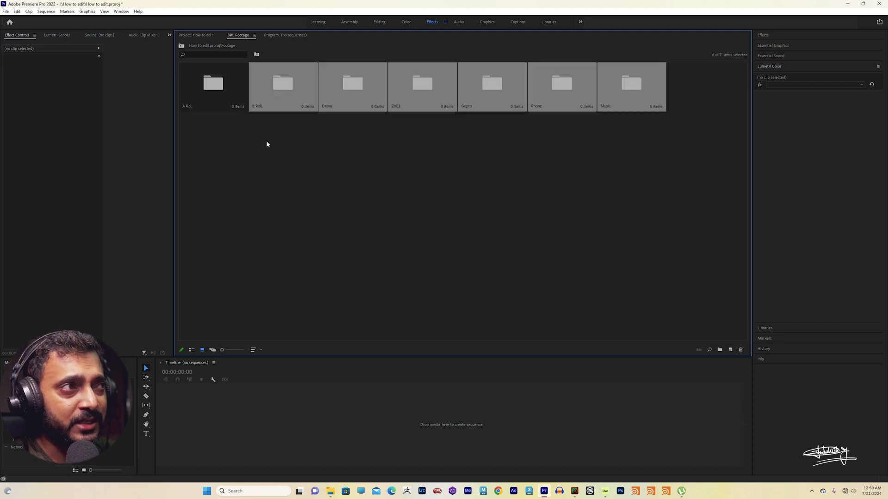
# Import the darjilling mahakal mondir folder from How to edit on the My YT Vlogs drive into the A Roll bin.
pyautogui.moveTo(270, 135); pyautogui.dragTo(668, 86)
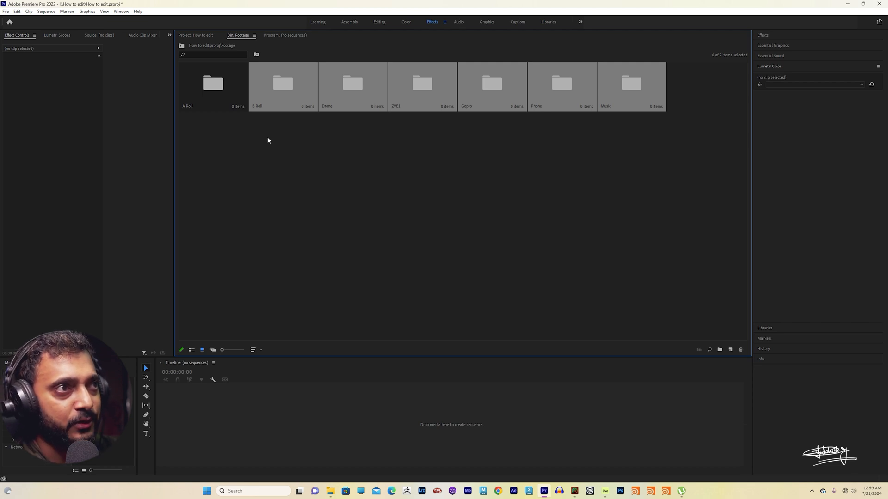
pyautogui.click(223, 131)
pyautogui.doubleClick(218, 85)
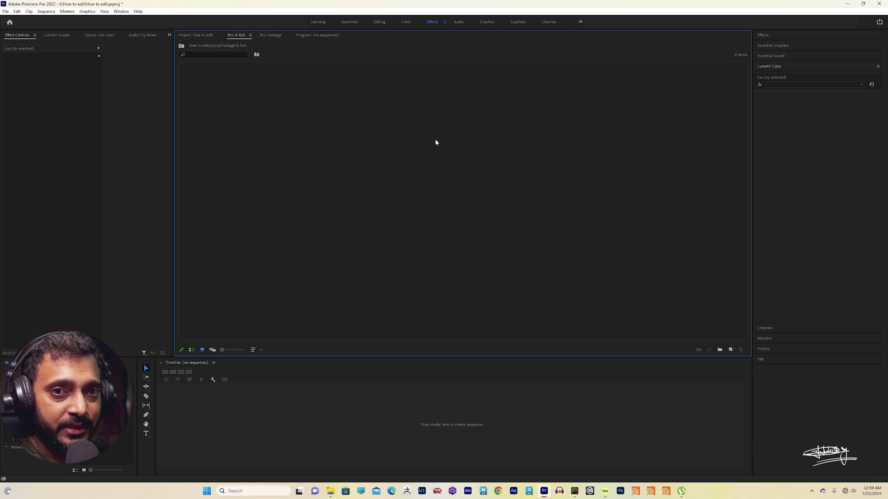
pyautogui.doubleClick(280, 132)
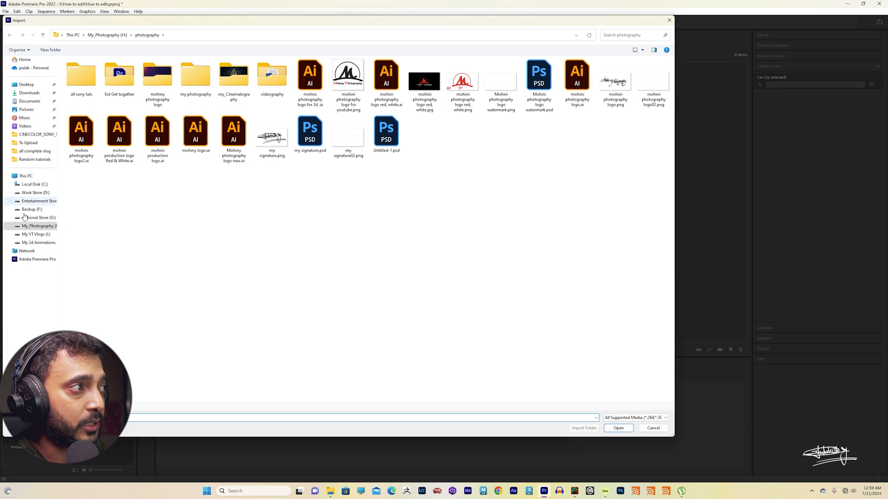
pyautogui.click(50, 235)
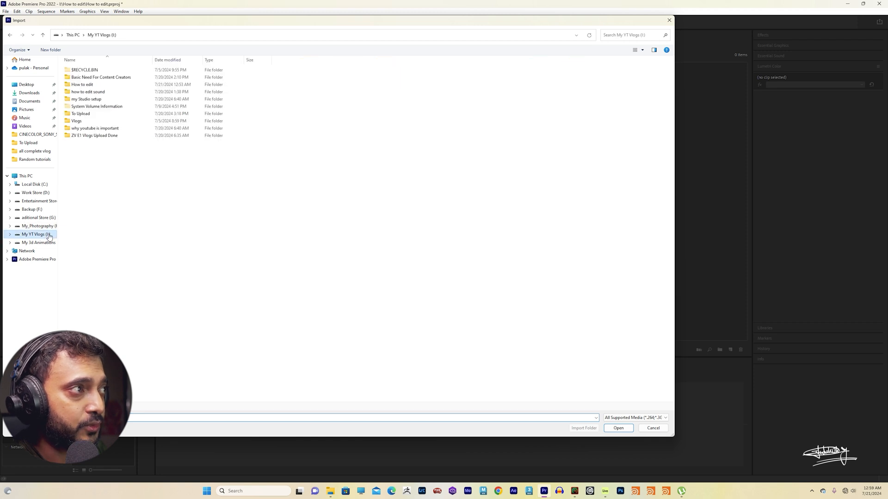
pyautogui.doubleClick(104, 86)
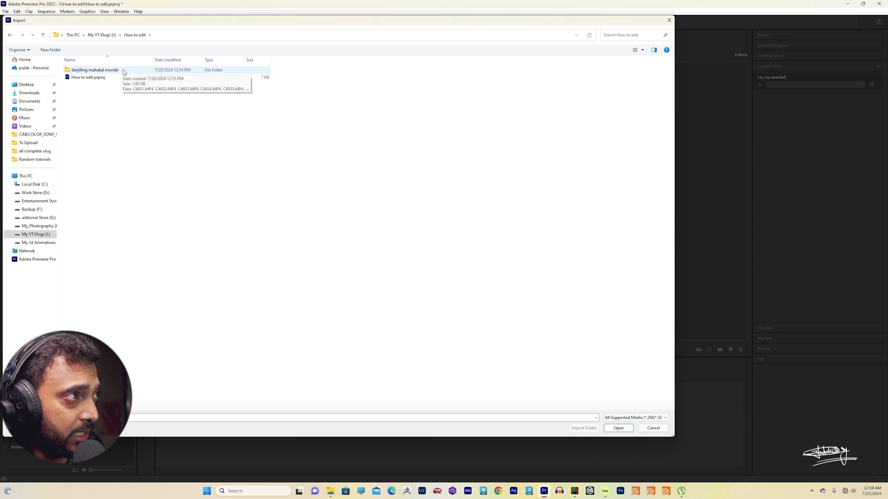
pyautogui.click(110, 73)
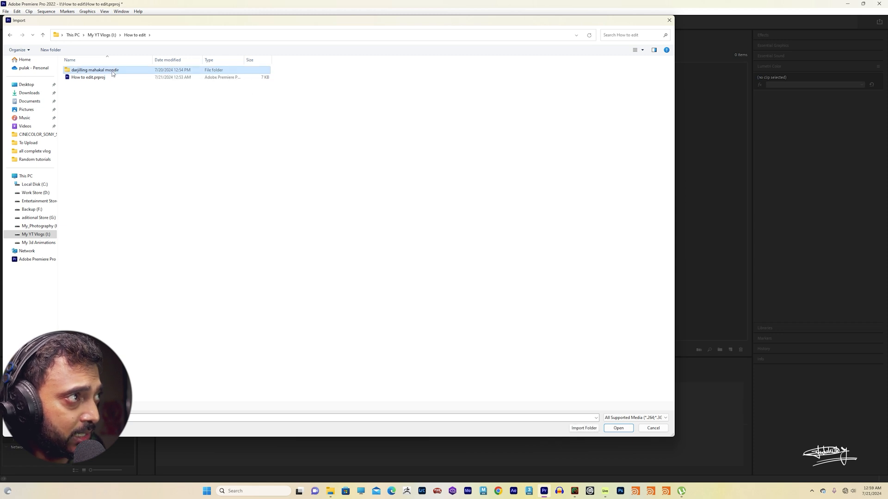
pyautogui.click(583, 429)
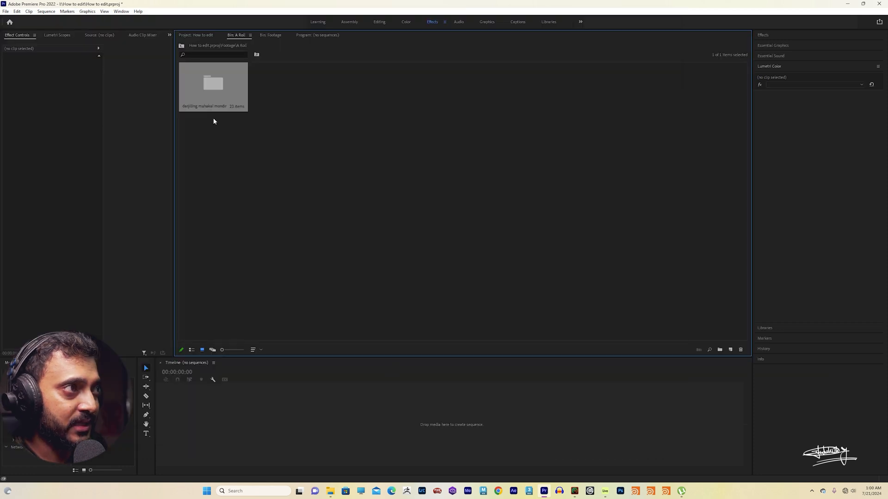
# Delete the text log file from the imported clips bin and go back up to the Footage bin.
pyautogui.doubleClick(210, 92)
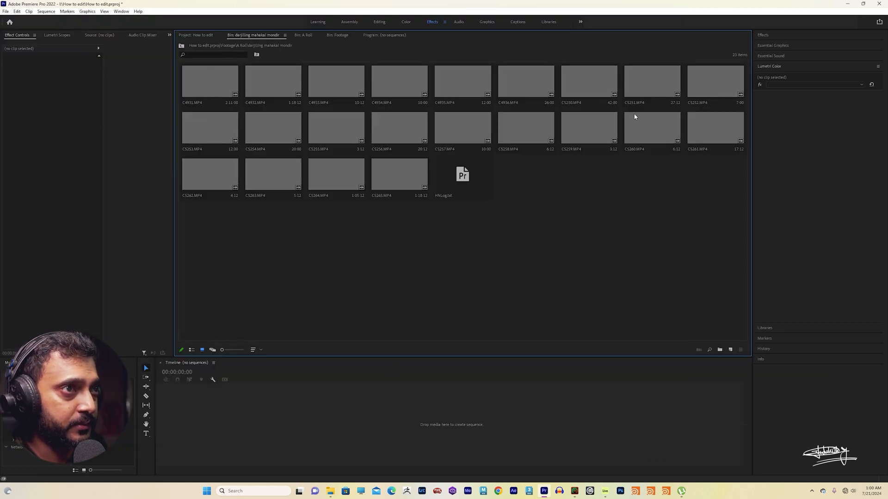
pyautogui.click(468, 173)
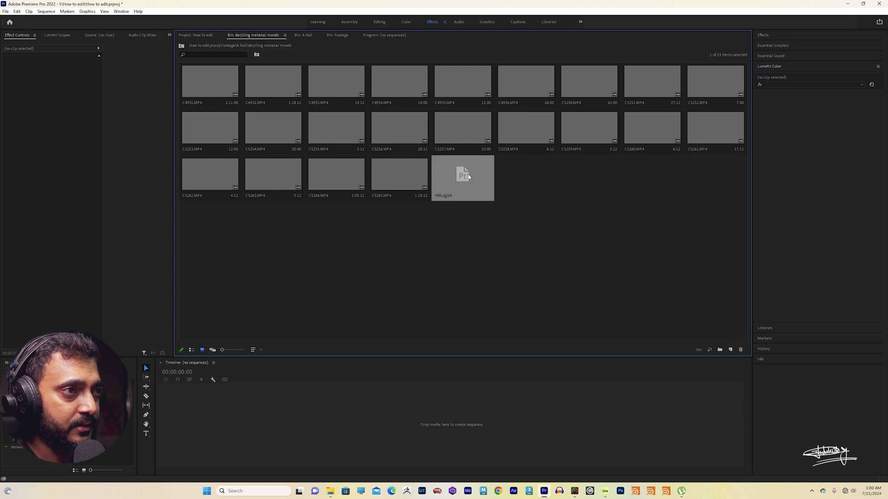
pyautogui.press('Delete')
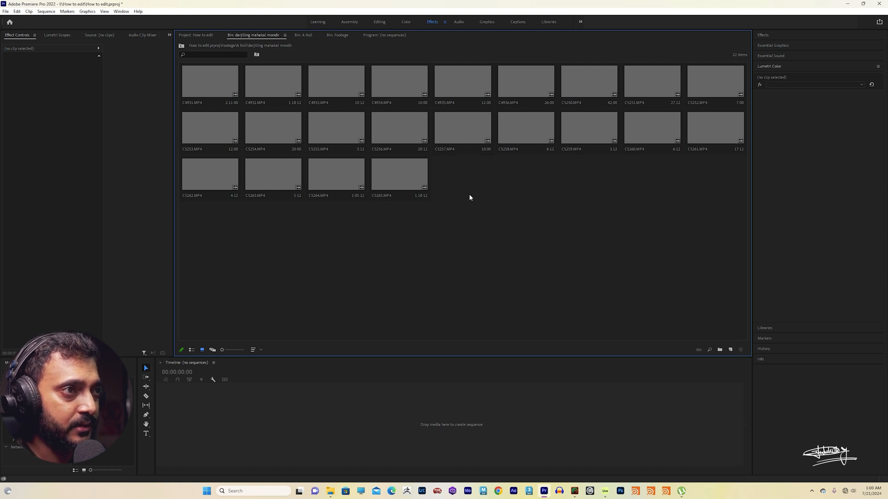
pyautogui.click(181, 46)
pyautogui.click(181, 45)
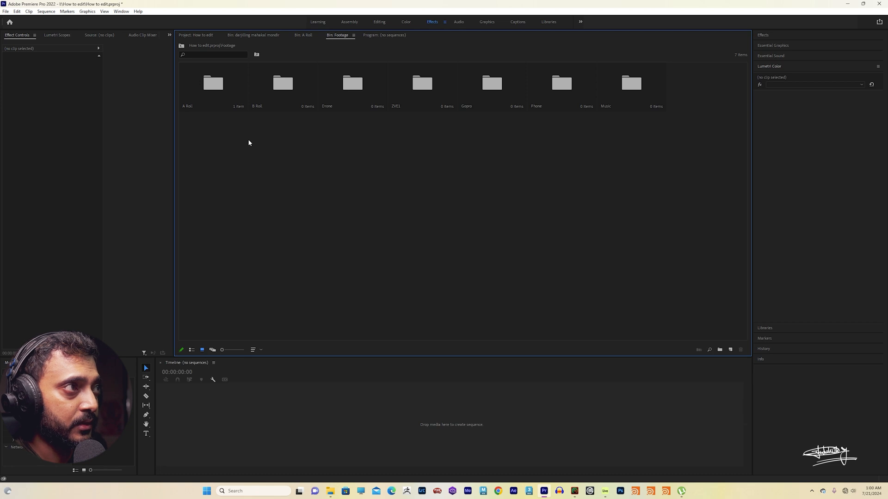
# Start a new sequence in the Footage bin.
pyautogui.rightClick(224, 136)
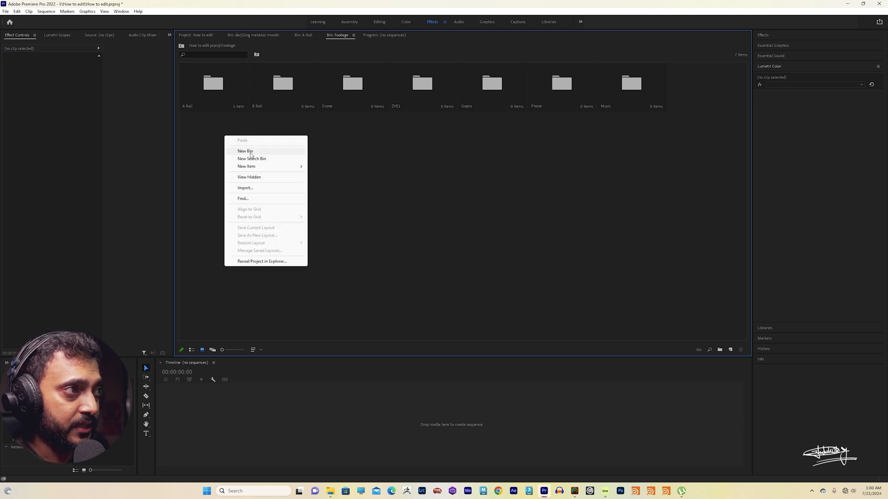
pyautogui.moveTo(265, 167)
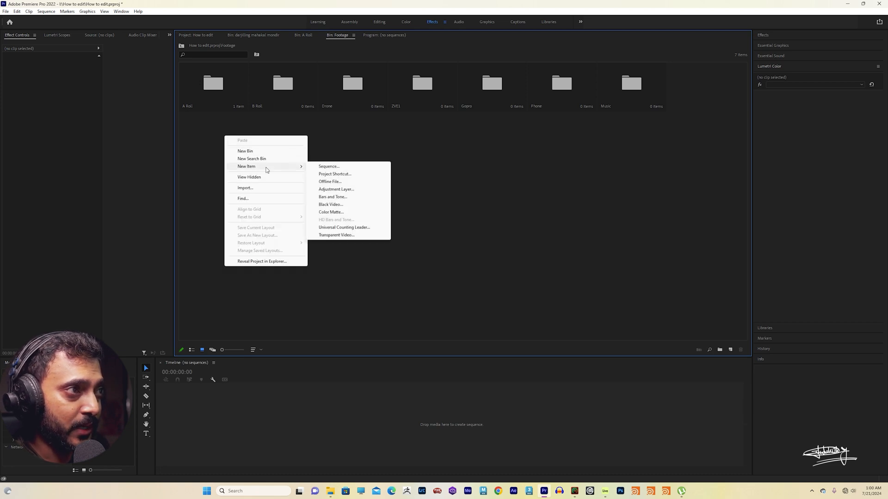
pyautogui.click(338, 167)
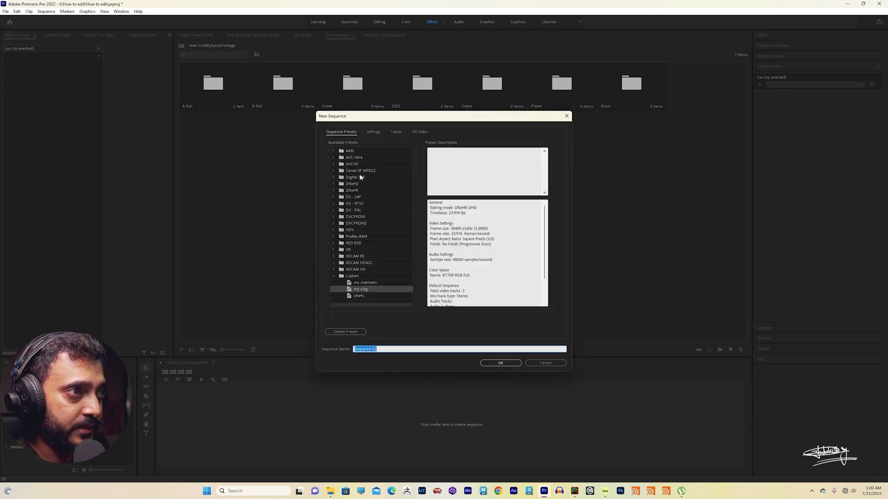
# Examine the available sequence preset folders, including Custom, ARRI, AVC-Intra, AVCHD and the DNxHR 4K 23.976 presets.
pyautogui.click(369, 282)
pyautogui.click(334, 277)
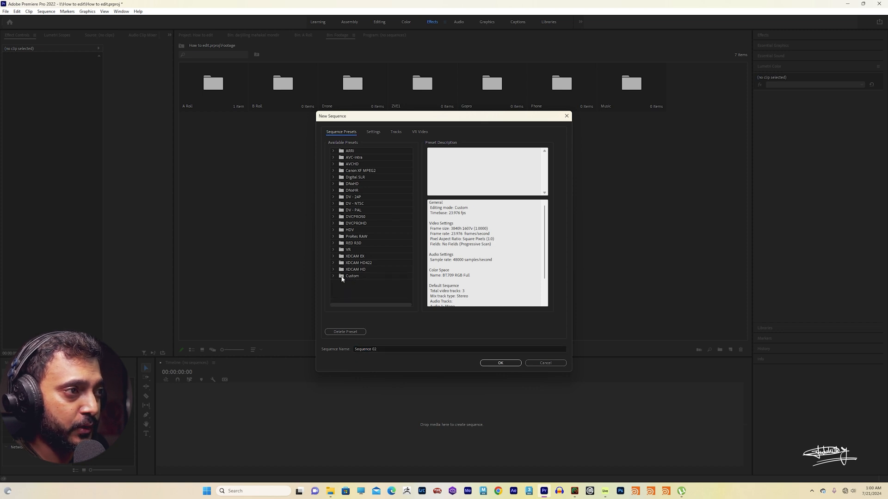
pyautogui.click(394, 276)
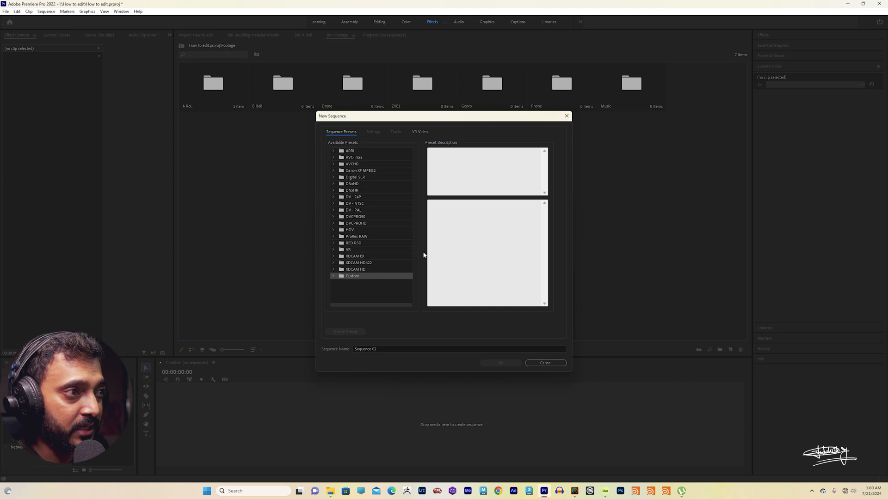
pyautogui.click(332, 276)
pyautogui.click(335, 275)
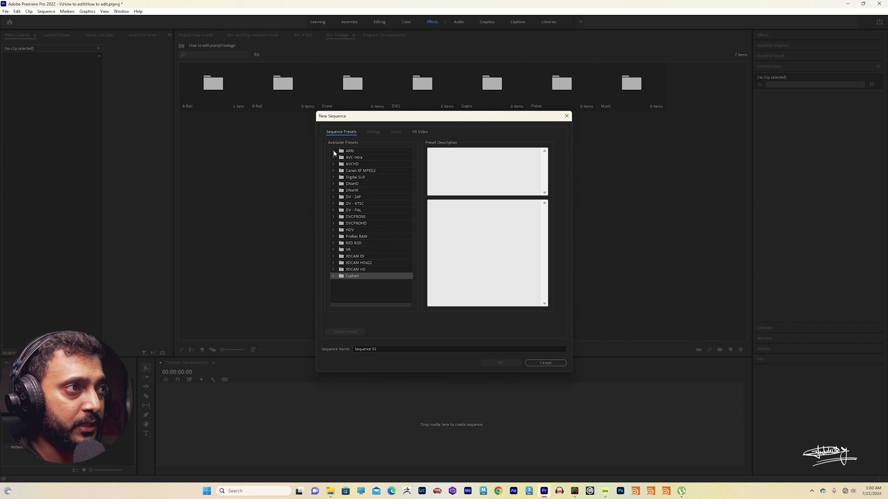
pyautogui.click(334, 151)
pyautogui.click(334, 151)
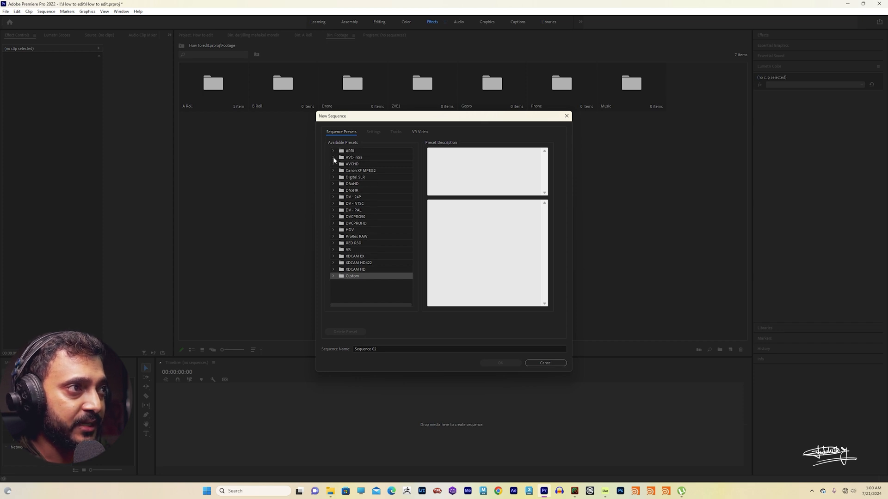
pyautogui.click(334, 158)
pyautogui.click(334, 158)
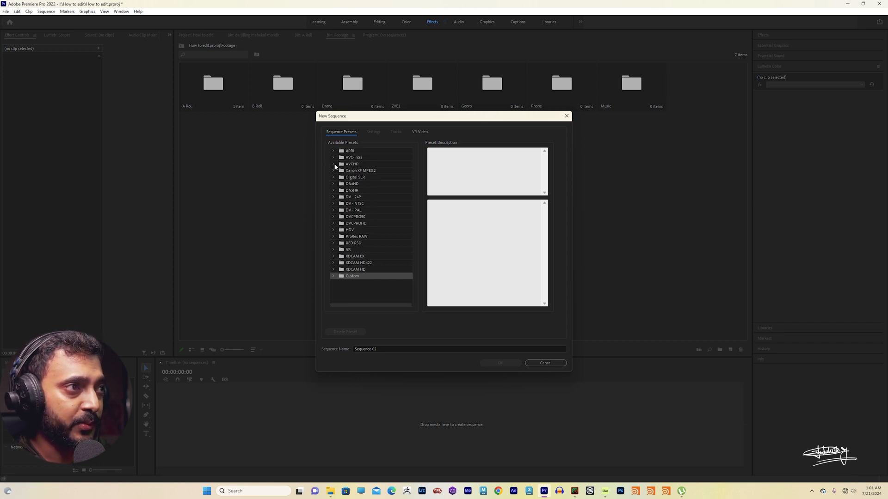
pyautogui.click(334, 164)
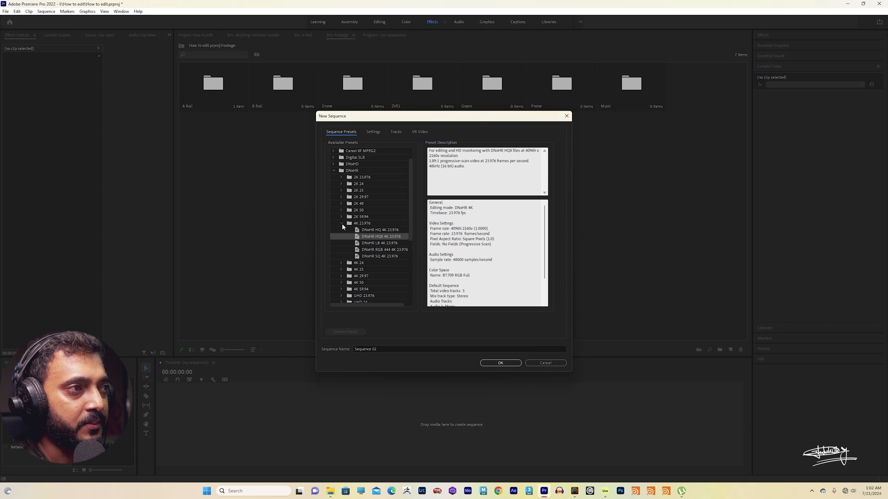
pyautogui.click(334, 171)
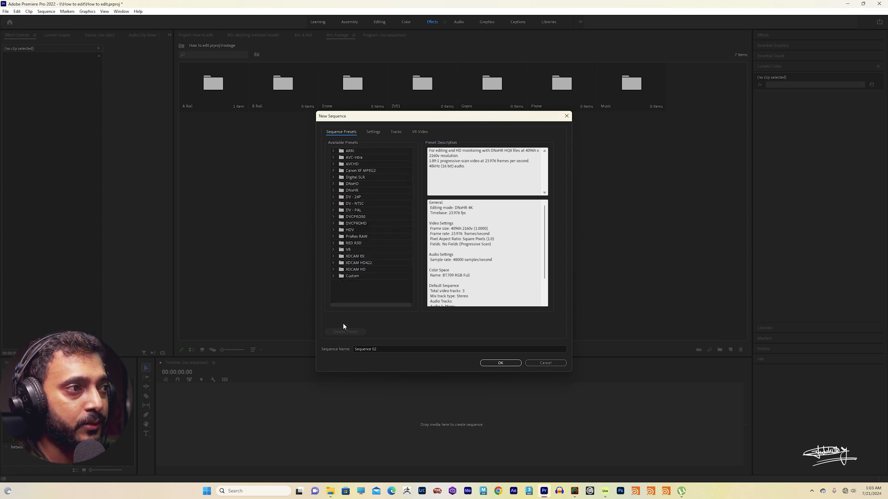
# Compare the custom presets my cinematic, my vlog and shorts, and choose my vlog for the new sequence.
pyautogui.click(333, 276)
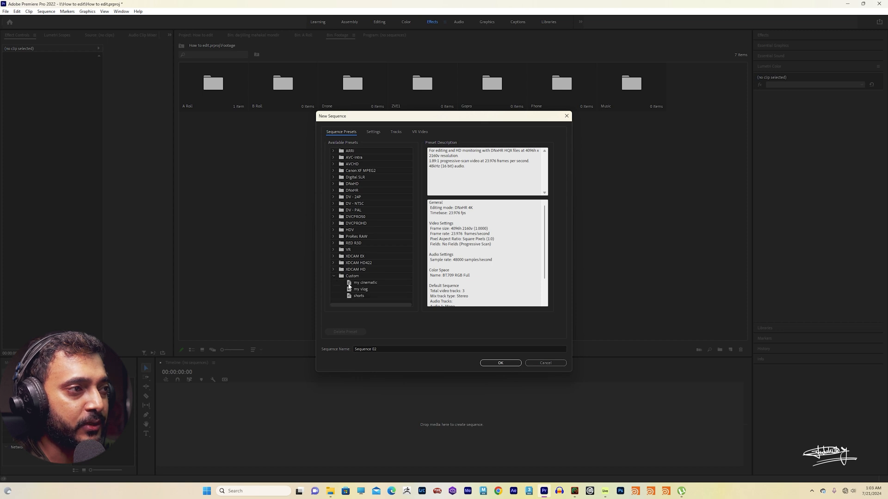
pyautogui.click(361, 289)
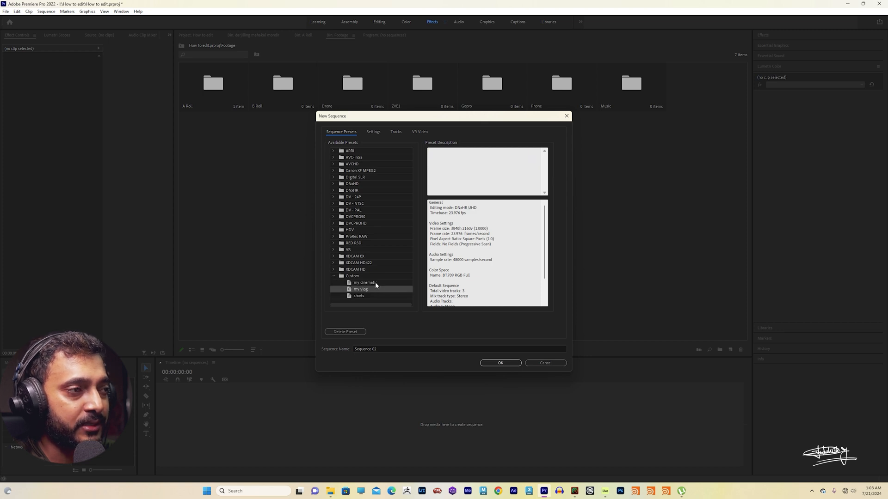
pyautogui.click(376, 284)
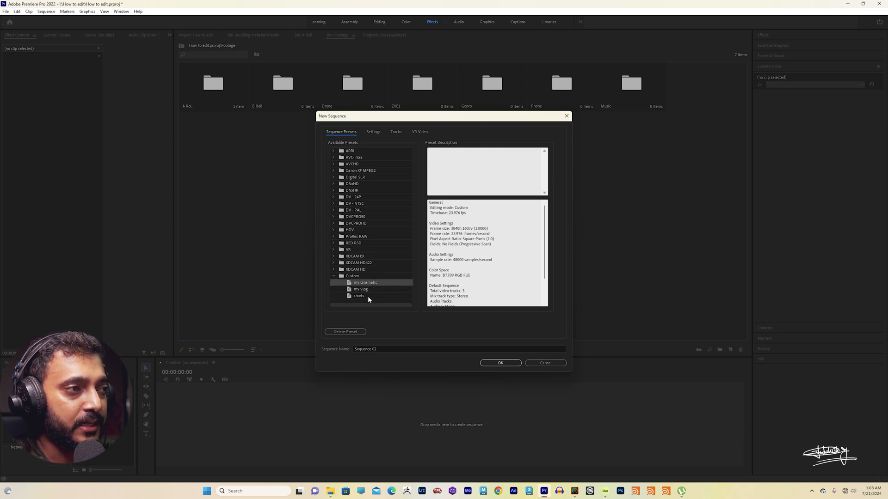
pyautogui.click(366, 297)
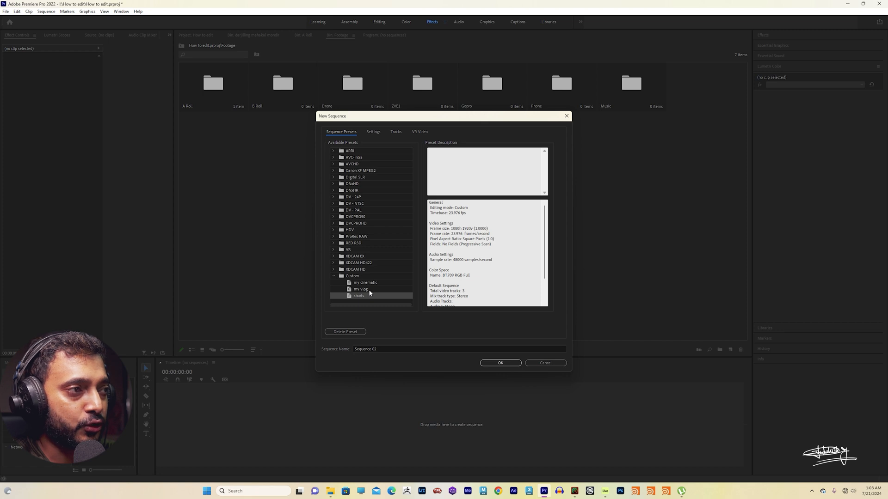
pyautogui.click(373, 284)
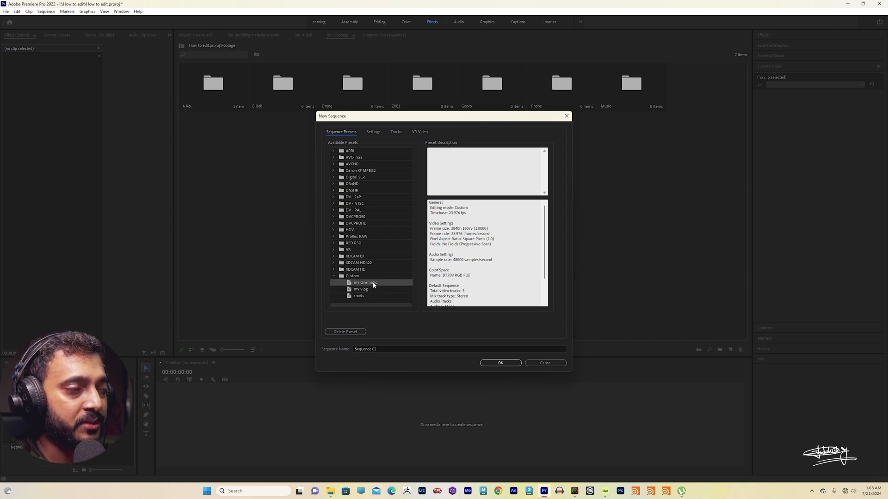
pyautogui.click(369, 291)
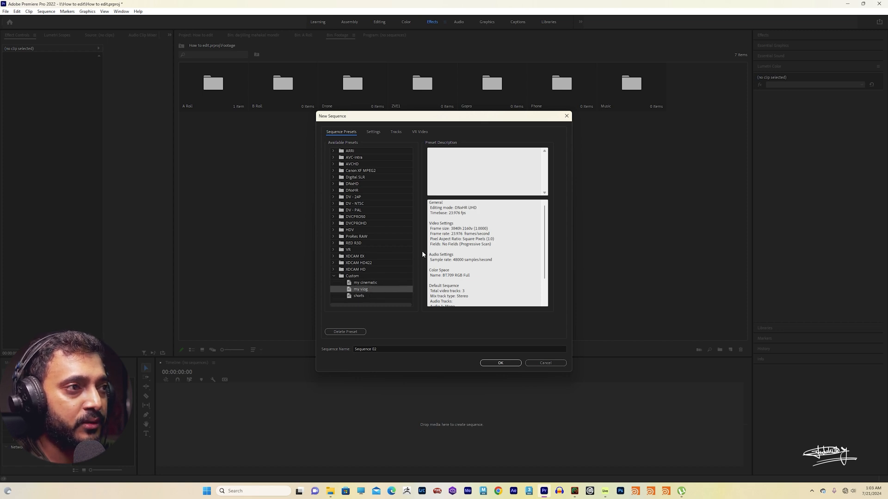
pyautogui.click(367, 300)
pyautogui.click(367, 291)
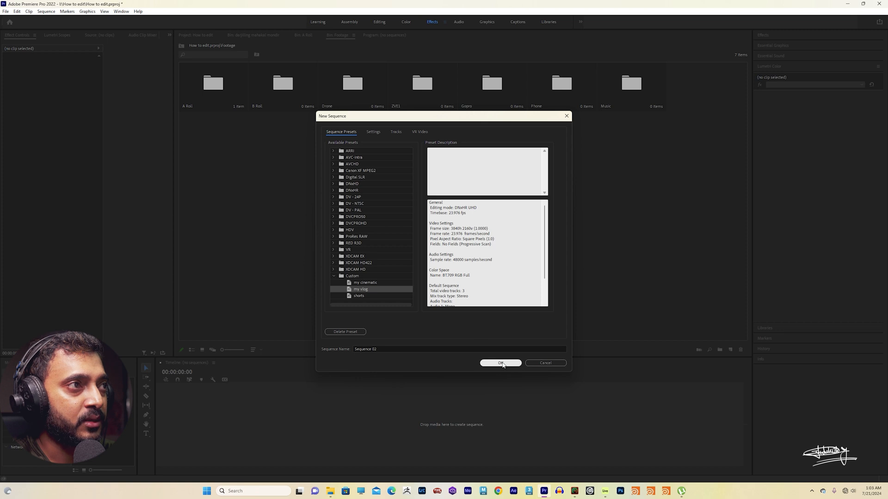
# Review the my vlog preset's frame size and frame rate in its description and its detailed video and preview settings.
pyautogui.moveTo(452, 229); pyautogui.dragTo(479, 228)
pyautogui.click(459, 234)
pyautogui.click(479, 236)
pyautogui.moveTo(462, 228); pyautogui.dragTo(477, 229)
pyautogui.click(480, 232)
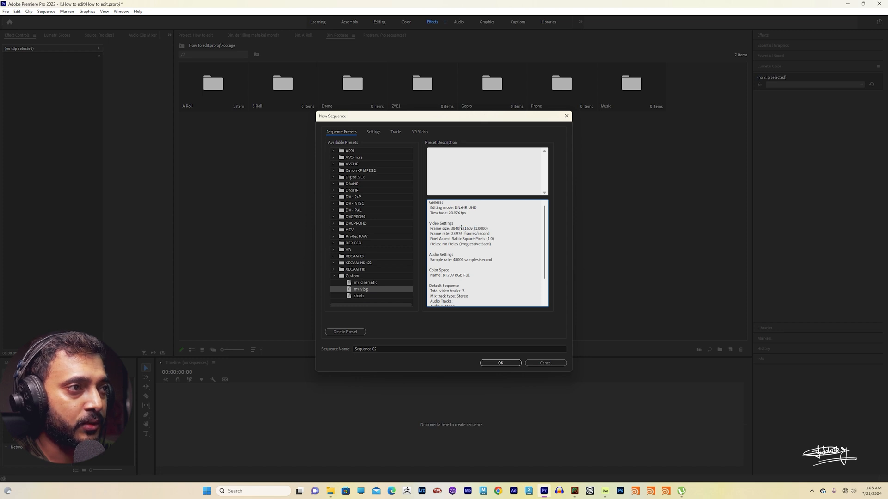
pyautogui.click(371, 133)
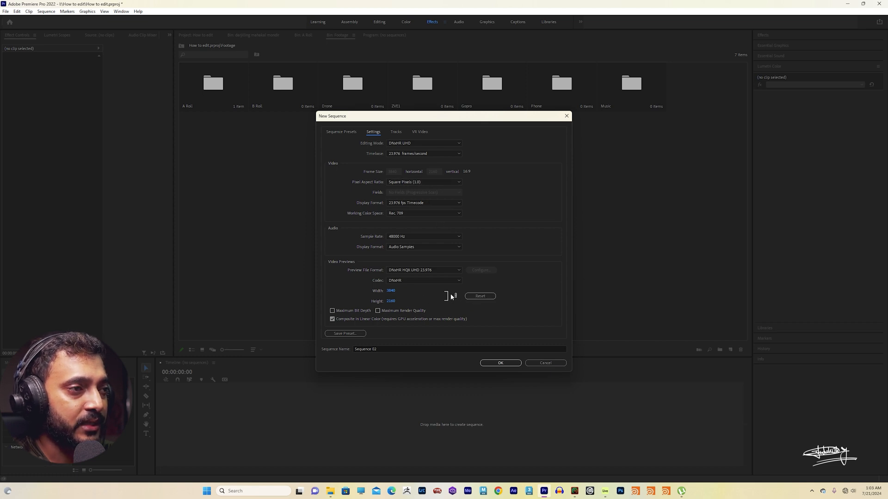
pyautogui.click(392, 291)
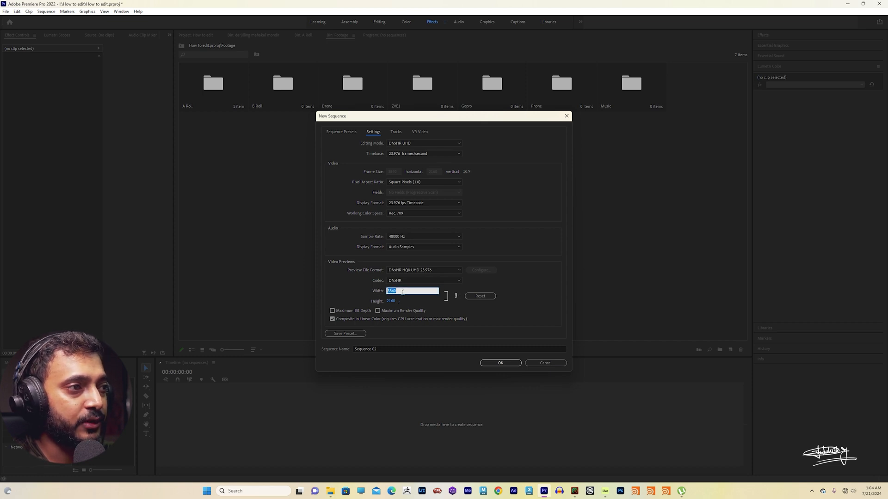
pyautogui.click(348, 131)
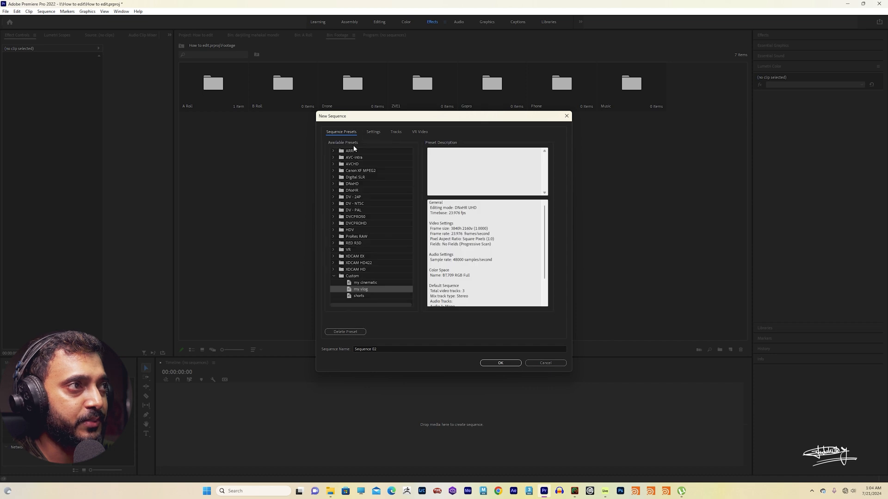
pyautogui.click(334, 151)
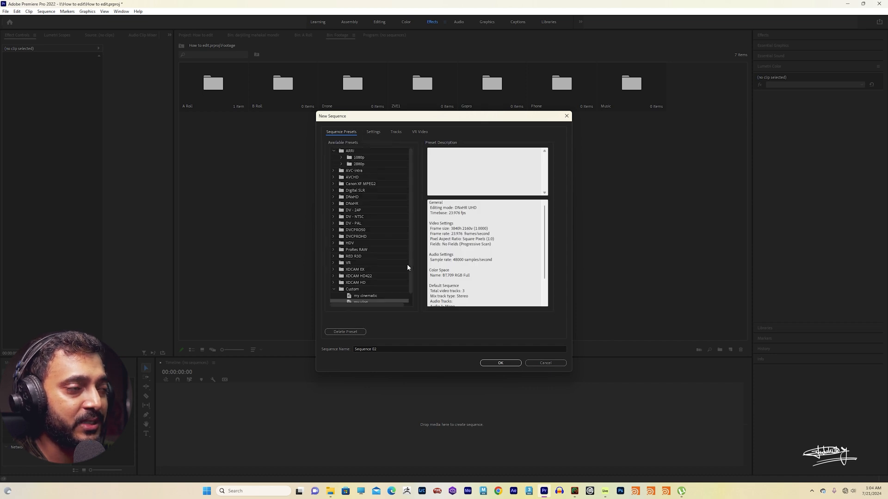
pyautogui.click(374, 132)
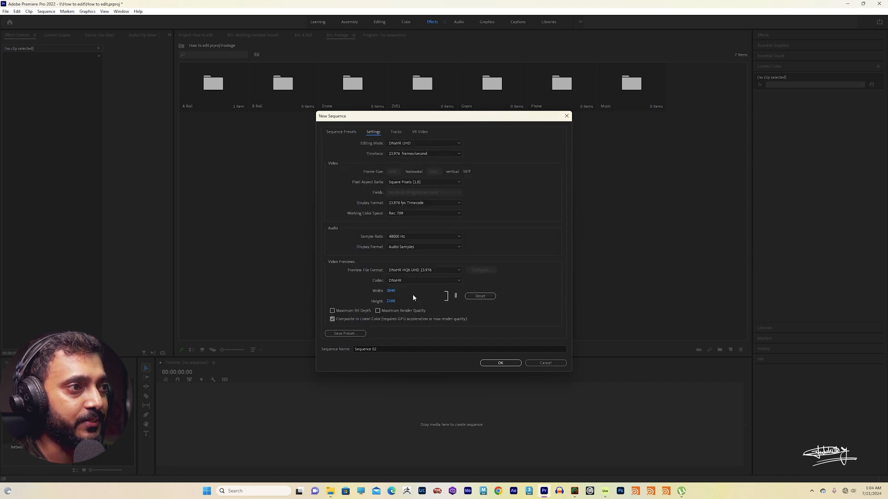
pyautogui.click(341, 132)
pyautogui.scroll(-2, 407, 276)
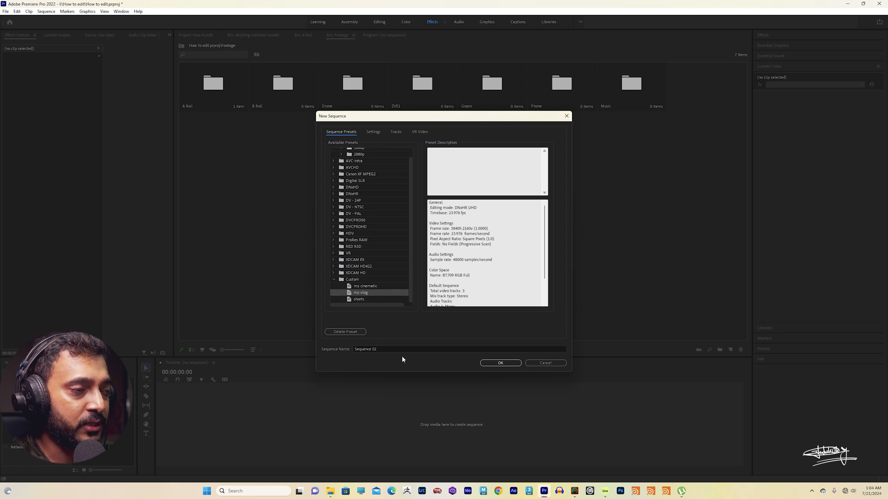
# Name the sequence Test Vlog and create it from the my vlog preset.
pyautogui.moveTo(388, 349); pyautogui.dragTo(338, 349)
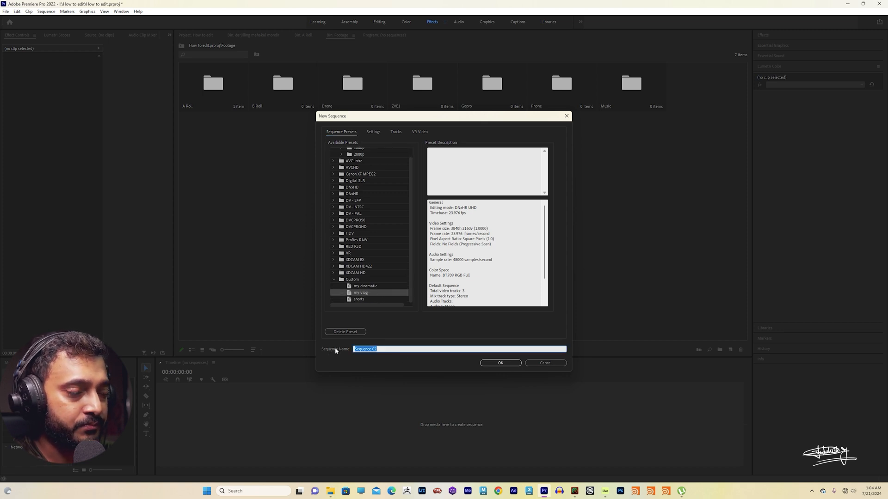
pyautogui.write('Test Vlog')
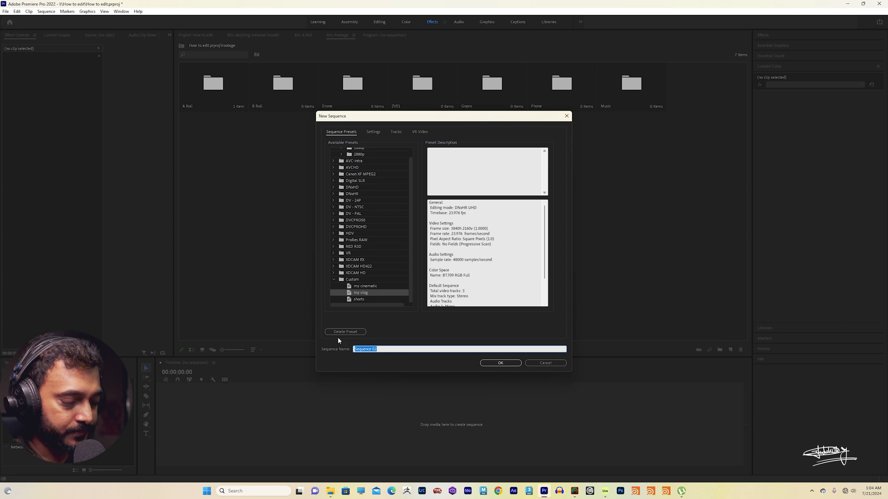
pyautogui.press('Return')
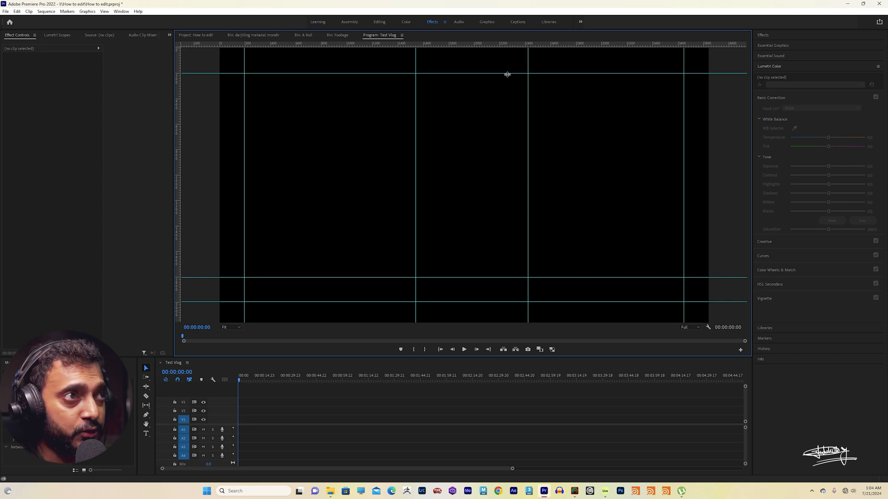
# Add a horizontal guide near the top edge of the program frame and remove it again.
pyautogui.moveTo(504, 43)
pyautogui.mouseDown()
pyautogui.moveTo(511, 65)
pyautogui.moveTo(506, 61)
pyautogui.mouseUp()
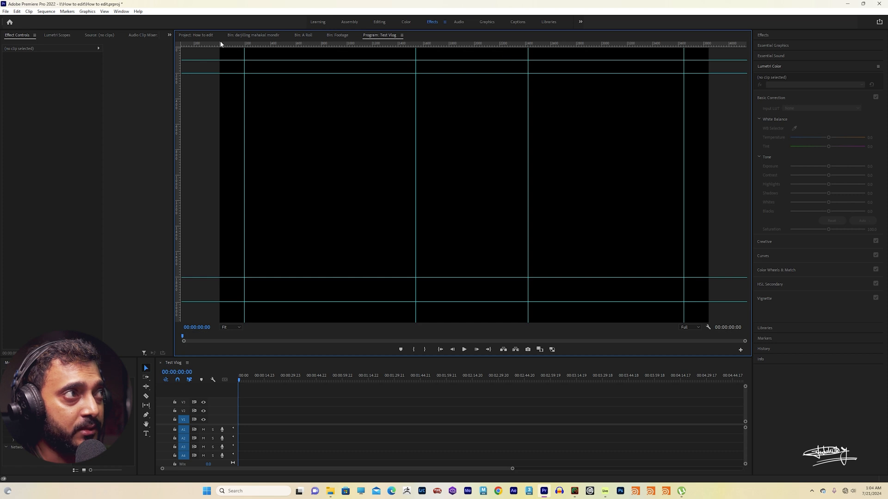
pyautogui.moveTo(475, 60); pyautogui.dragTo(472, 39)
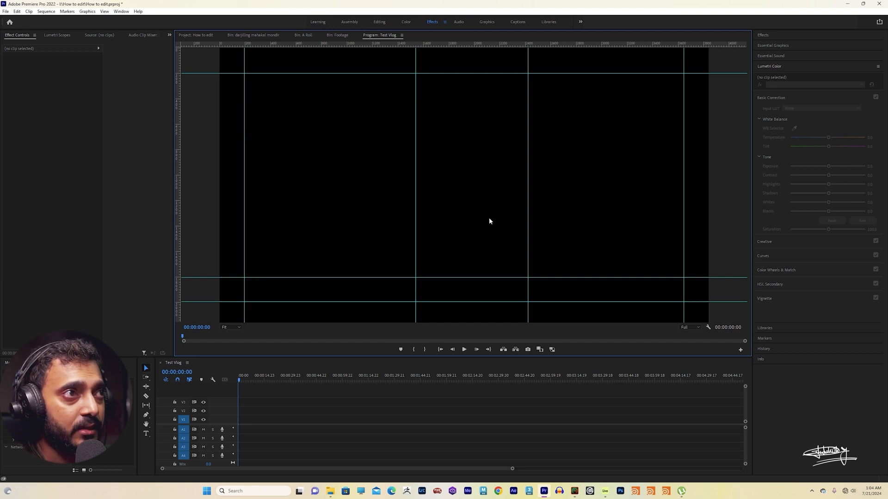
# Open the darjilling mahakal mondir bin inside the A Roll bin of Footage.
pyautogui.click(194, 30)
pyautogui.doubleClick(206, 89)
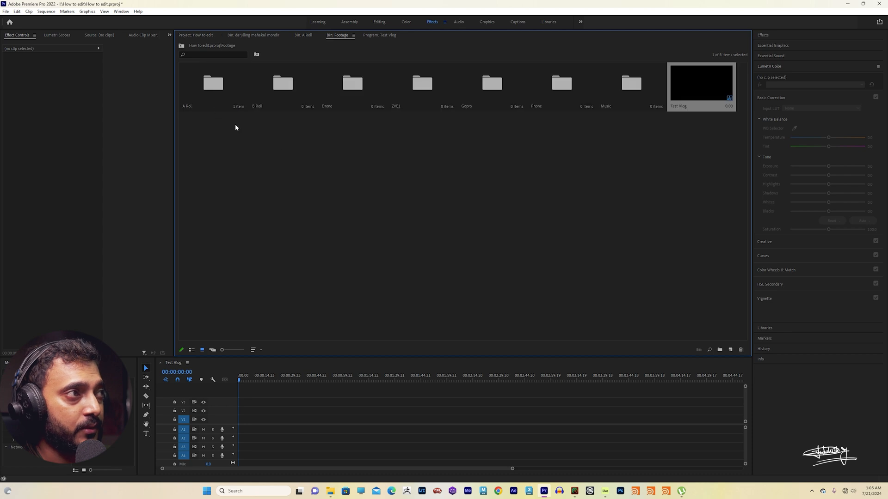
pyautogui.doubleClick(211, 90)
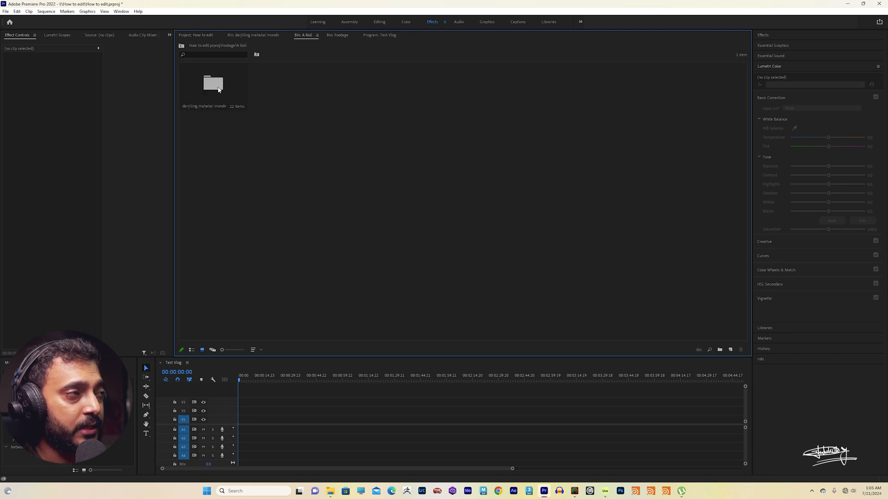
pyautogui.doubleClick(219, 89)
# Check the frame rate of all clips in the darjilling mahakal mondir bin under Interpret Footage, without changing anything.
pyautogui.moveTo(203, 231); pyautogui.dragTo(753, 66)
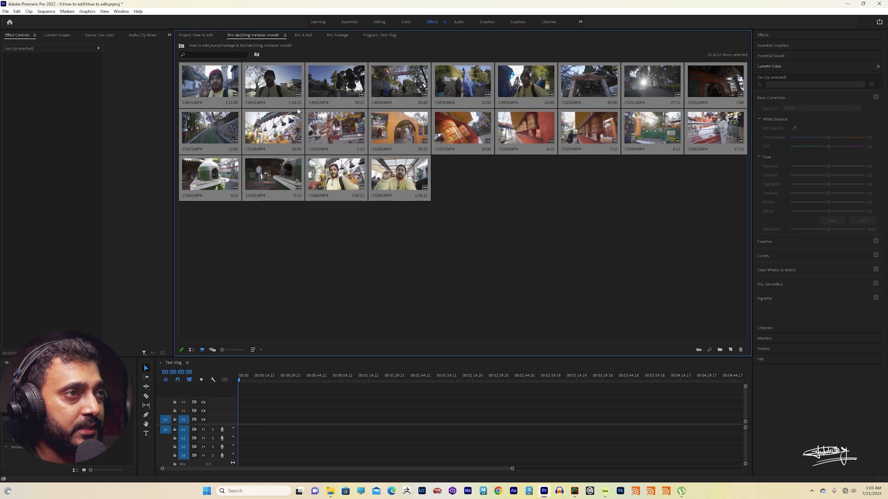
pyautogui.moveTo(207, 236); pyautogui.dragTo(694, 78)
pyautogui.rightClick(190, 78)
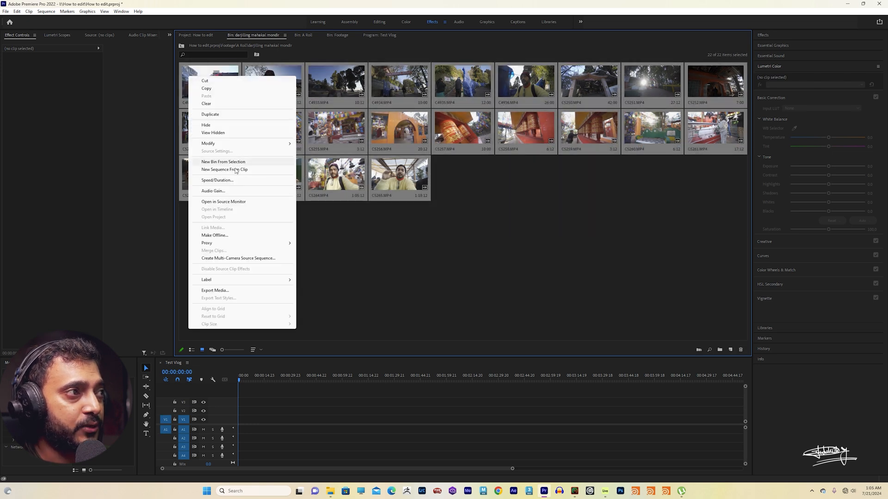
pyautogui.moveTo(221, 147)
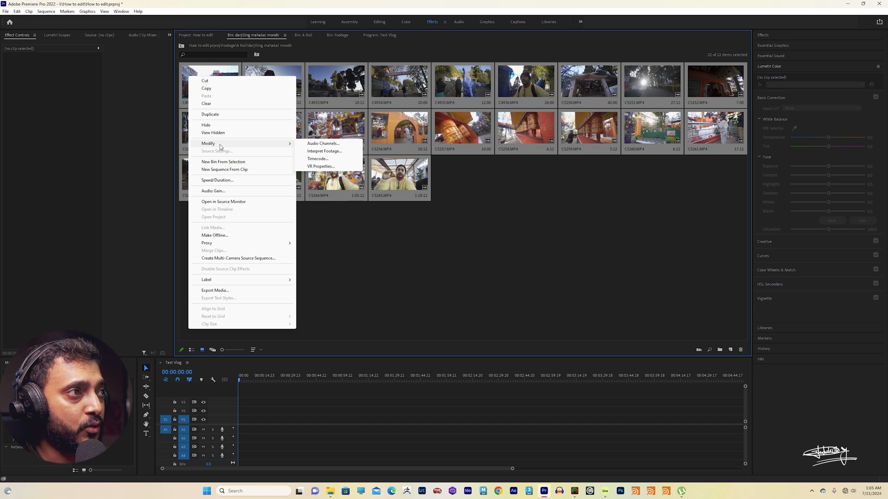
pyautogui.click(338, 152)
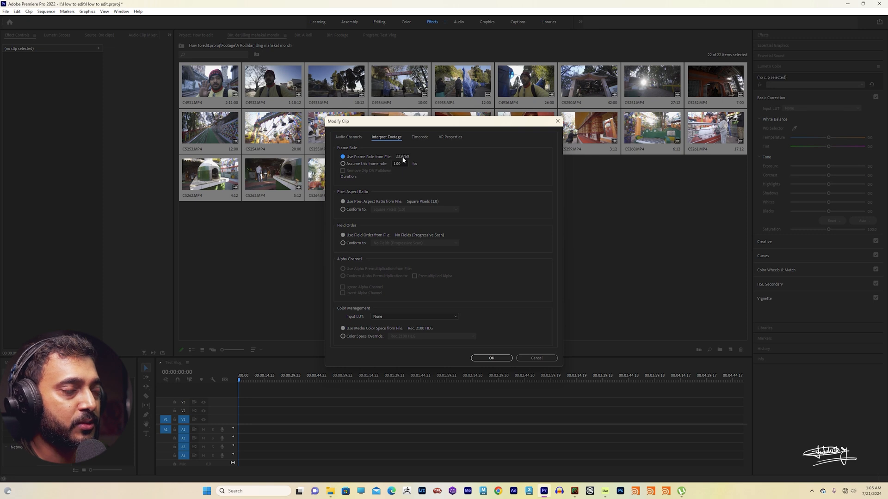
pyautogui.click(536, 357)
pyautogui.click(273, 278)
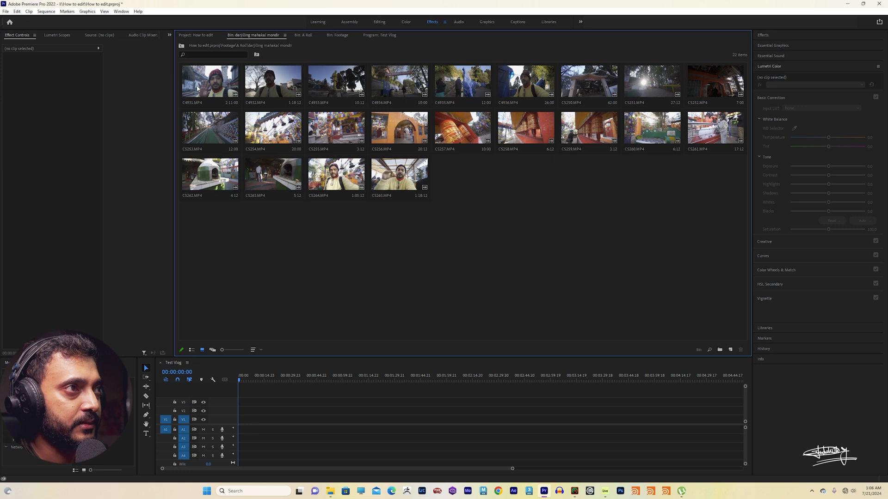
# Place the bin's first four clips, C4931 to C4934, at the start of the Test Vlog timeline, keeping the existing sequence settings.
pyautogui.click(201, 103)
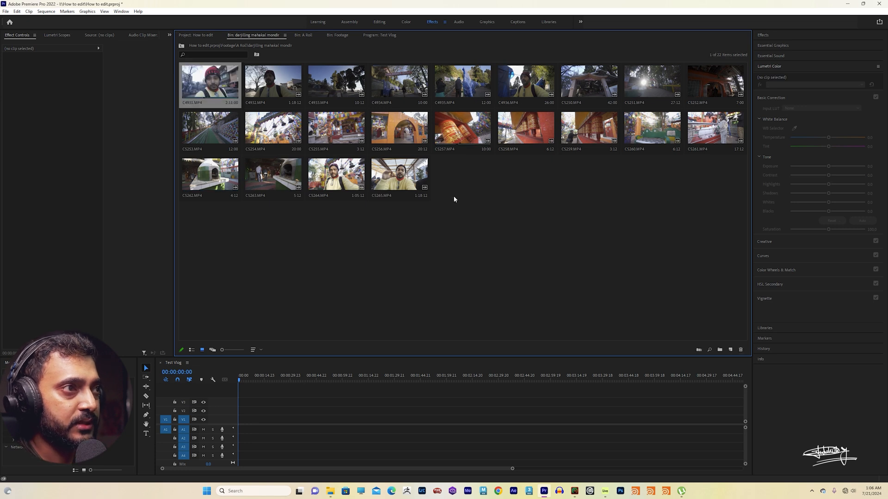
pyautogui.keyDown('ctrl'); pyautogui.click(273, 83); pyautogui.keyUp('ctrl')
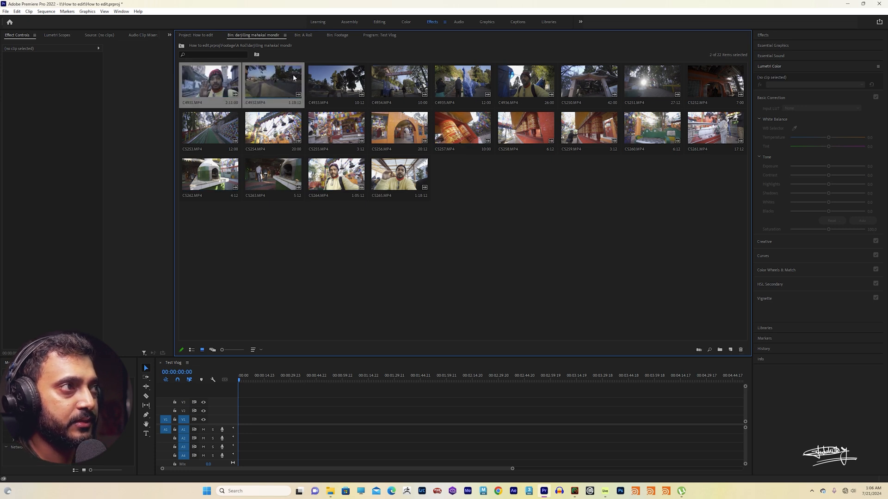
pyautogui.keyDown('ctrl'); pyautogui.click(339, 81); pyautogui.keyUp('ctrl')
pyautogui.keyDown('ctrl'); pyautogui.click(398, 82); pyautogui.keyUp('ctrl')
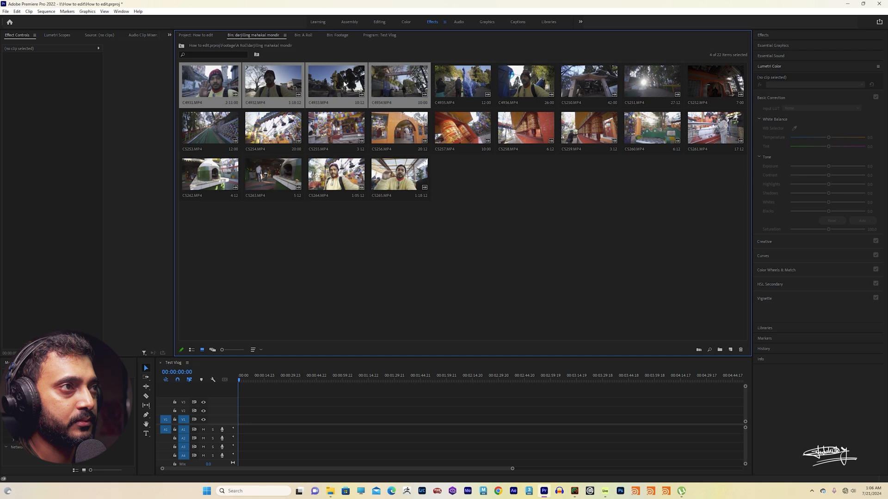
pyautogui.moveTo(271, 83); pyautogui.dragTo(239, 425)
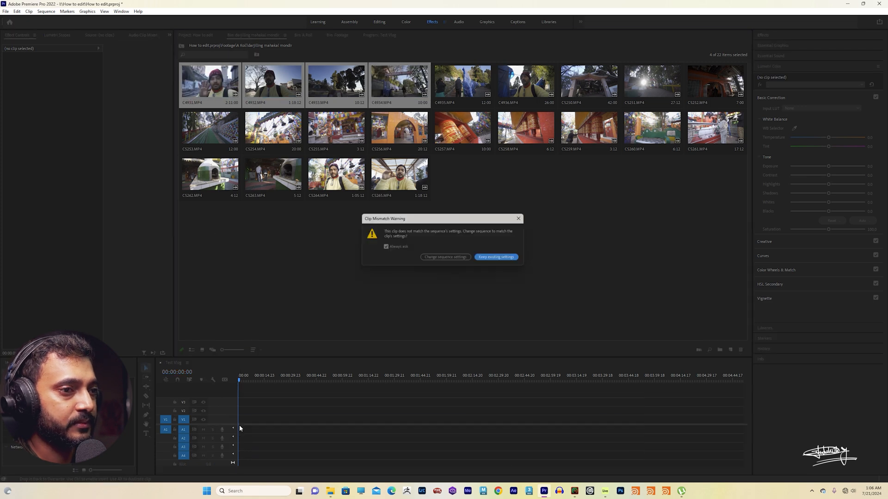
pyautogui.click(495, 259)
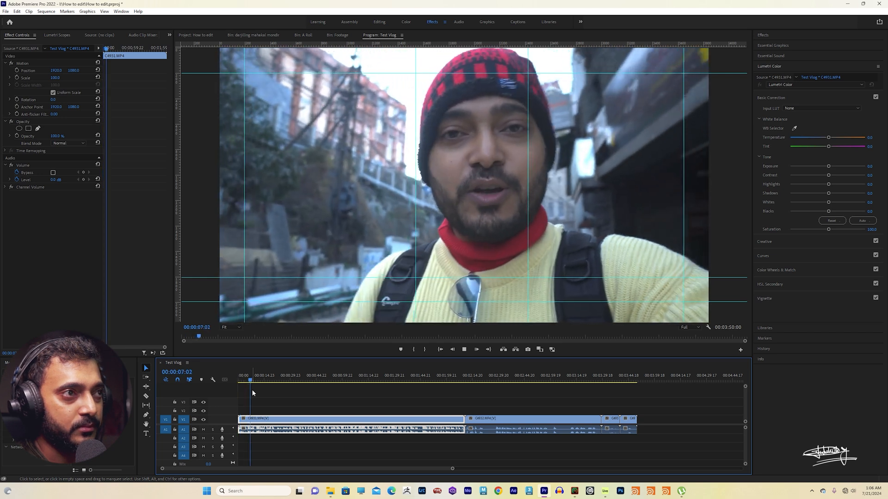
# Play and scrub through the first two clips of the Test Vlog sequence to examine their footage.
pyautogui.press('space')
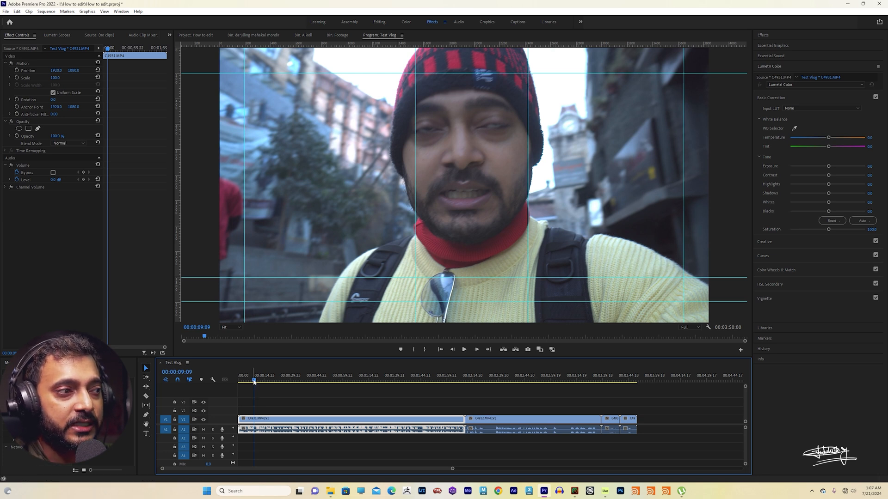
pyautogui.click(254, 380)
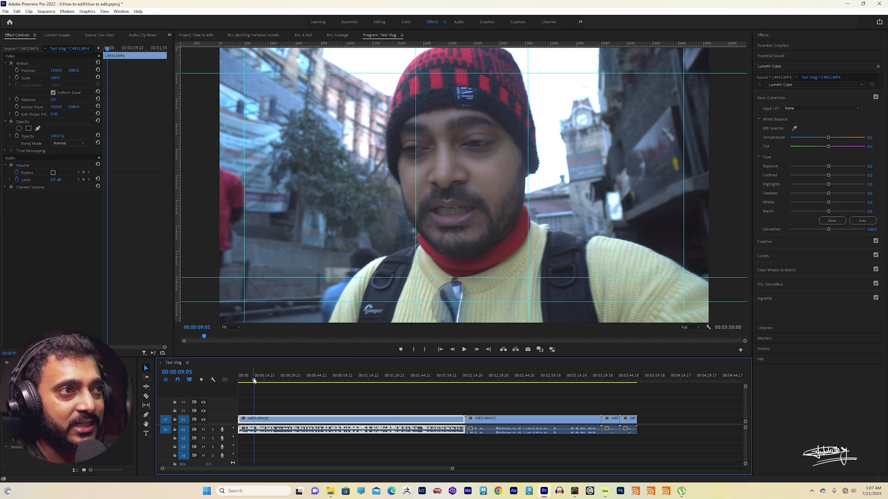
pyautogui.moveTo(254, 380); pyautogui.dragTo(492, 381)
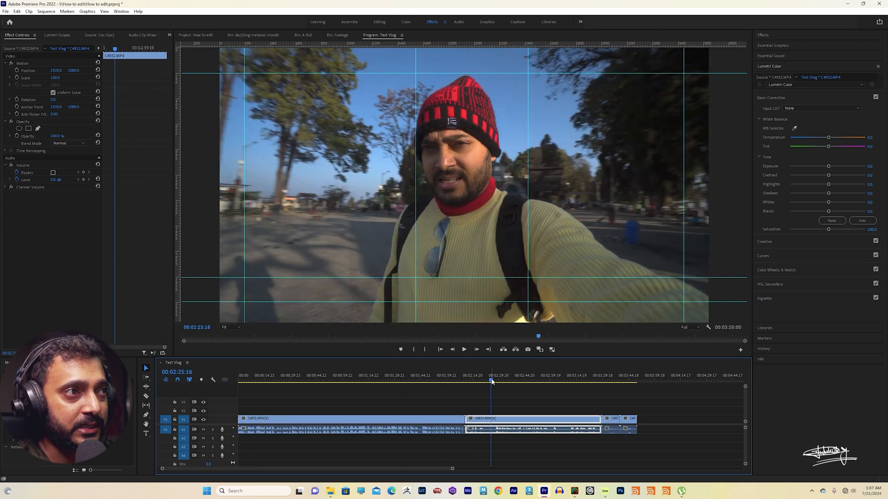
pyautogui.moveTo(492, 381); pyautogui.dragTo(492, 381)
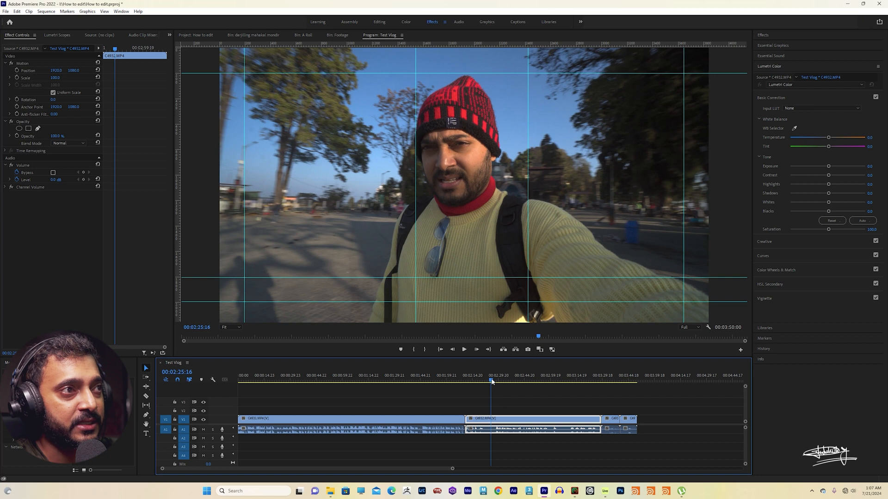
pyautogui.moveTo(492, 382); pyautogui.dragTo(265, 381)
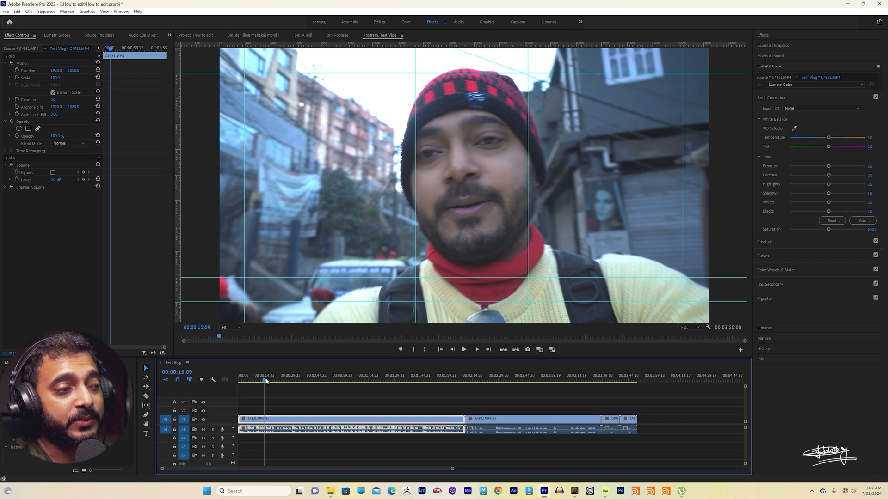
pyautogui.click(464, 350)
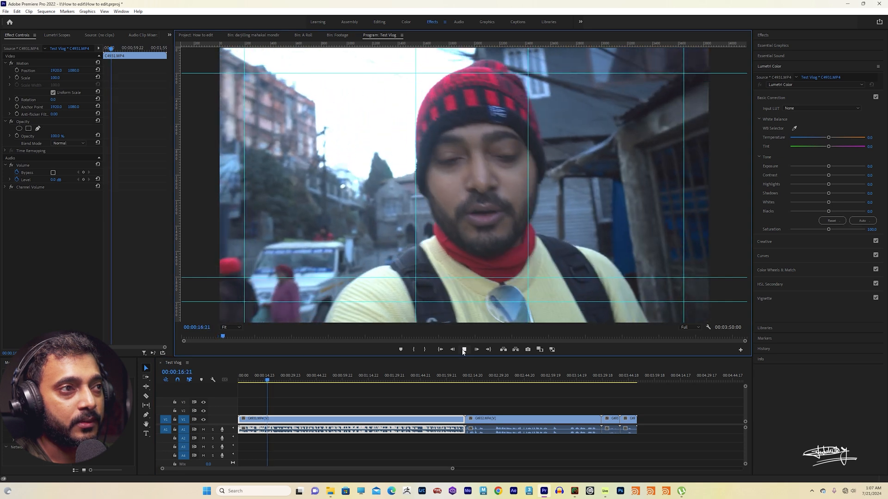
pyautogui.click(464, 350)
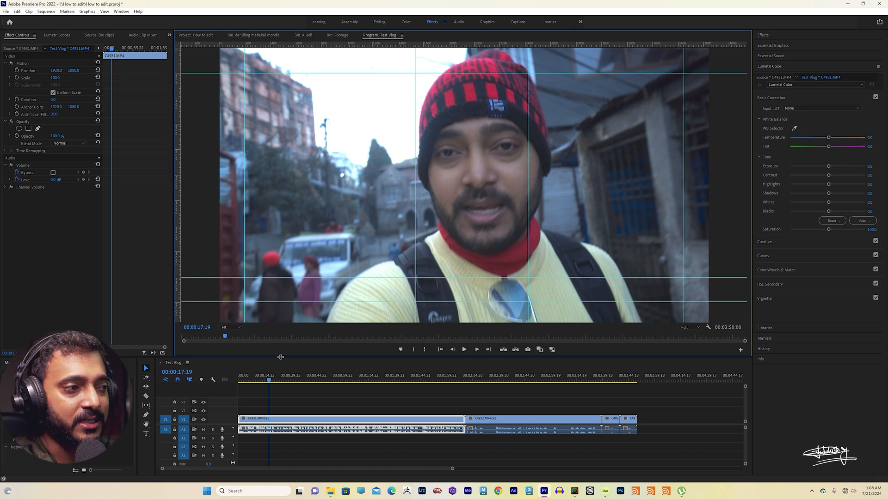
pyautogui.click(325, 380)
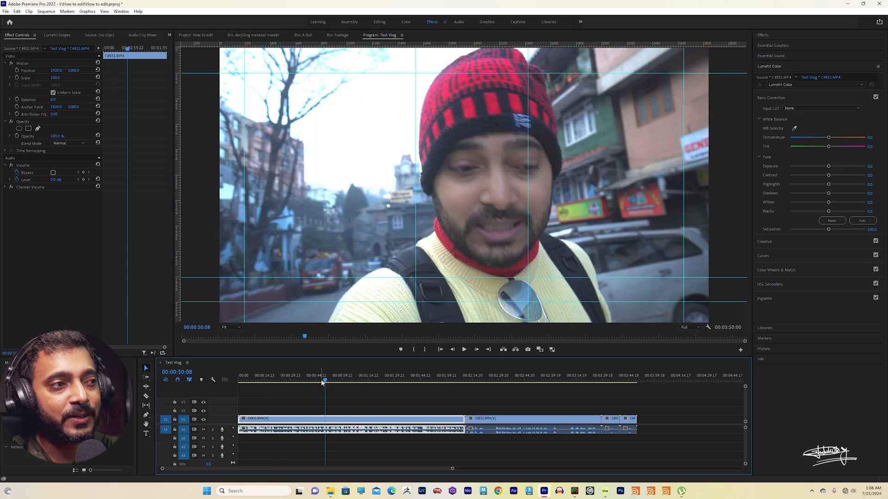
pyautogui.click(278, 380)
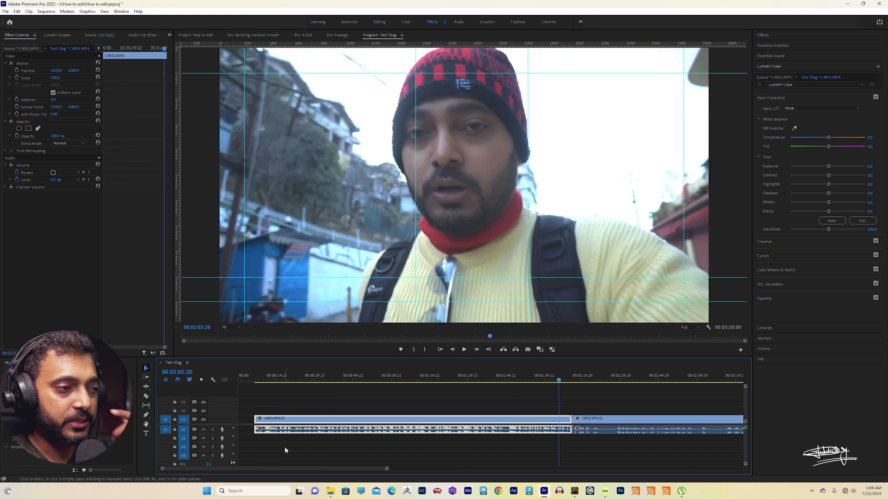
# Move all the timeline clips together to the start of the Test Vlog sequence, closing the gap before the first clip.
pyautogui.moveTo(387, 470); pyautogui.dragTo(510, 469)
pyautogui.hotkey('ctrl', 'a')
pyautogui.moveTo(304, 421); pyautogui.dragTo(288, 422)
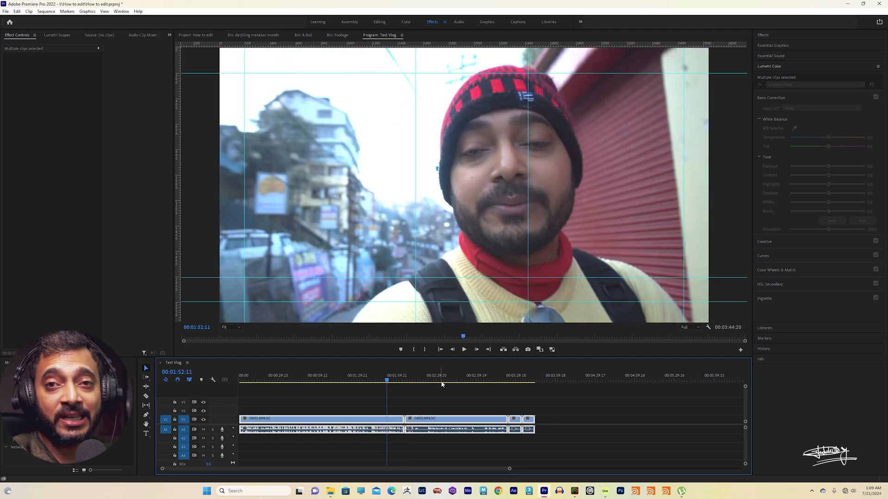
# Compare the look of the C4931 and C4932 clips at several points along the timeline.
pyautogui.moveTo(406, 381); pyautogui.dragTo(442, 381)
pyautogui.click(407, 405)
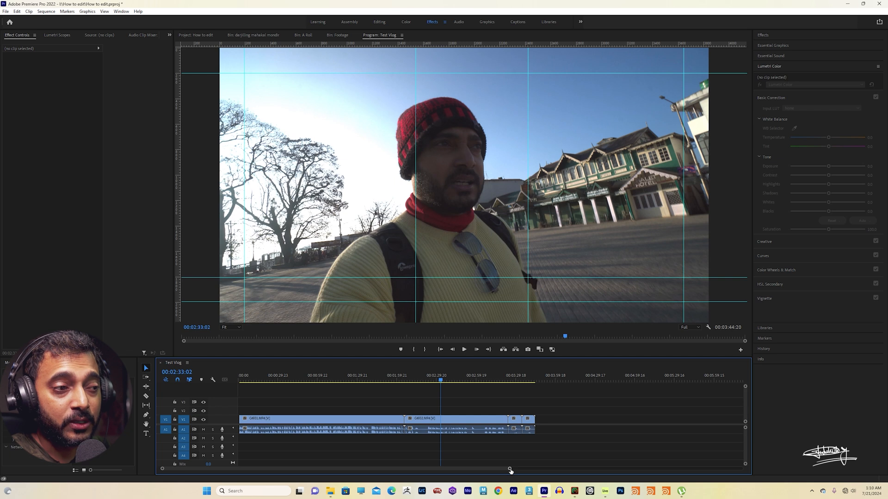
pyautogui.click(350, 380)
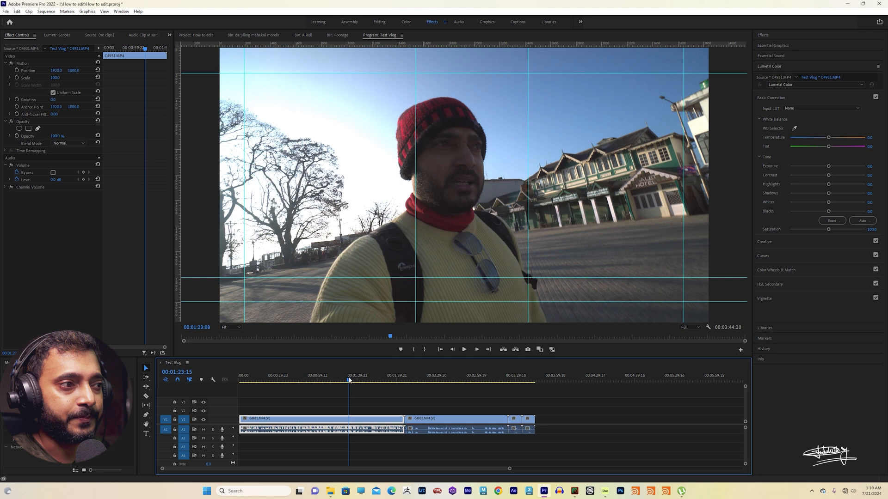
pyautogui.click(351, 380)
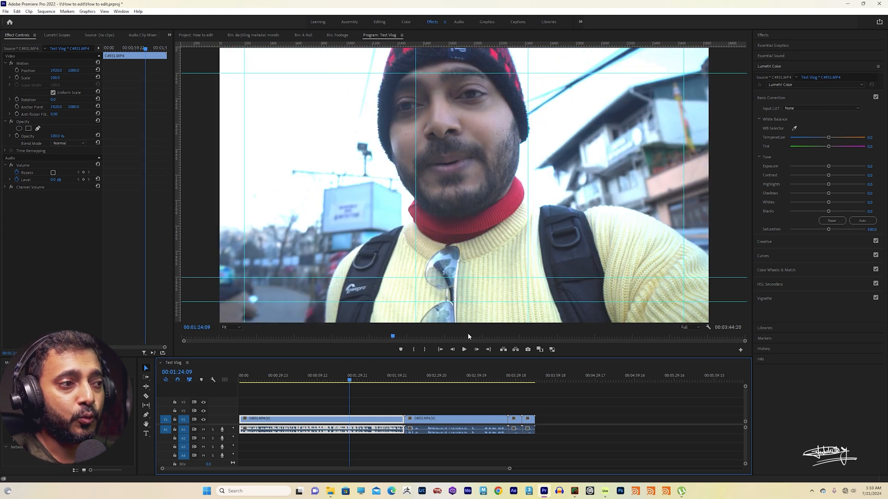
pyautogui.click(413, 380)
pyautogui.click(434, 380)
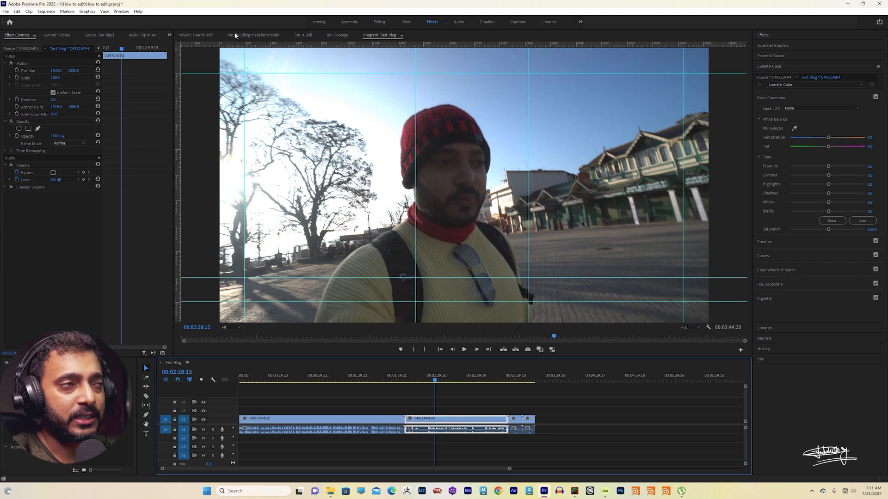
# Create an adjustment layer with the default settings in the Footage bin and place it on V2 over all the clips.
pyautogui.click(337, 34)
pyautogui.rightClick(294, 167)
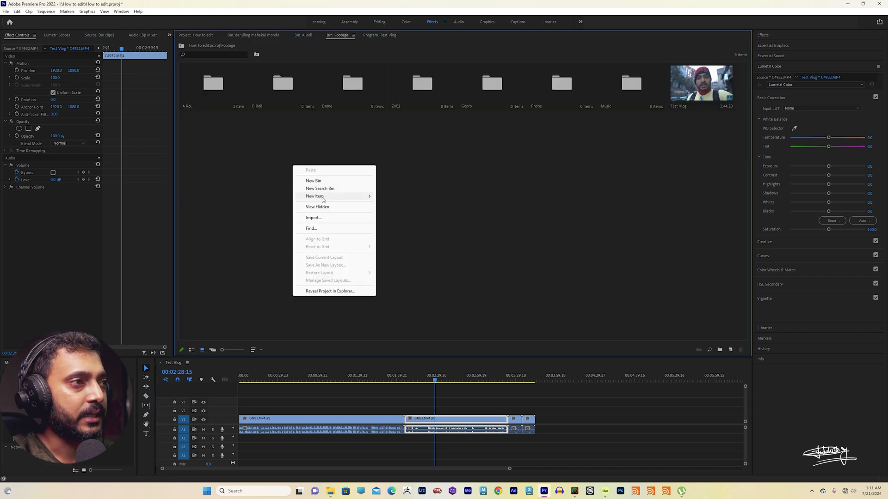
pyautogui.moveTo(323, 196)
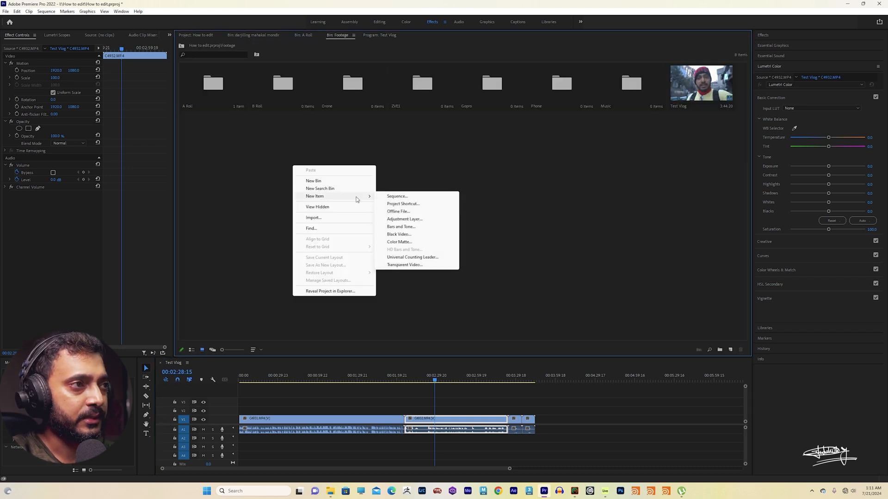
pyautogui.click(421, 219)
pyautogui.click(455, 269)
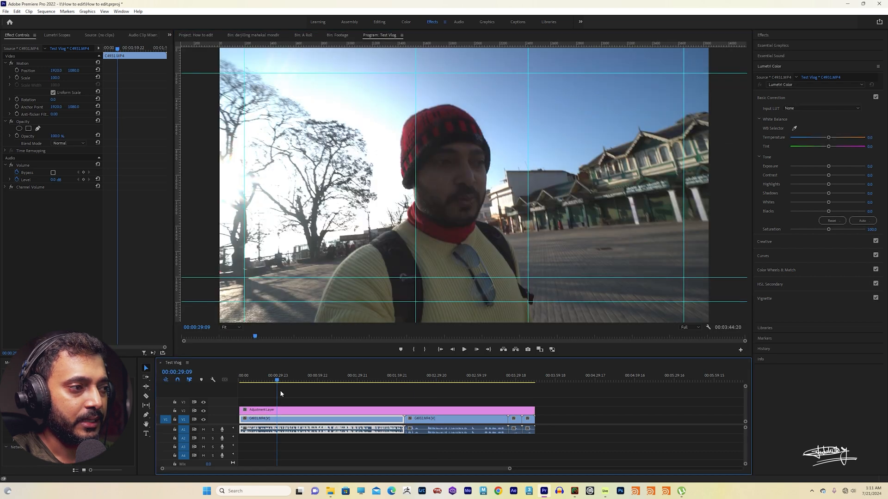
pyautogui.click(288, 411)
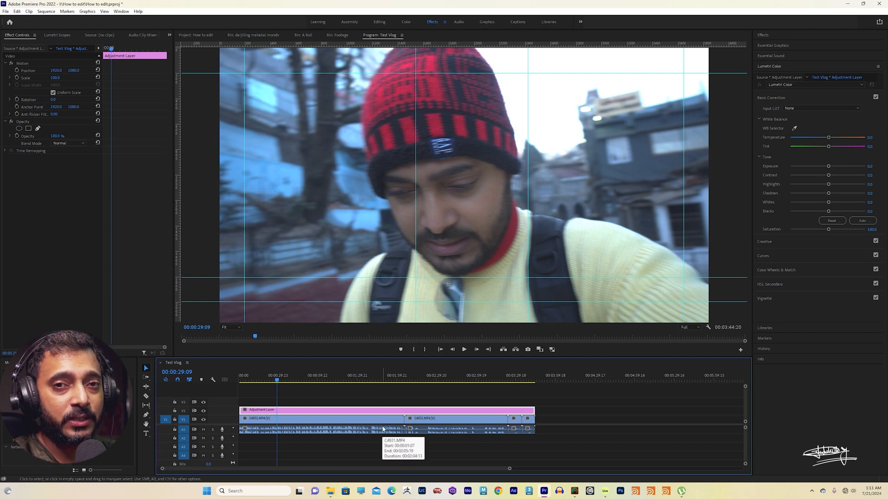
# Apply the CMG_HLG3_V9 input LUT from the HLG CINEMATIC LUT PACK folder to the C4931 clip with Lumetri Color.
pyautogui.click(348, 425)
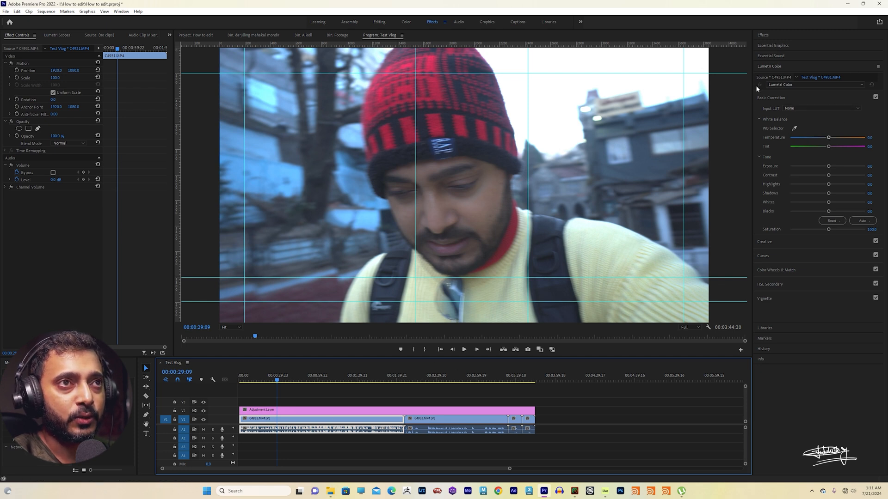
pyautogui.click(773, 37)
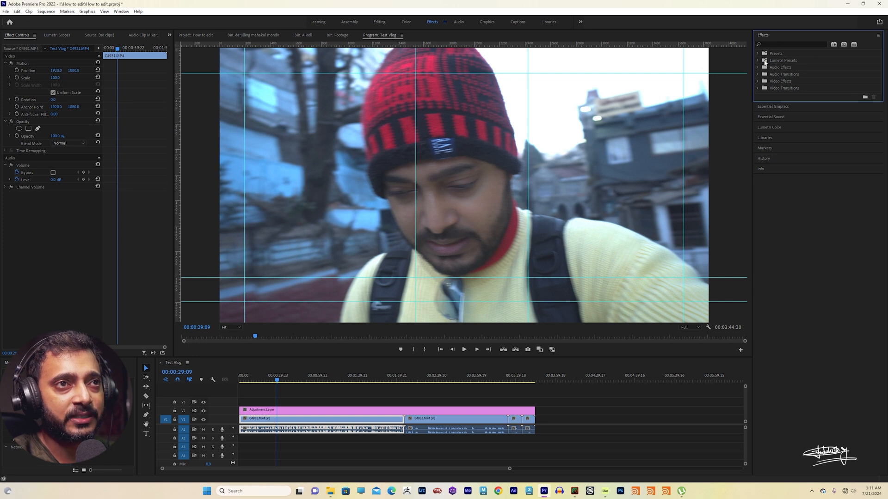
pyautogui.click(770, 107)
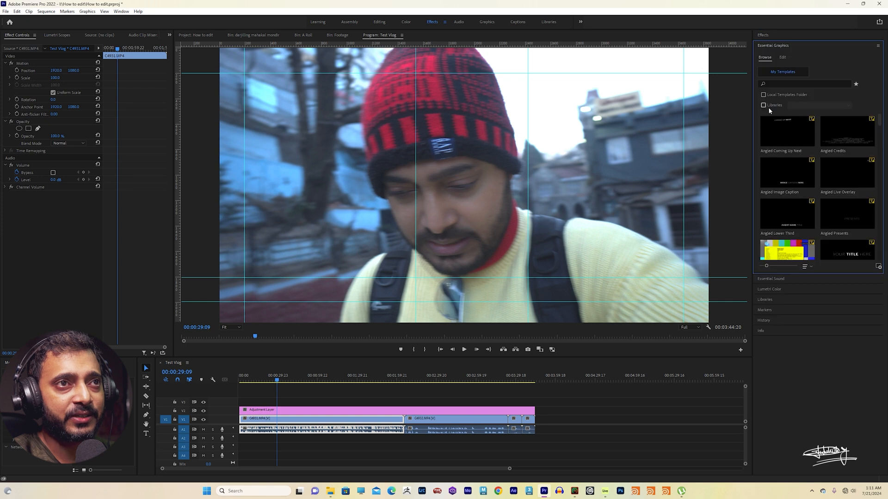
pyautogui.click(767, 279)
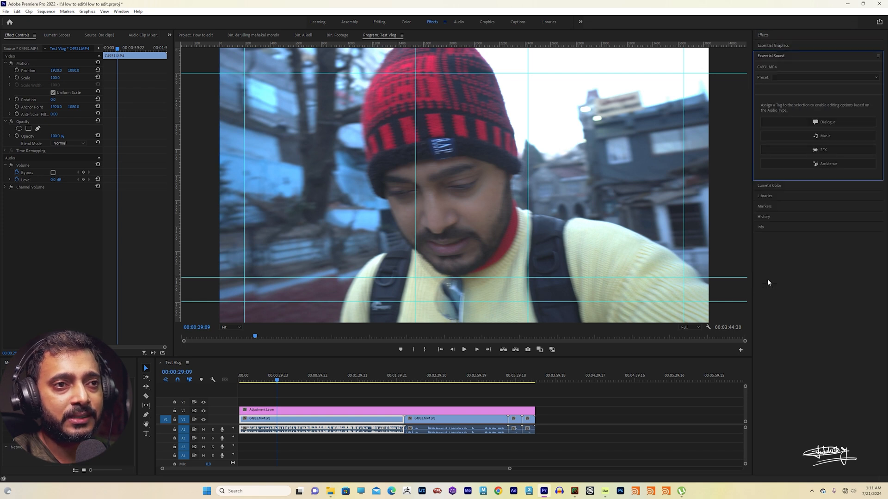
pyautogui.click(777, 186)
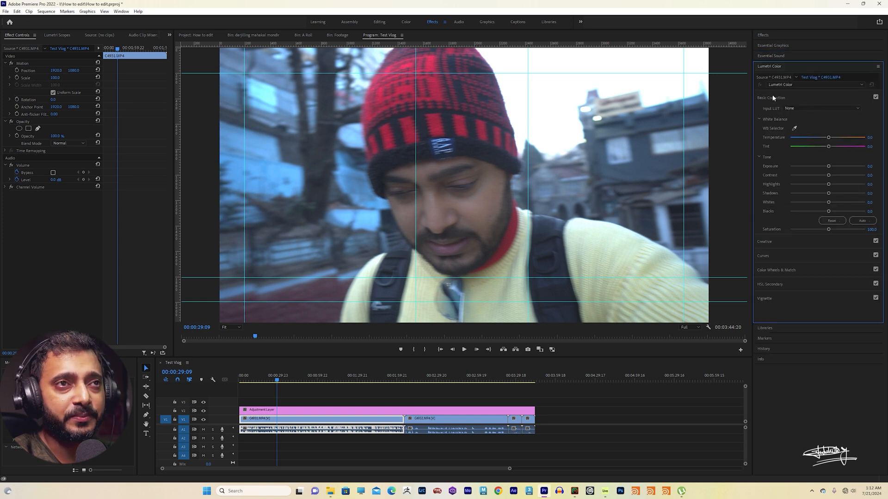
pyautogui.click(830, 109)
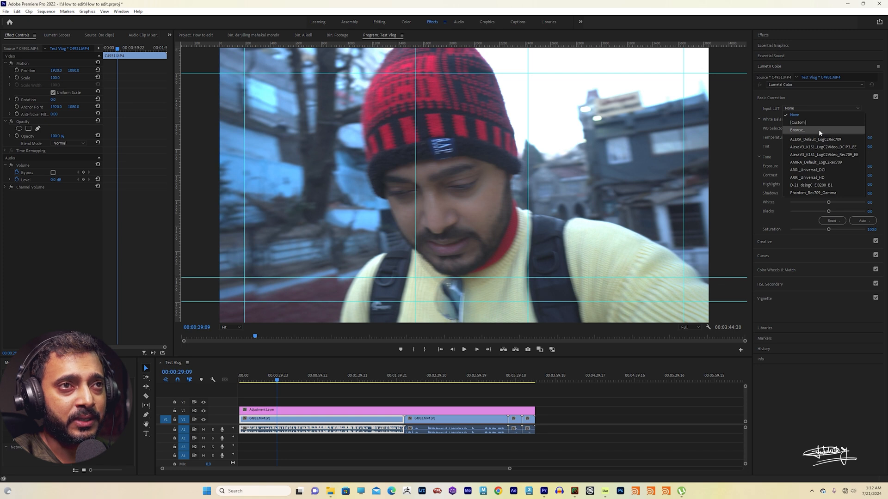
pyautogui.click(819, 130)
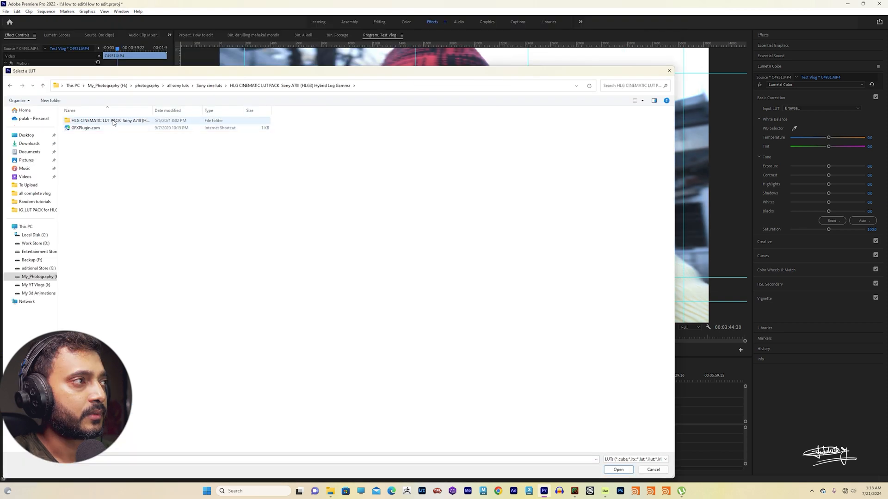
pyautogui.doubleClick(111, 121)
pyautogui.click(111, 185)
pyautogui.doubleClick(111, 186)
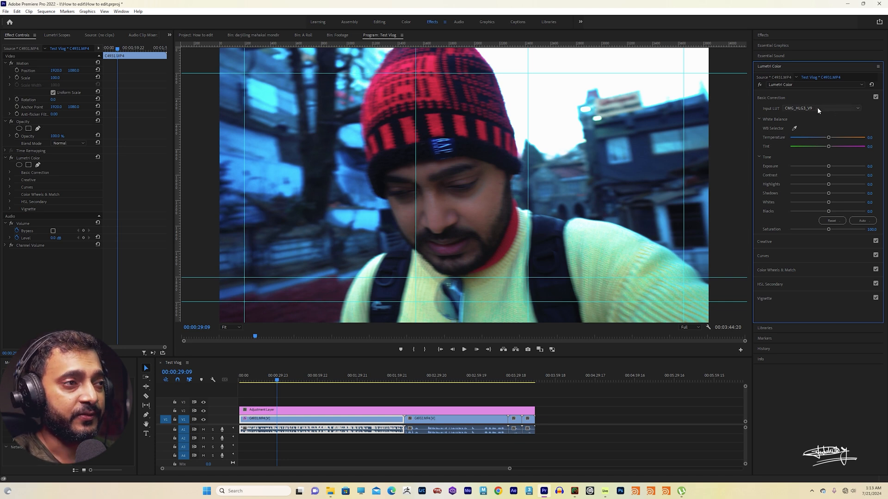
# Compare the C4931 clip with its input LUT set to None and to CMG_HLG3_V9, checking other points of the footage.
pyautogui.click(279, 379)
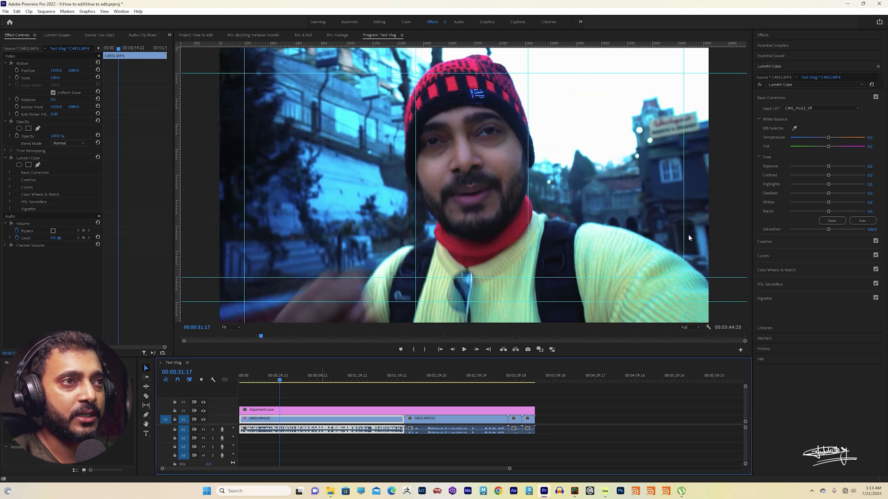
pyautogui.click(807, 107)
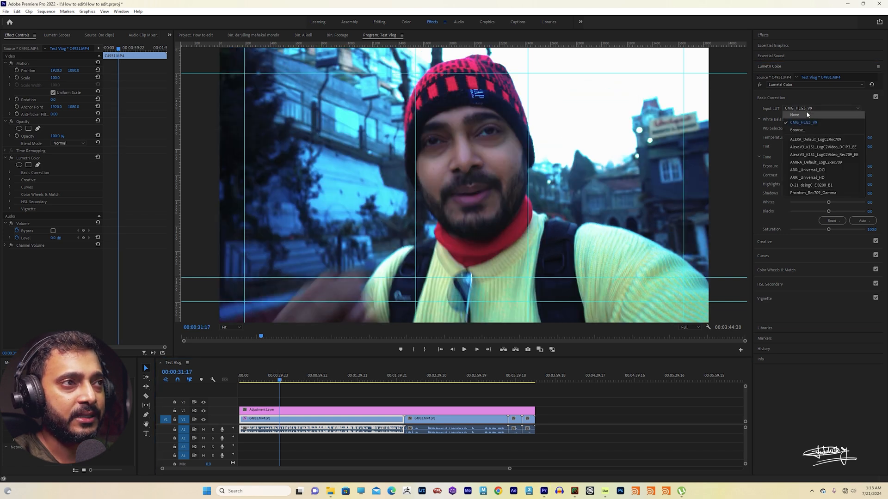
pyautogui.click(806, 115)
pyautogui.click(806, 107)
pyautogui.click(807, 122)
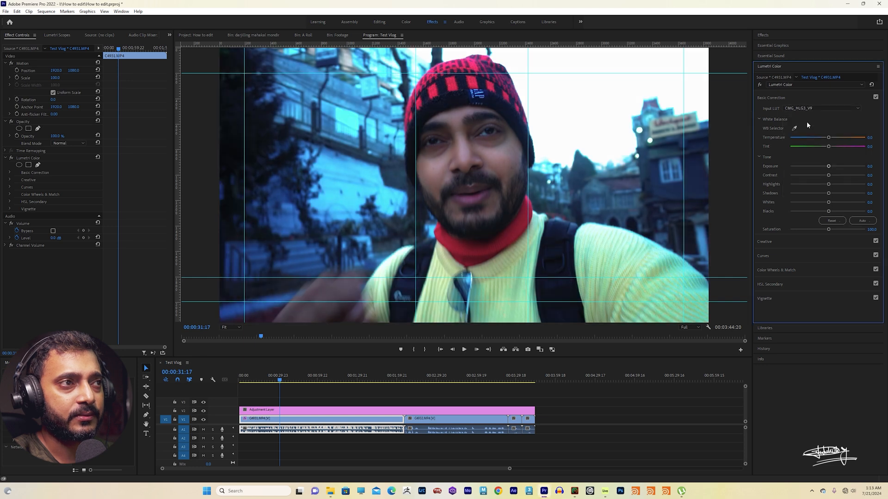
pyautogui.moveTo(277, 379); pyautogui.dragTo(326, 381)
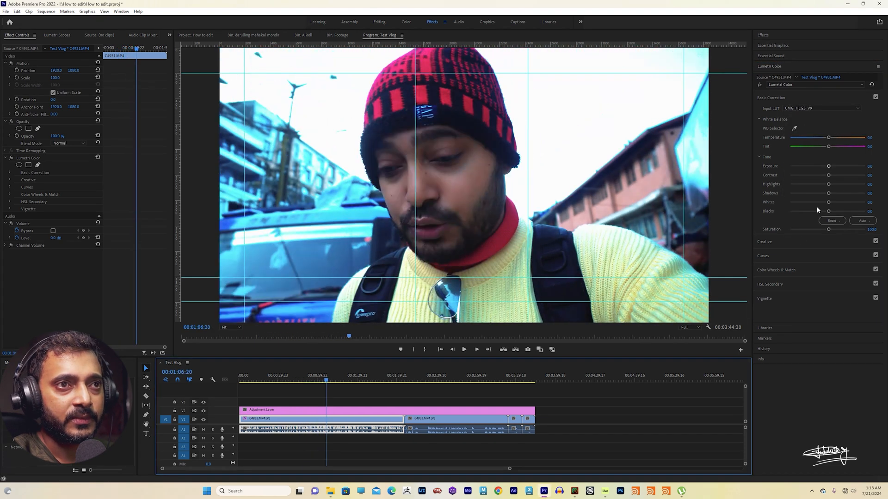
# Try the SL BLUE STEEL creative look on the C4931 clip, and replace it with CineSpace2383sRGB6bit at about 36 intensity.
pyautogui.click(790, 240)
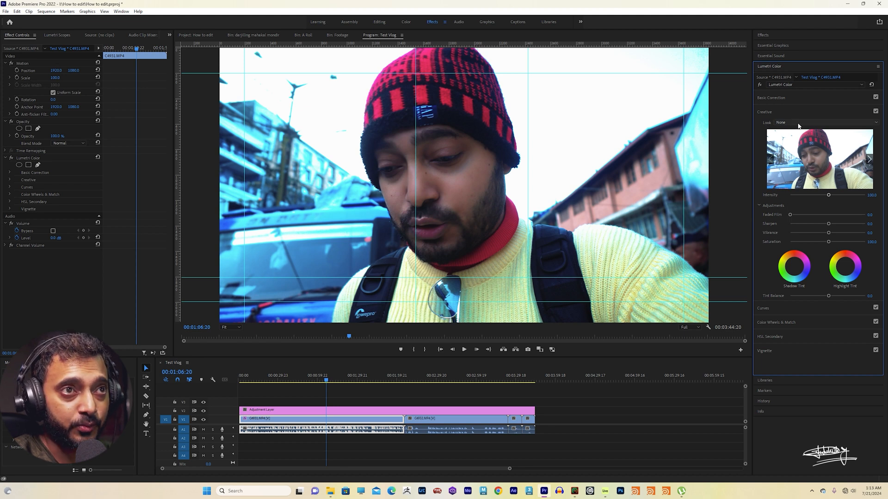
pyautogui.click(798, 124)
pyautogui.click(799, 124)
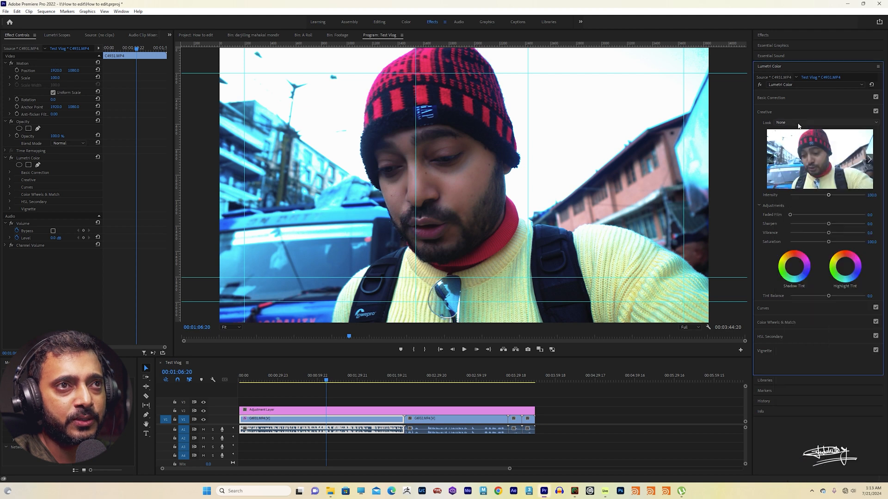
pyautogui.click(798, 124)
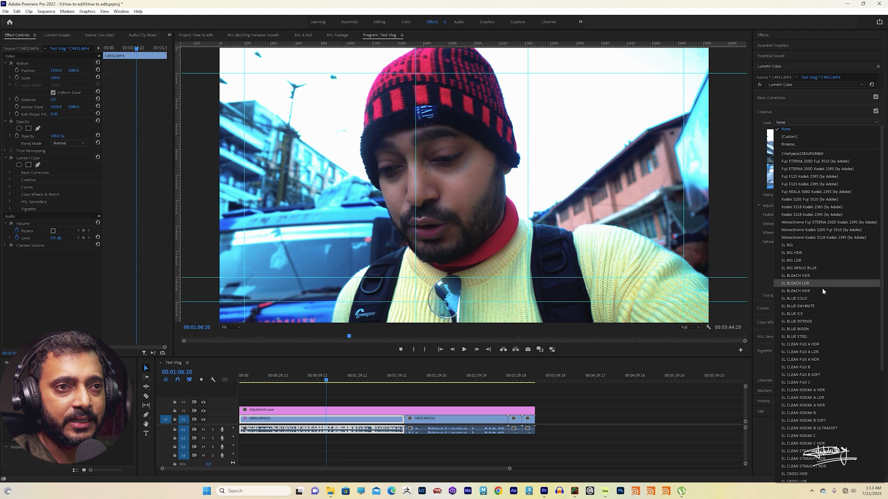
pyautogui.click(828, 336)
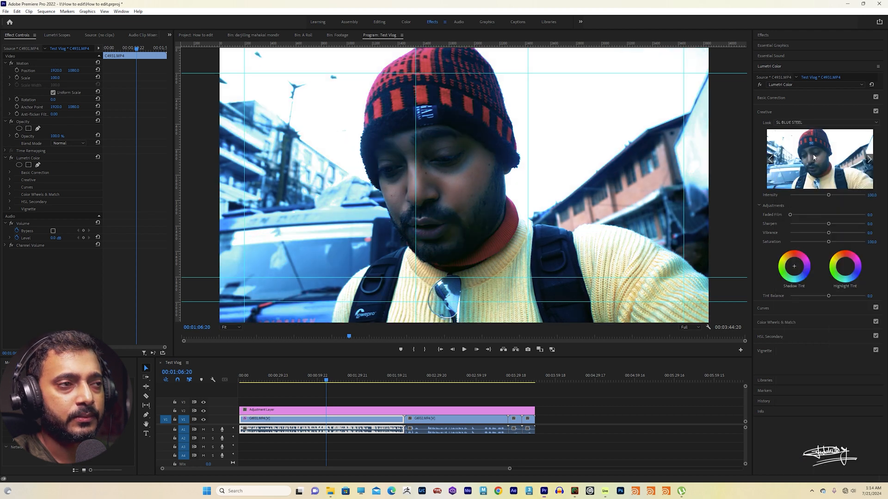
pyautogui.click(814, 158)
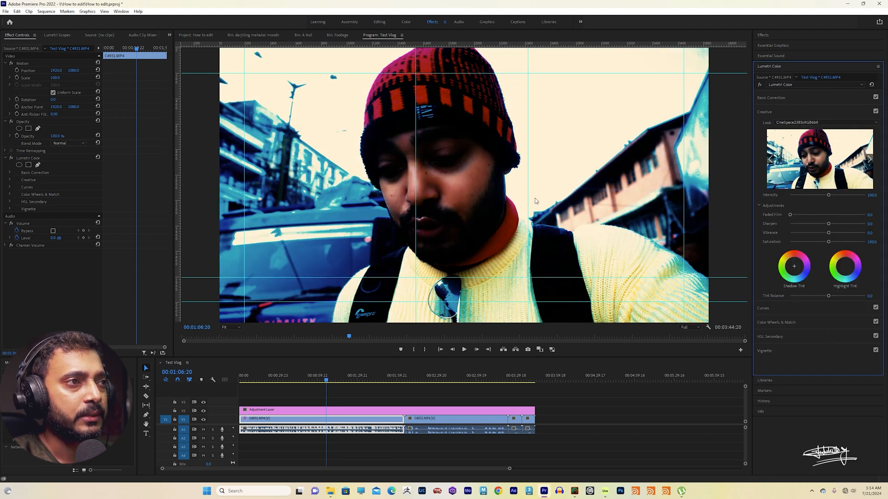
pyautogui.click(800, 196)
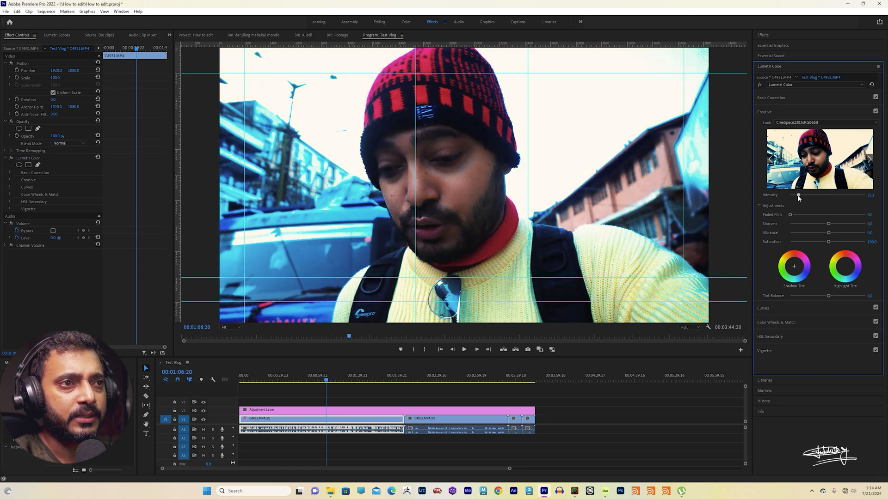
pyautogui.moveTo(799, 198); pyautogui.dragTo(804, 198)
# Move all the clips together with the adjustment layer to the very start of the Test Vlog sequence.
pyautogui.moveTo(327, 381); pyautogui.dragTo(506, 434)
pyautogui.moveTo(323, 422); pyautogui.dragTo(302, 425)
pyautogui.moveTo(510, 468); pyautogui.dragTo(282, 468)
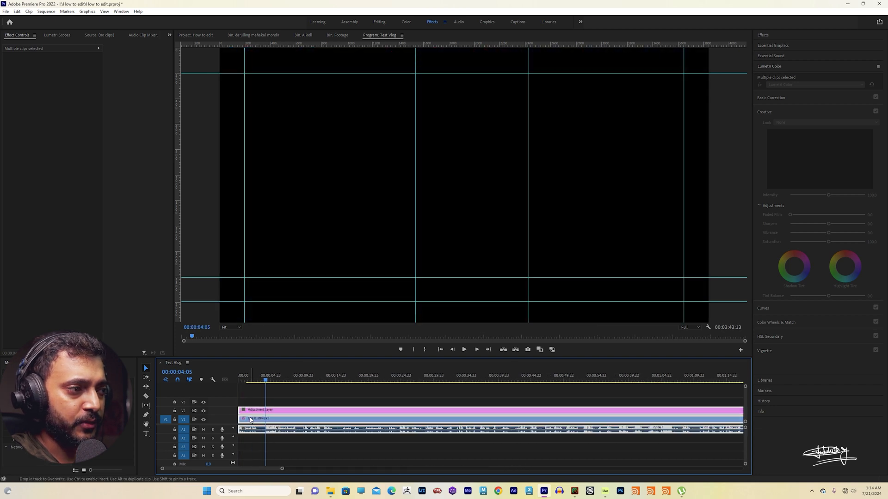
# Play and scrub through the opening seconds of the sequence to examine the graded C4931 footage.
pyautogui.click(247, 378)
pyautogui.press('space')
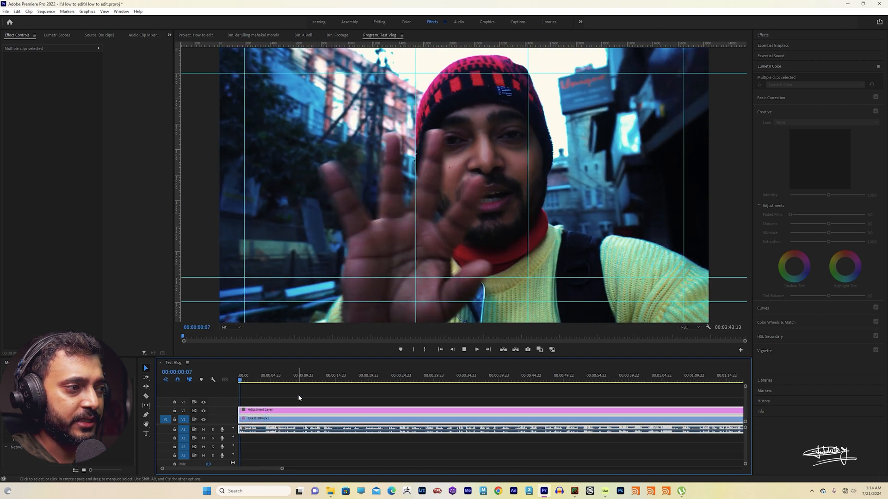
pyautogui.press('space')
pyautogui.click(324, 396)
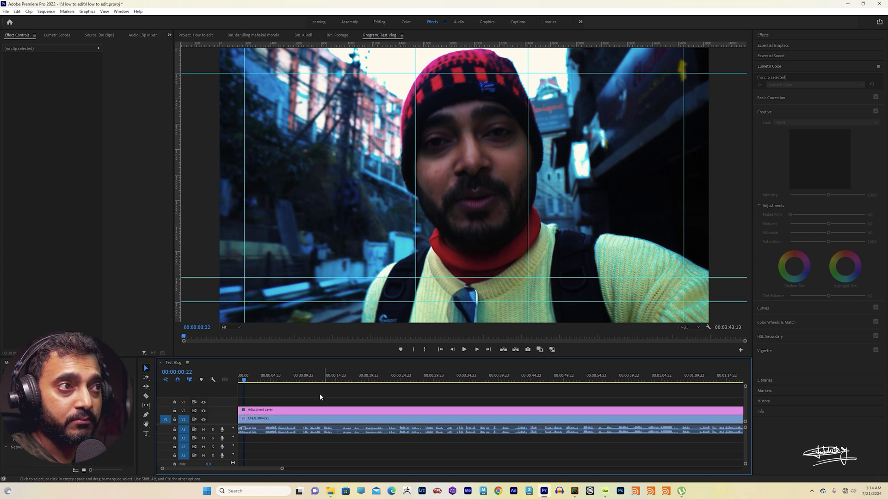
pyautogui.click(254, 381)
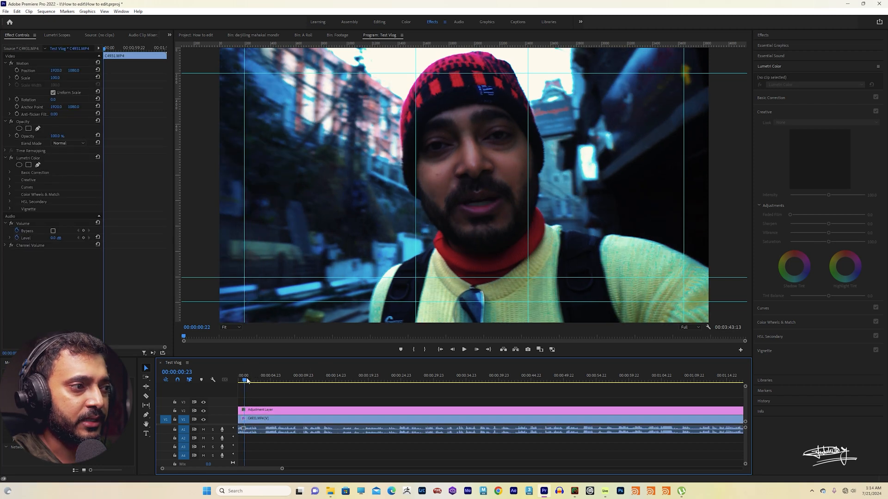
pyautogui.moveTo(254, 382); pyautogui.dragTo(261, 382)
# Adjust the C4931 clip's white balance in Basic Correction, fine-tuning the temperature and setting the tint to about 51.
pyautogui.click(320, 411)
pyautogui.click(306, 418)
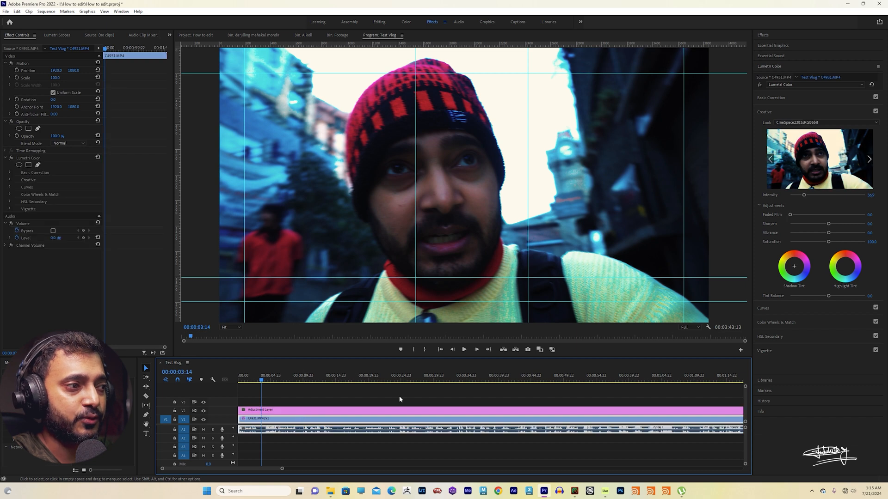
pyautogui.click(800, 97)
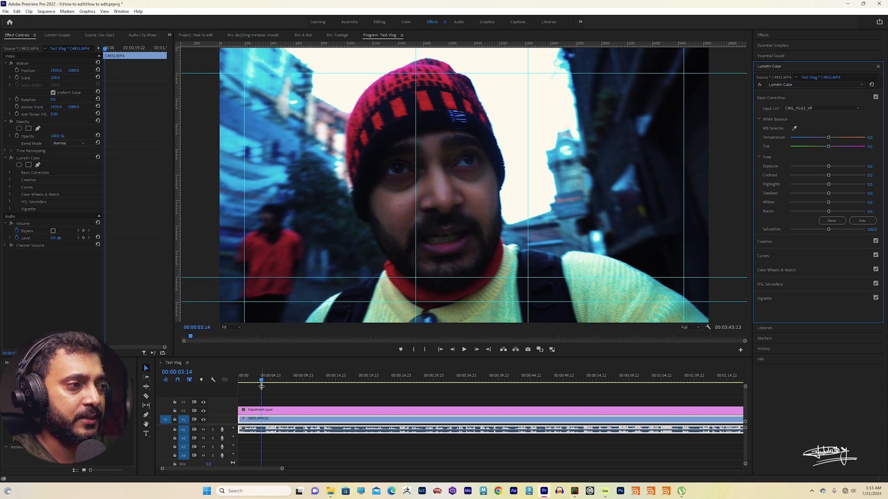
pyautogui.moveTo(262, 379); pyautogui.dragTo(270, 380)
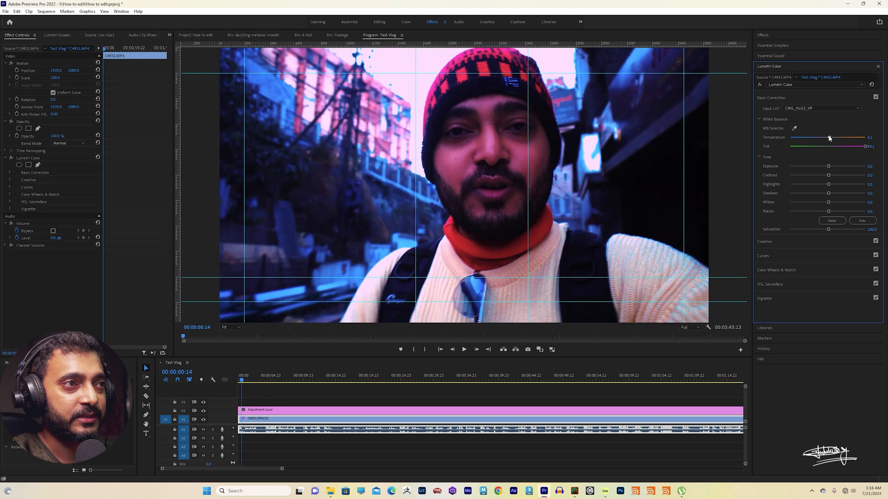
pyautogui.moveTo(828, 137)
pyautogui.mouseDown()
pyautogui.moveTo(813, 139)
pyautogui.moveTo(847, 147)
pyautogui.moveTo(821, 139)
pyautogui.mouseUp()
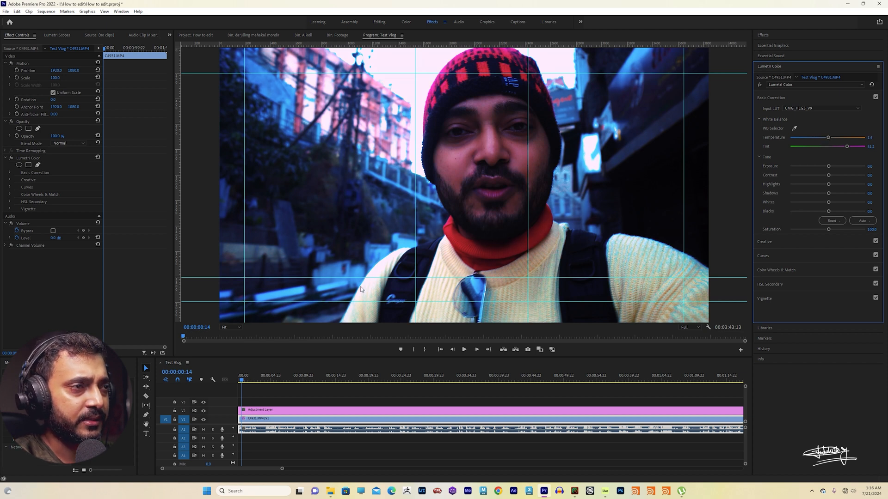
# Adjust the C4931 clip's tone to about 0.9 exposure, 6 contrast, 27 shadows and 7 whites, judging it at 00:00:04:15.
pyautogui.moveTo(244, 380); pyautogui.dragTo(267, 375)
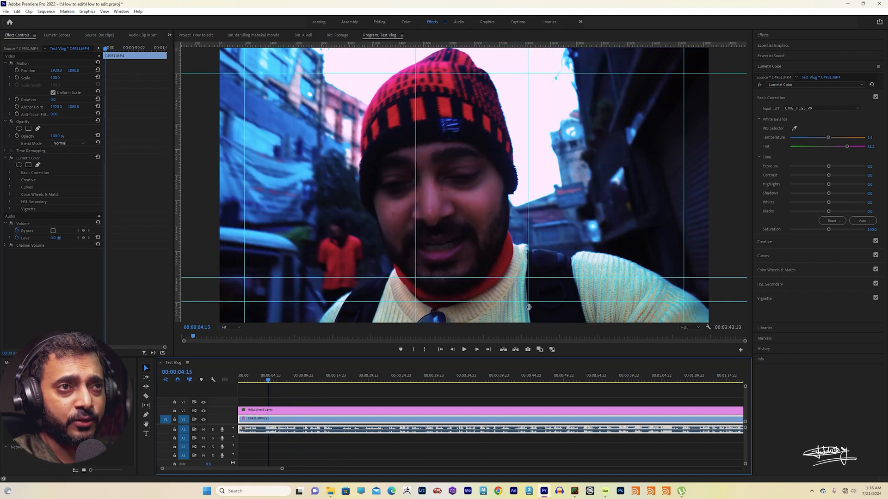
pyautogui.moveTo(829, 166); pyautogui.dragTo(834, 169)
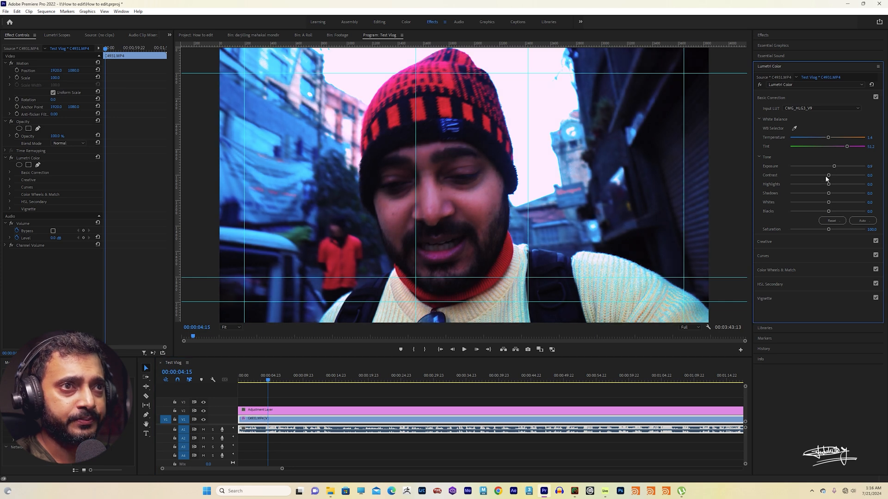
pyautogui.moveTo(828, 178); pyautogui.dragTo(830, 178)
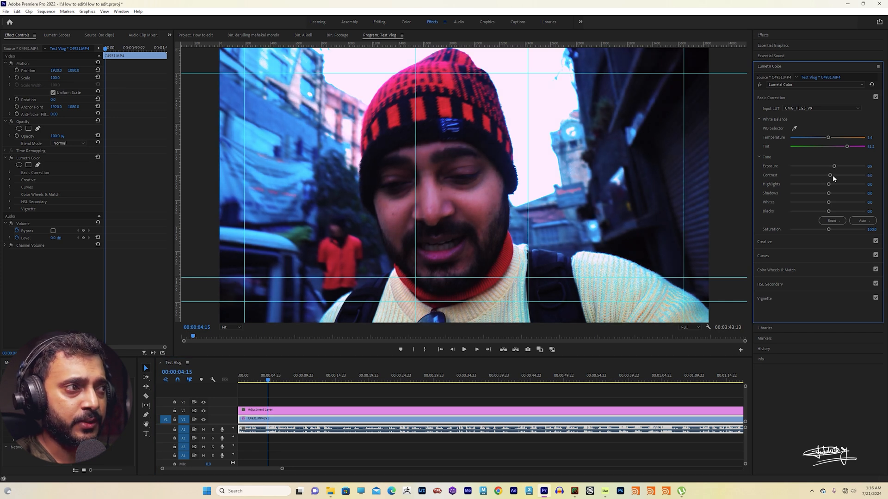
pyautogui.moveTo(828, 195); pyautogui.dragTo(848, 195)
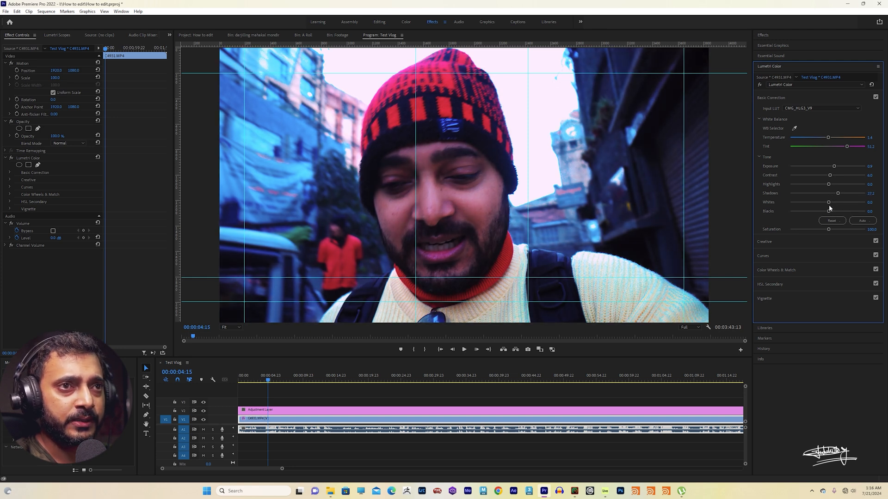
pyautogui.moveTo(829, 204); pyautogui.dragTo(831, 203)
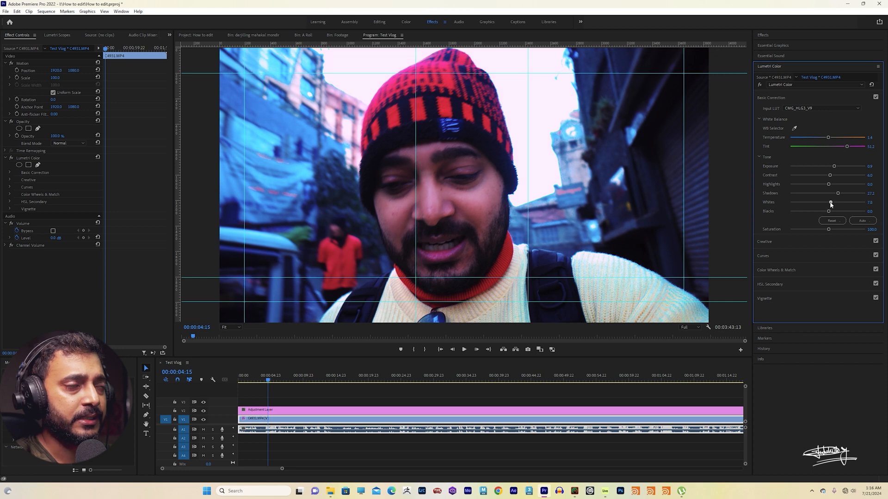
# Play the sequence from its start and split the C4931 clip at 00:00:02:22.
pyautogui.moveTo(268, 380); pyautogui.dragTo(235, 379)
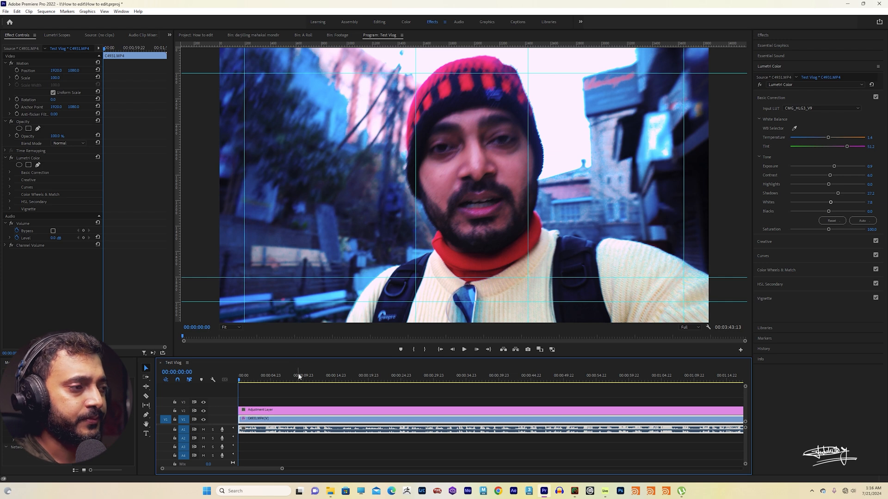
pyautogui.press('space')
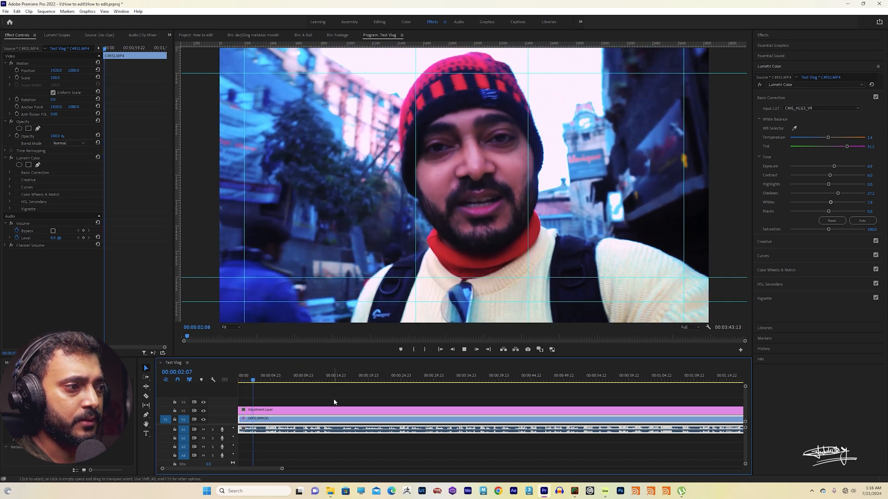
pyautogui.press('space')
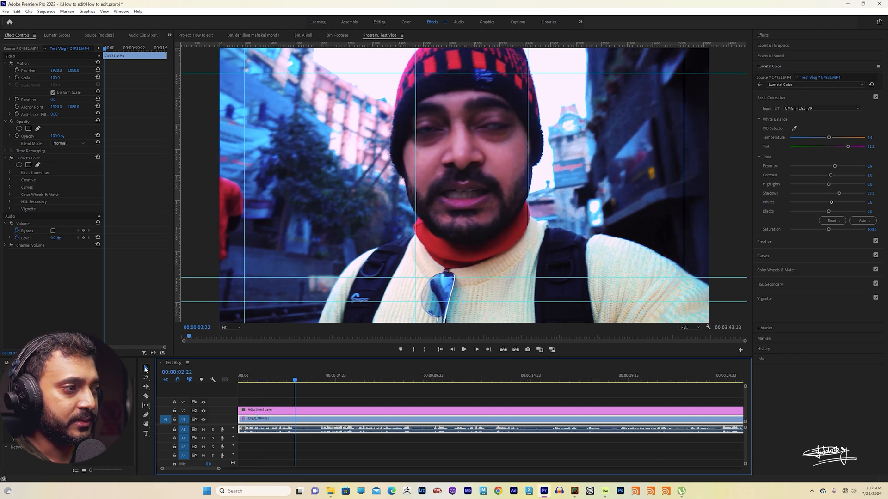
pyautogui.click(146, 397)
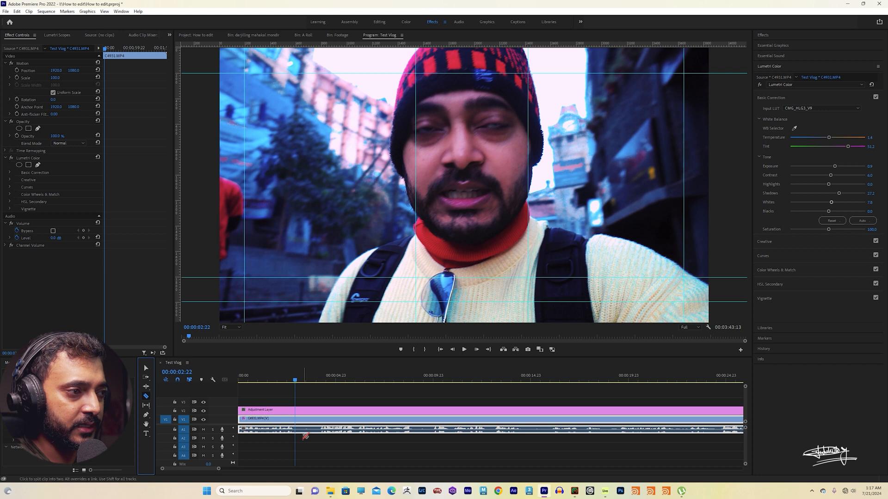
pyautogui.click(296, 430)
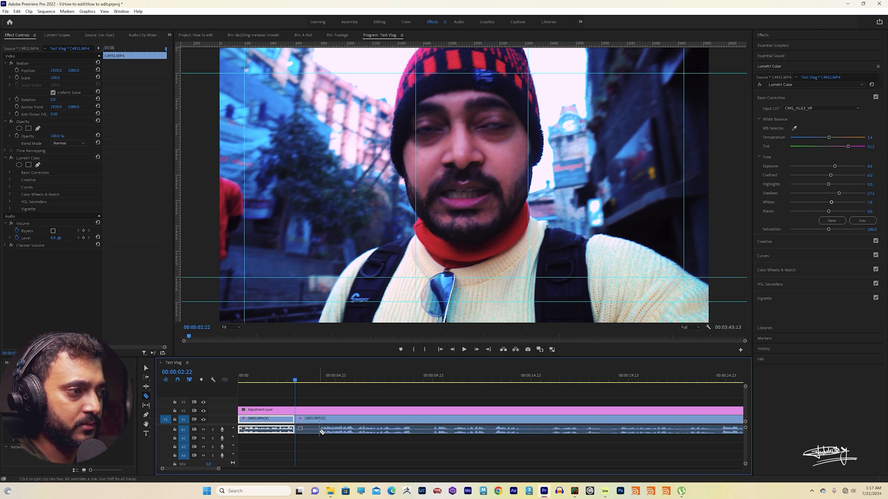
# Split C4931 again about a second after the first cut, remove the short piece between and close the gap.
pyautogui.click(317, 429)
pyautogui.press('v')
pyautogui.click(307, 421)
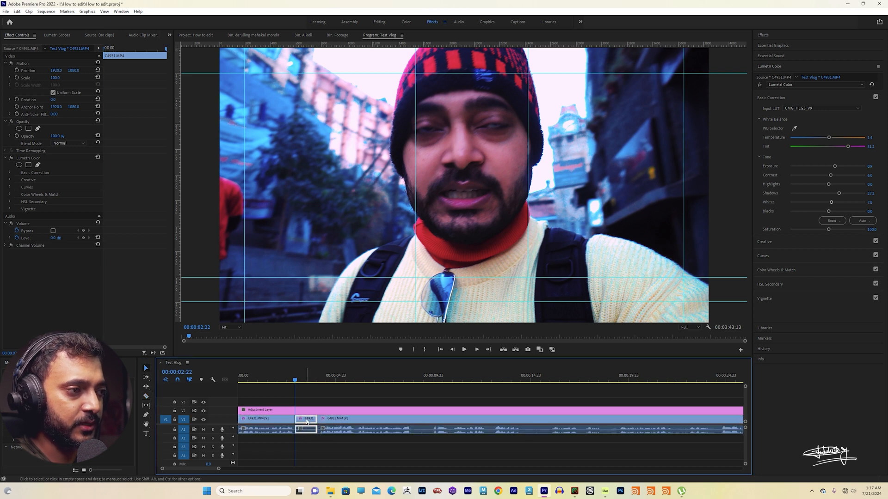
pyautogui.moveTo(350, 421); pyautogui.dragTo(328, 421)
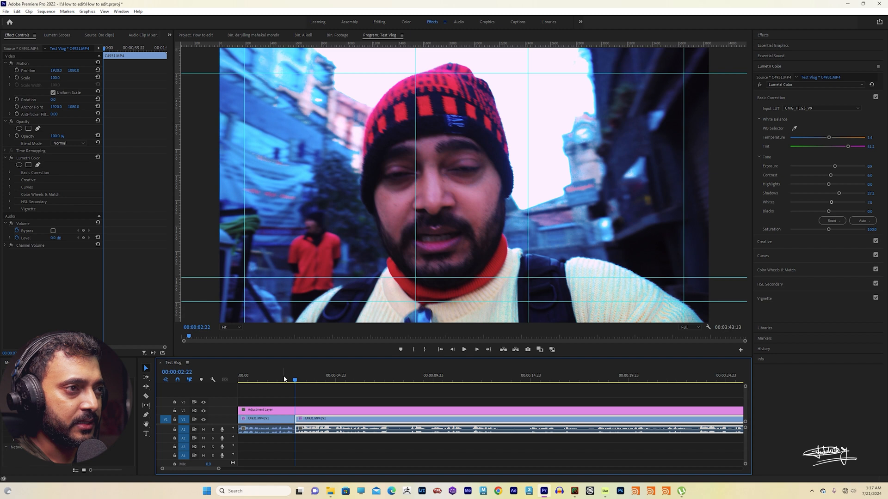
# Play on and split C4931 at 00:00:13:06 and on both sides of the pause between about 8 and 9 seconds.
pyautogui.press('space')
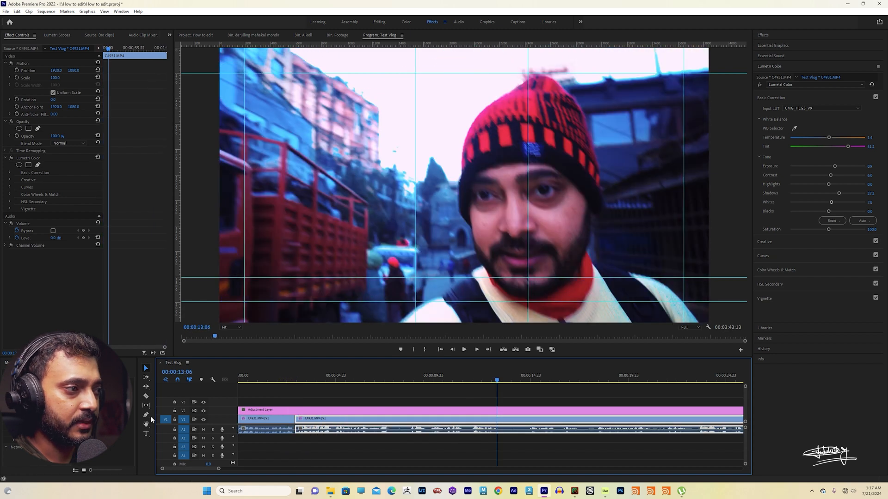
pyautogui.press('c')
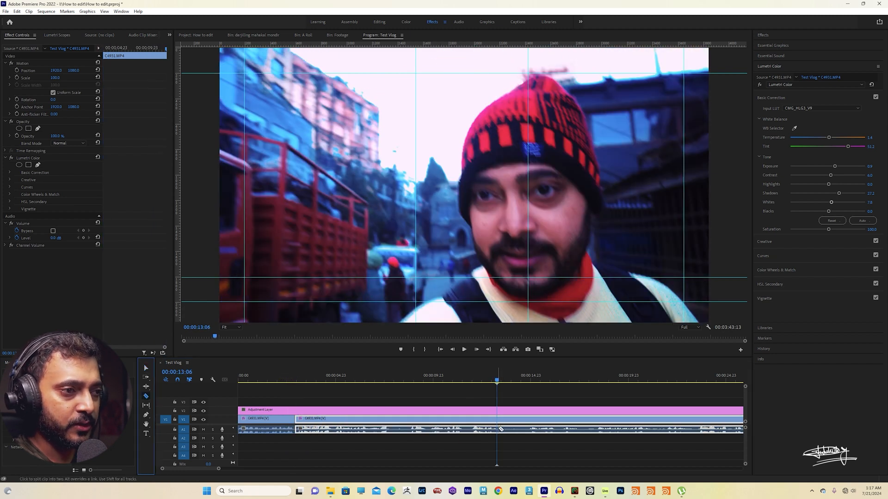
pyautogui.click(498, 429)
pyautogui.click(410, 429)
pyautogui.click(394, 429)
# Remove the short piece at about 8 seconds and shift both following C4931 pieces back so that no gaps remain.
pyautogui.press('v')
pyautogui.click(437, 425)
pyautogui.moveTo(437, 425); pyautogui.dragTo(421, 425)
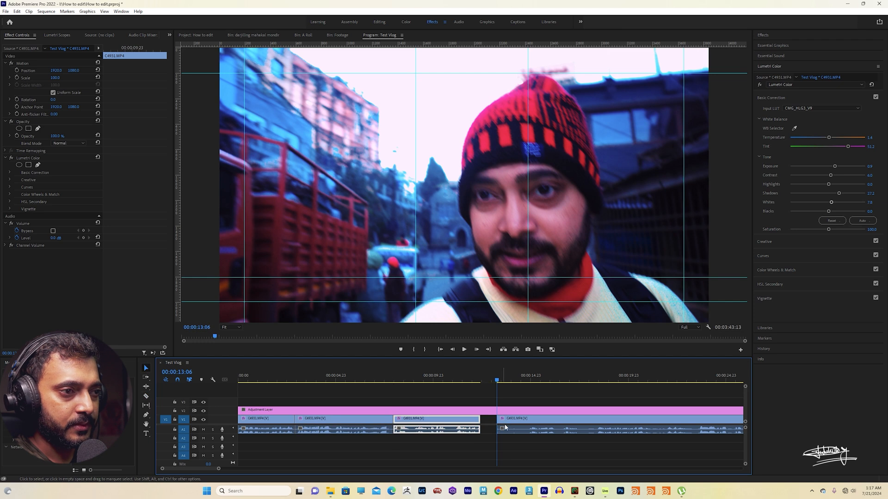
pyautogui.moveTo(498, 421); pyautogui.dragTo(520, 419)
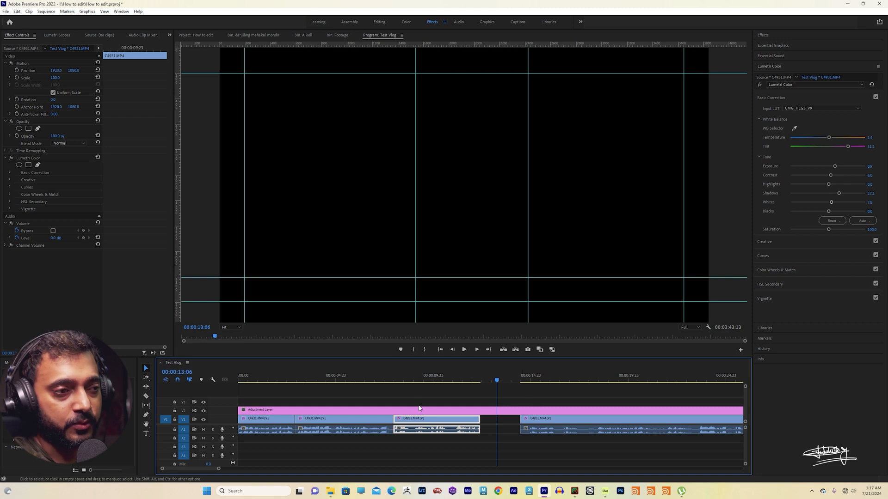
pyautogui.click(145, 370)
pyautogui.moveTo(526, 430); pyautogui.dragTo(500, 427)
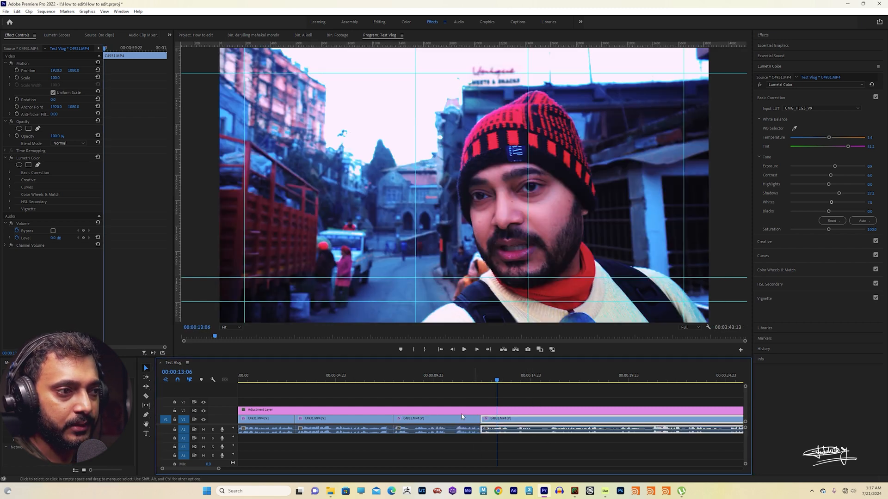
# Play across the latest join to check it and split the last C4931 piece at 00:00:14:22.
pyautogui.click(402, 387)
pyautogui.press('space')
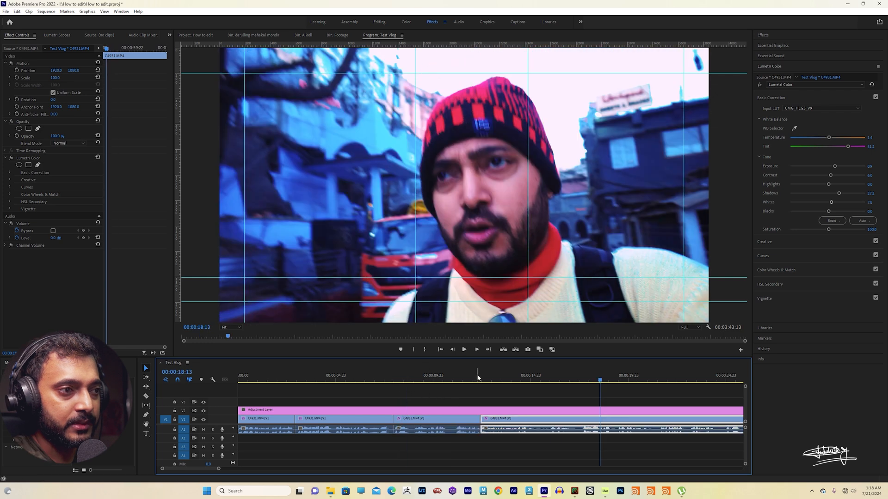
pyautogui.moveTo(480, 382); pyautogui.dragTo(492, 384)
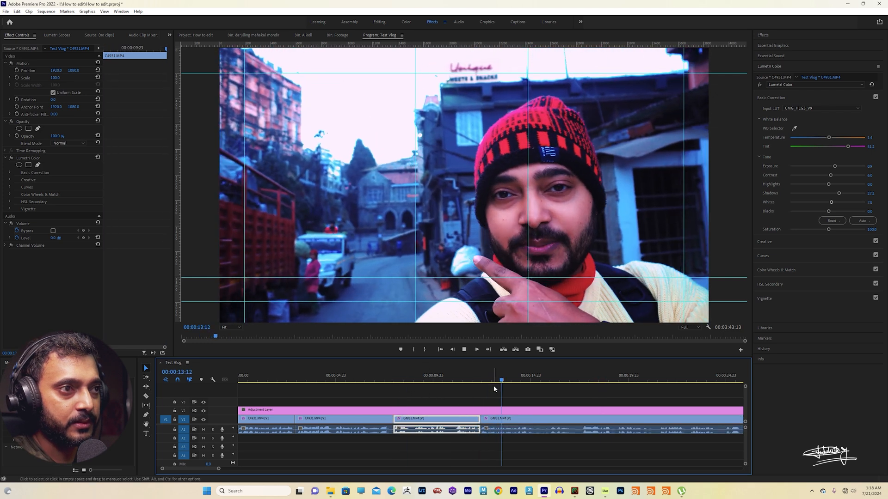
pyautogui.press('space')
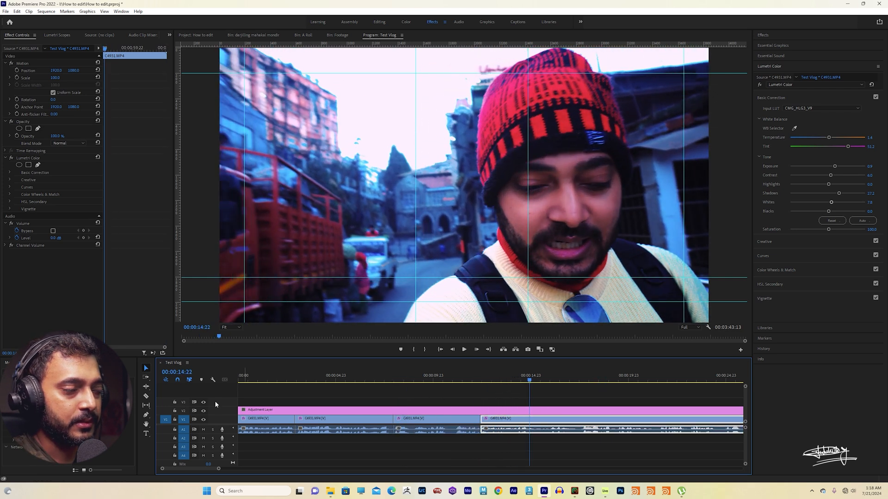
pyautogui.click(146, 396)
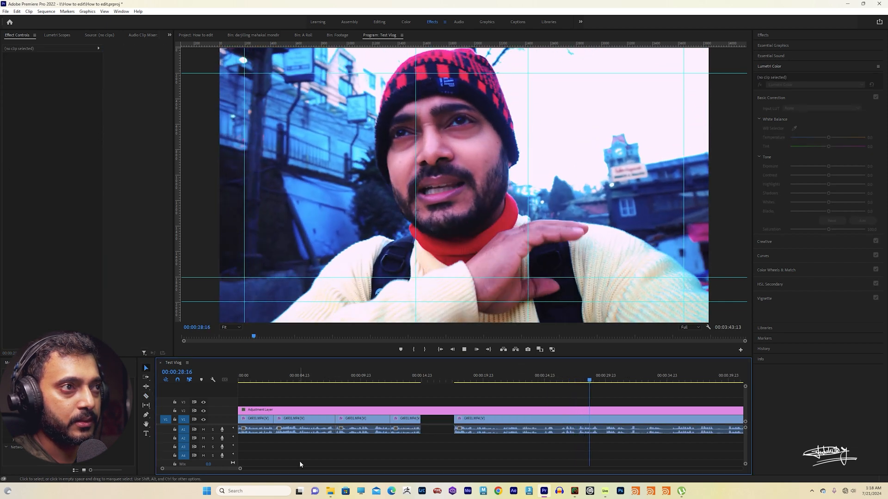
# Split C4931 at 00:00:29:07 and move the piece before it back against the clip ending at 00:00:14:22.
pyautogui.press('space')
pyautogui.click(146, 396)
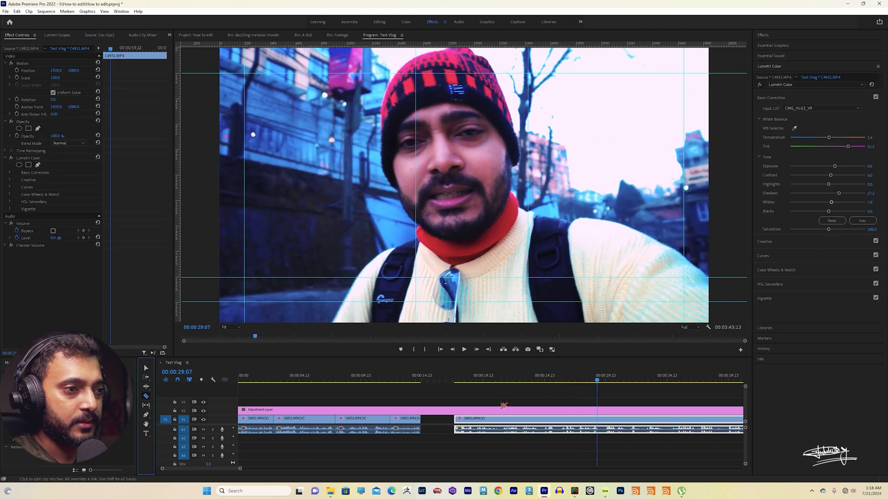
pyautogui.click(597, 433)
pyautogui.press('v')
pyautogui.moveTo(548, 426); pyautogui.dragTo(512, 425)
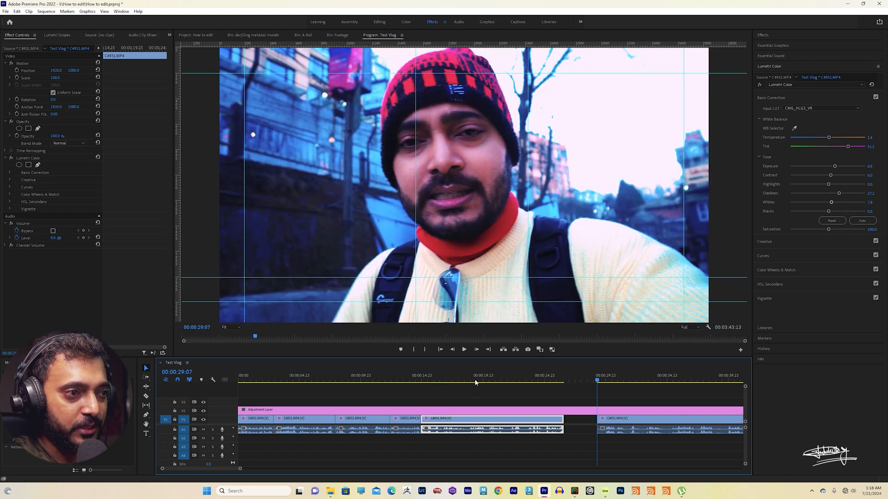
# Play the next part of C4931 and split it at 00:00:39:11.
pyautogui.press('space')
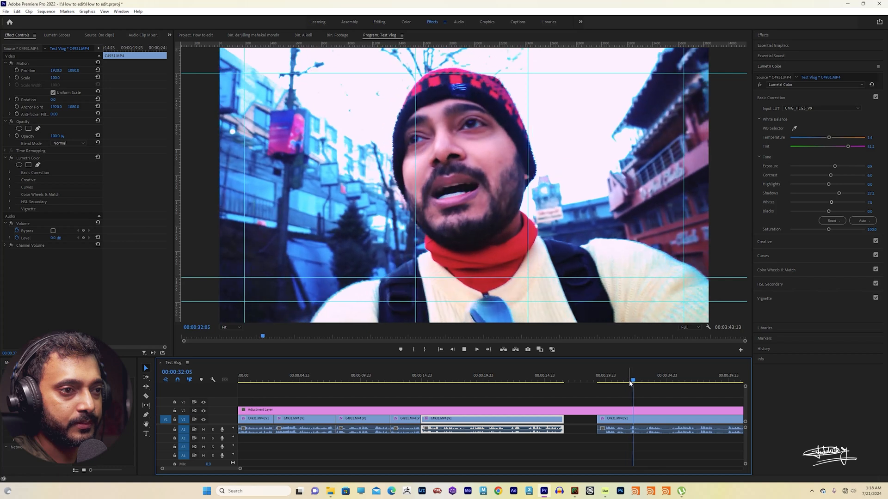
pyautogui.press('space')
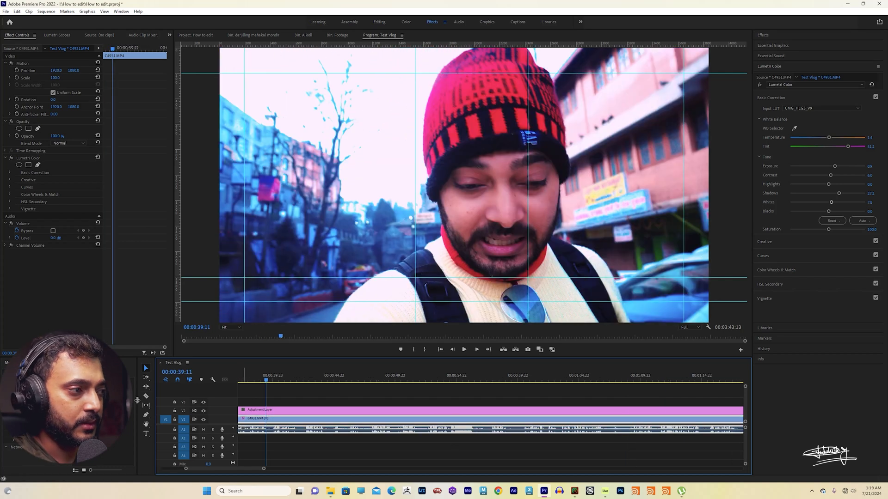
pyautogui.click(147, 396)
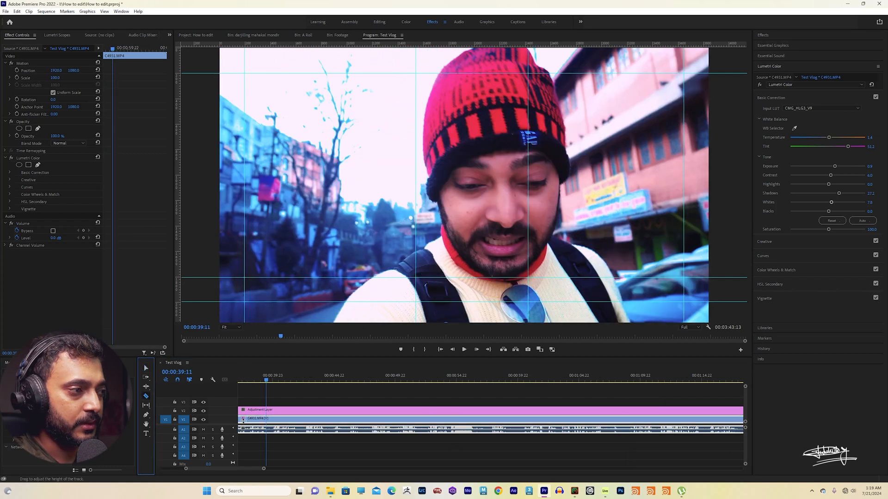
pyautogui.click(268, 431)
# Cut out the short stretch of C4931 at about 36 seconds and move the following piece back to close the gap.
pyautogui.moveTo(263, 469)
pyautogui.mouseDown()
pyautogui.moveTo(248, 471)
pyautogui.moveTo(257, 471)
pyautogui.mouseUp()
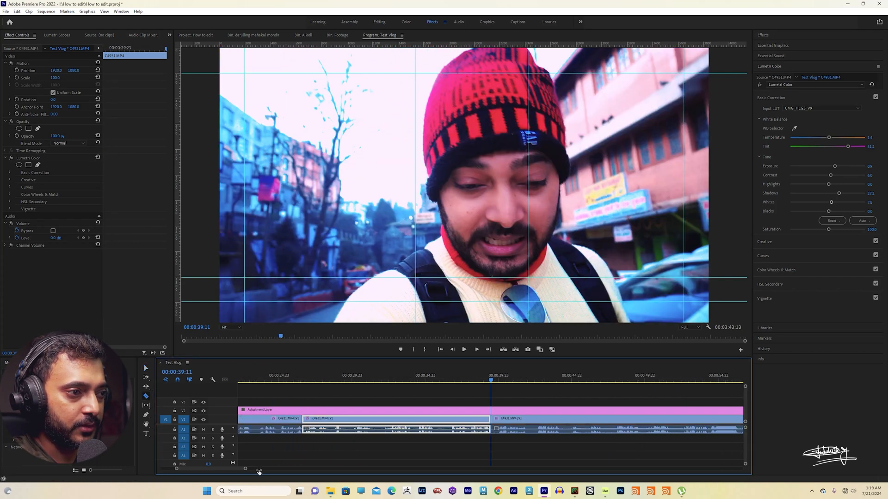
pyautogui.click(450, 431)
pyautogui.click(436, 431)
pyautogui.press('v')
pyautogui.moveTo(463, 421); pyautogui.dragTo(450, 424)
# Scrub through the cut section between about 00:00:32 and 00:00:35 to review the edits.
pyautogui.moveTo(383, 377); pyautogui.dragTo(429, 378)
pyautogui.moveTo(246, 469); pyautogui.dragTo(330, 468)
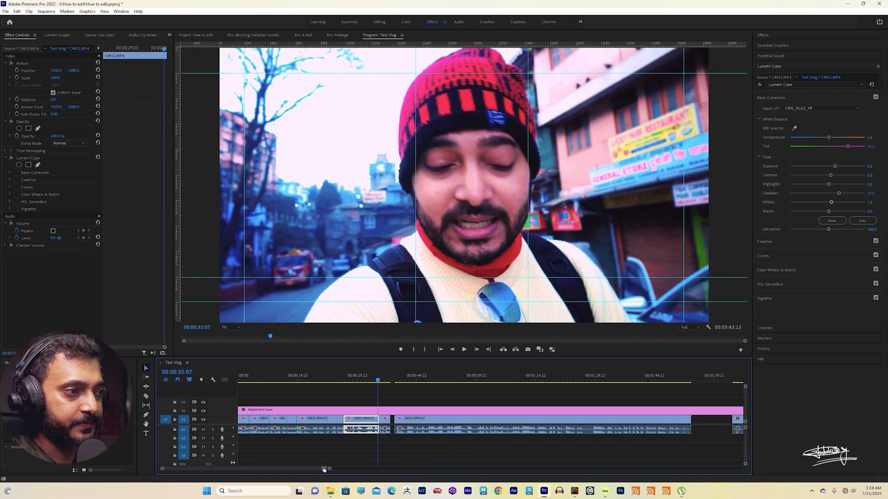
pyautogui.moveTo(379, 391)
pyautogui.mouseDown()
pyautogui.moveTo(389, 384)
pyautogui.moveTo(239, 380)
pyautogui.moveTo(392, 379)
pyautogui.moveTo(367, 379)
pyautogui.mouseUp()
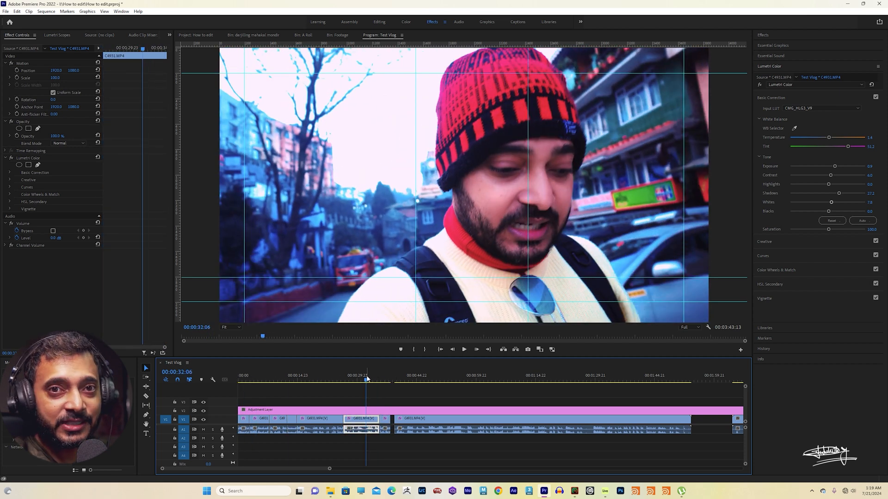
# Delete the remaining C4931 footage after 00:01:00:13.
pyautogui.moveTo(329, 470); pyautogui.dragTo(240, 471)
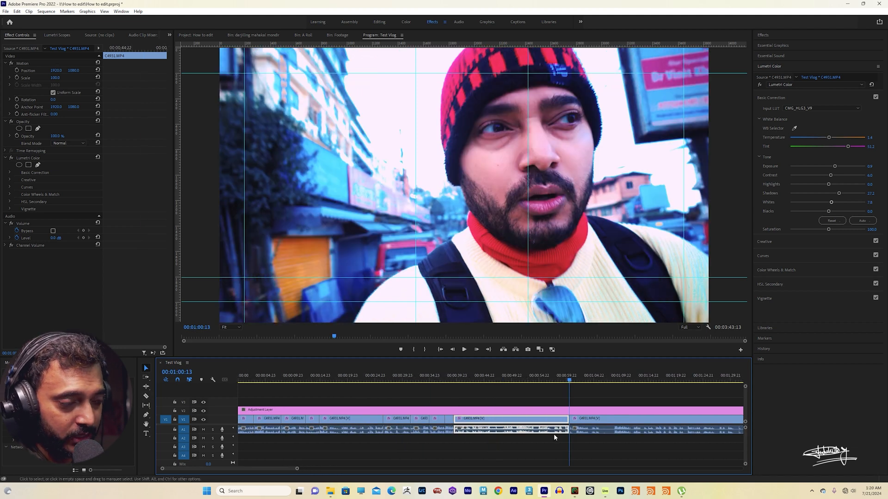
pyautogui.click(594, 424)
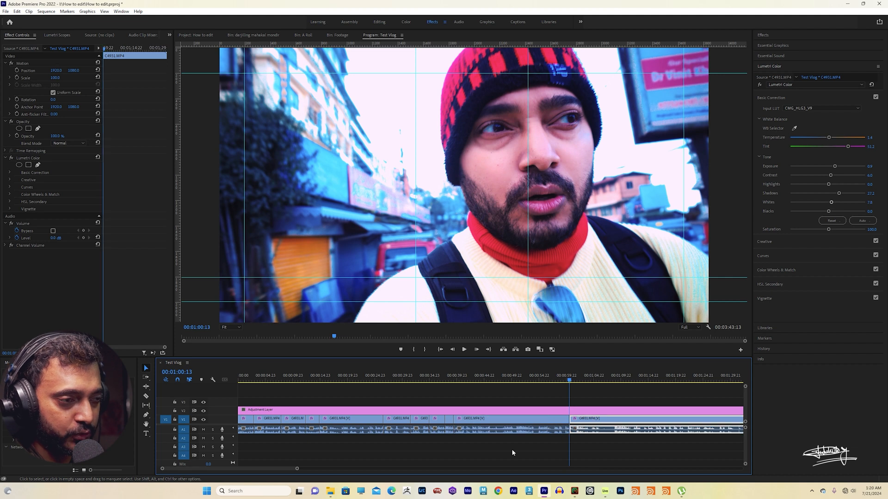
pyautogui.press('Delete')
pyautogui.moveTo(297, 469); pyautogui.dragTo(455, 468)
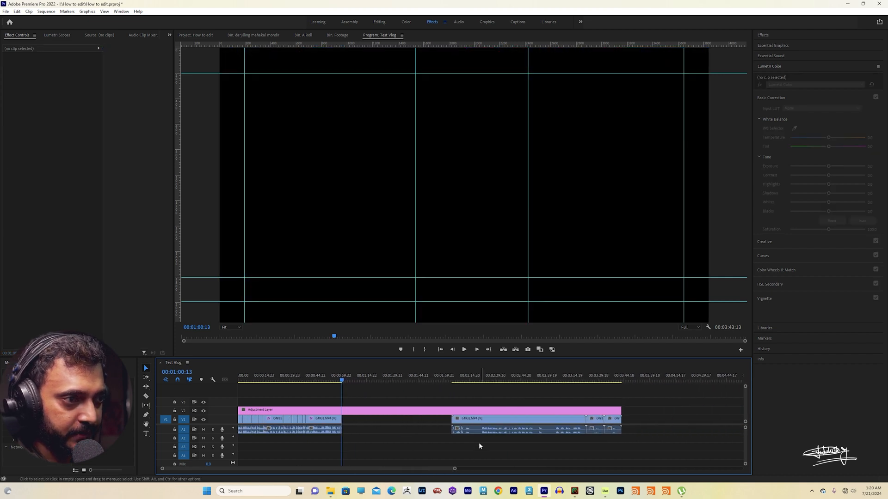
# Scrub the trimmed C4931 clips from the sequence start to 00:00:48:12 to compare their exposure.
pyautogui.moveTo(357, 419); pyautogui.dragTo(238, 432)
pyautogui.click(235, 380)
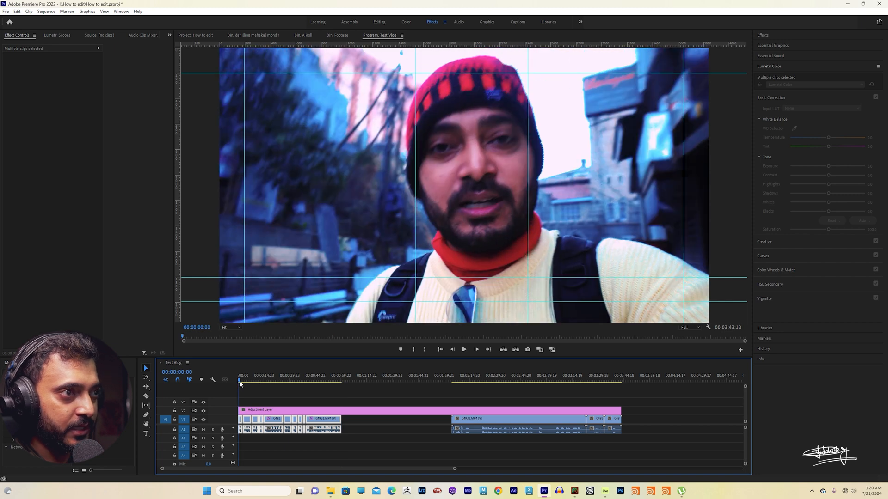
pyautogui.moveTo(234, 381); pyautogui.dragTo(321, 387)
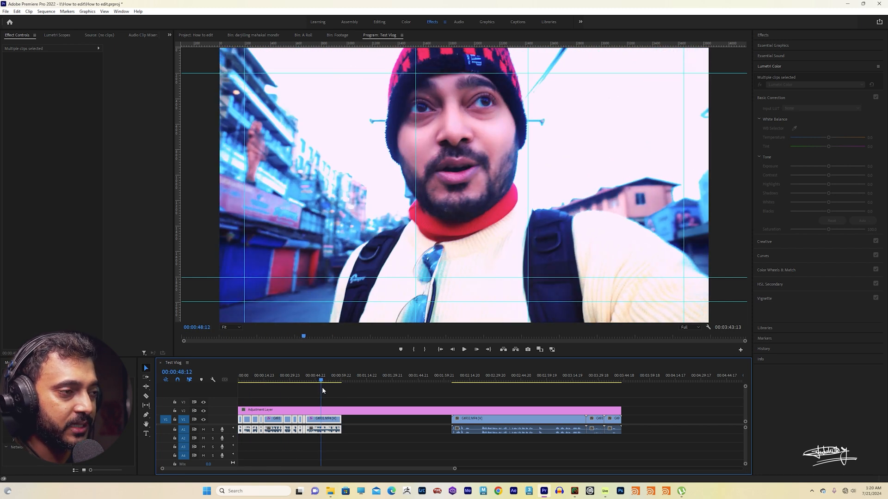
pyautogui.click(357, 426)
# Select the last C4931 clip, go to 00:00:55:06 and turn on Comparison View against the sequence's opening frame.
pyautogui.click(333, 422)
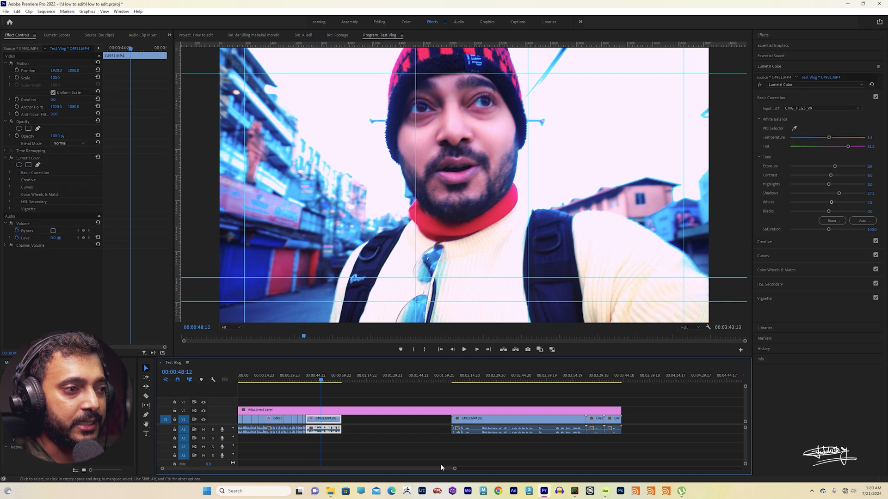
pyautogui.moveTo(454, 468); pyautogui.dragTo(397, 468)
pyautogui.moveTo(414, 379); pyautogui.dragTo(439, 380)
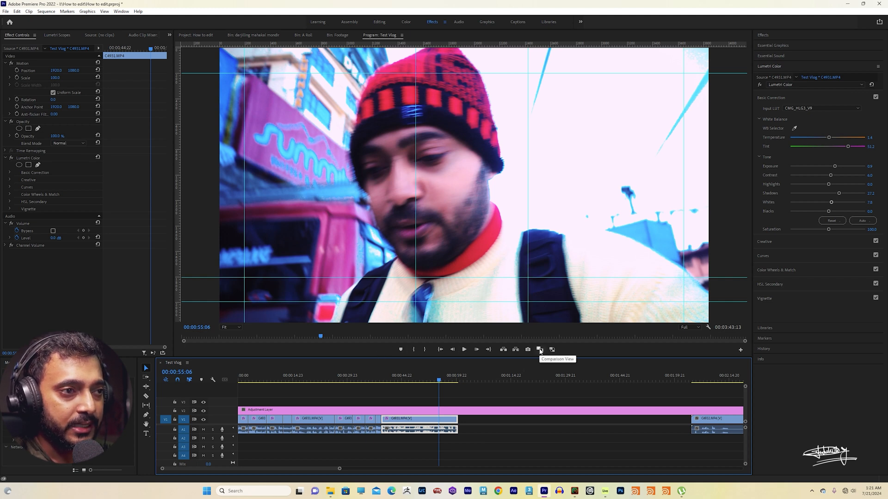
pyautogui.click(539, 350)
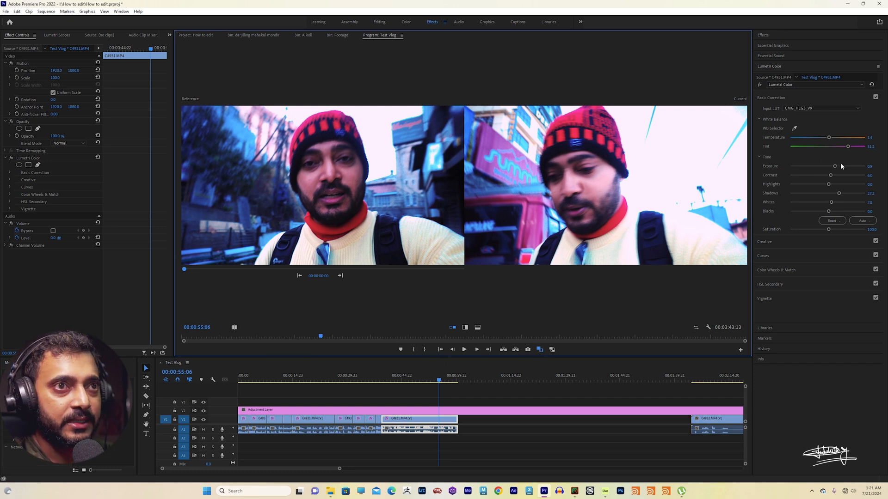
# Match the last C4931 clip to the reference frame by lowering exposure to about -0.1, reducing contrast, shadows and whites, and checking other frames.
pyautogui.moveTo(835, 167); pyautogui.dragTo(833, 167)
pyautogui.click(431, 381)
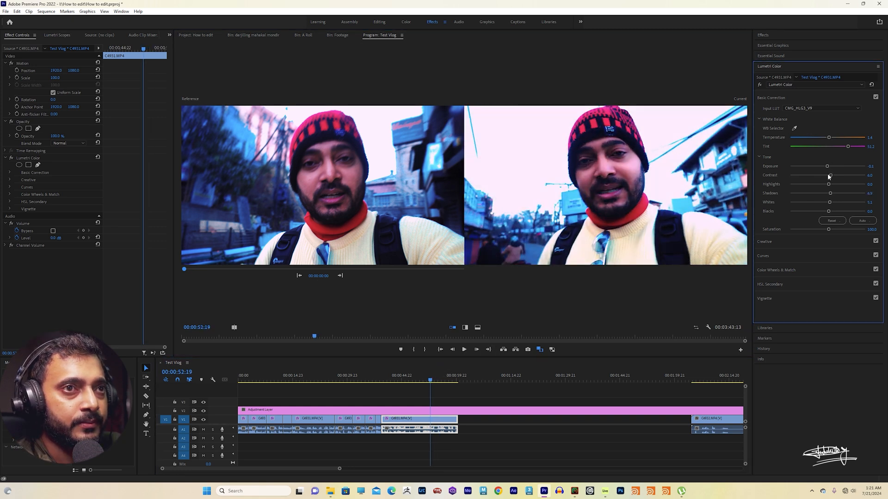
pyautogui.moveTo(410, 382)
pyautogui.mouseDown()
pyautogui.moveTo(391, 381)
pyautogui.moveTo(411, 382)
pyautogui.mouseUp()
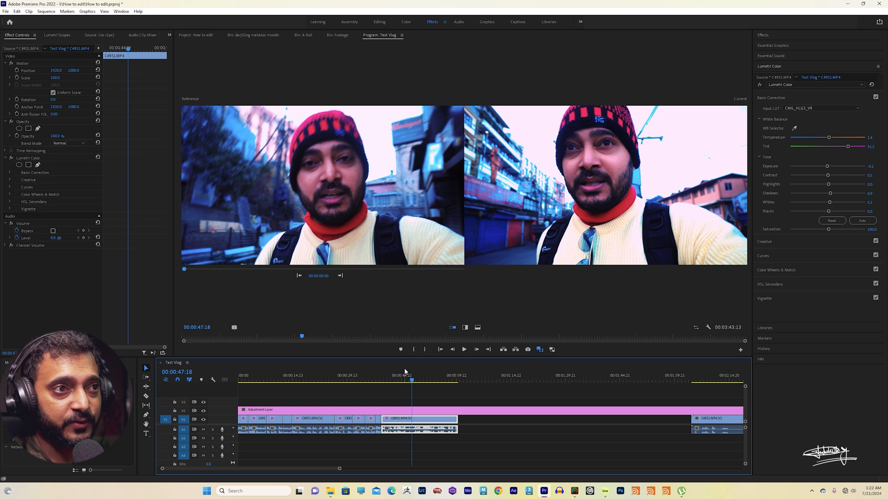
pyautogui.moveTo(394, 381)
pyautogui.mouseDown()
pyautogui.moveTo(382, 383)
pyautogui.moveTo(394, 383)
pyautogui.mouseUp()
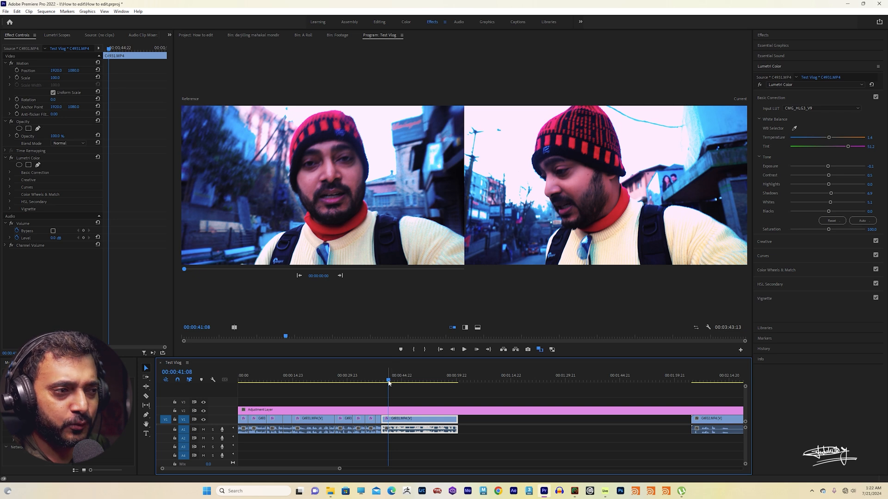
# Review the Basic Correction, Creative, Curves, Color Wheels & Match, HSL Secondary and Vignette settings of the clip at 00:00:39:04, then scrub earlier clips.
pyautogui.click(386, 379)
pyautogui.moveTo(386, 379)
pyautogui.mouseDown()
pyautogui.moveTo(370, 381)
pyautogui.moveTo(380, 379)
pyautogui.mouseUp()
pyautogui.click(763, 256)
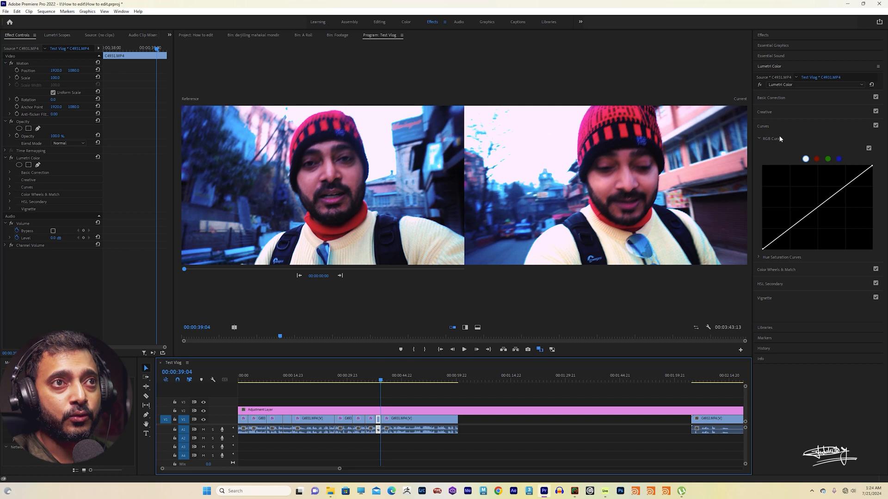
pyautogui.click(783, 99)
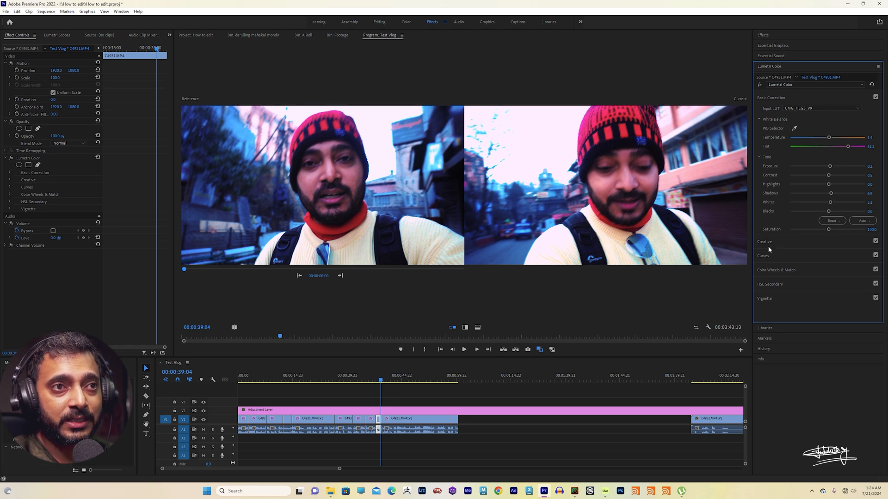
pyautogui.click(784, 243)
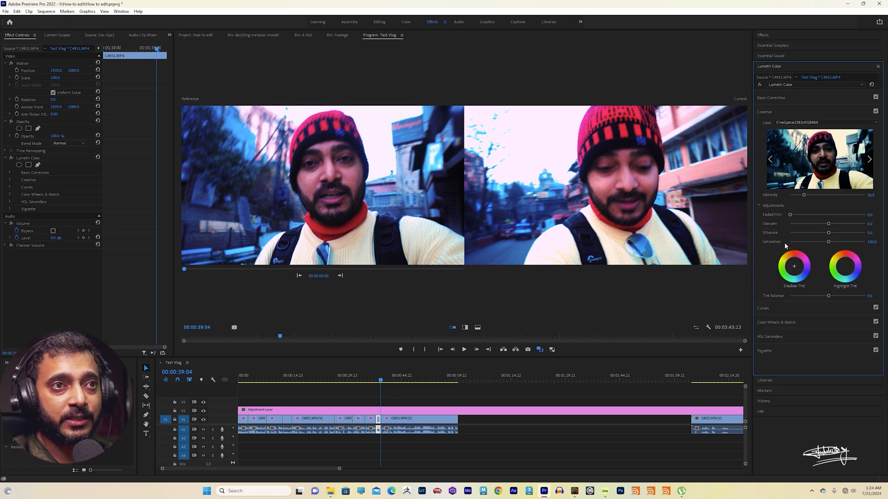
pyautogui.click(783, 310)
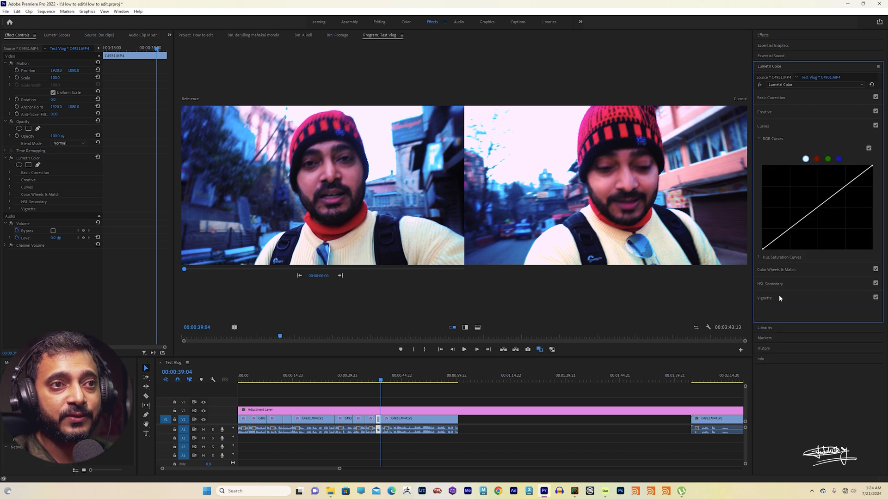
pyautogui.click(802, 270)
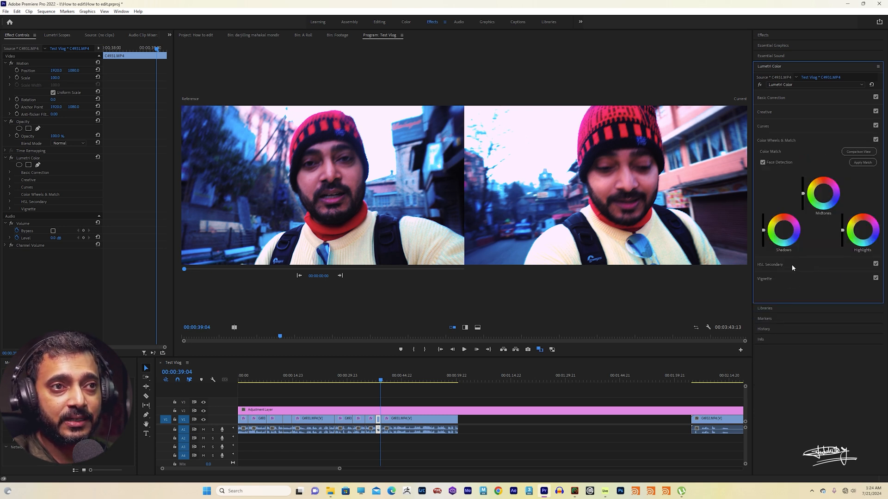
pyautogui.click(792, 264)
pyautogui.click(774, 437)
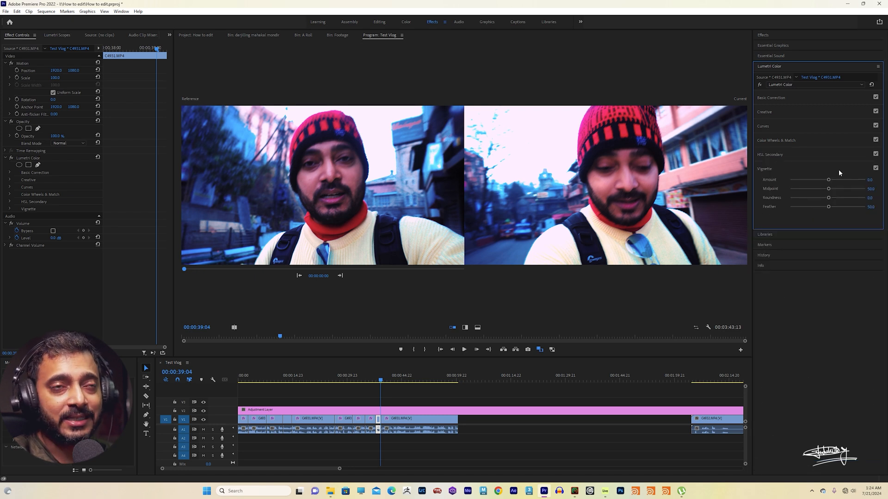
pyautogui.click(786, 99)
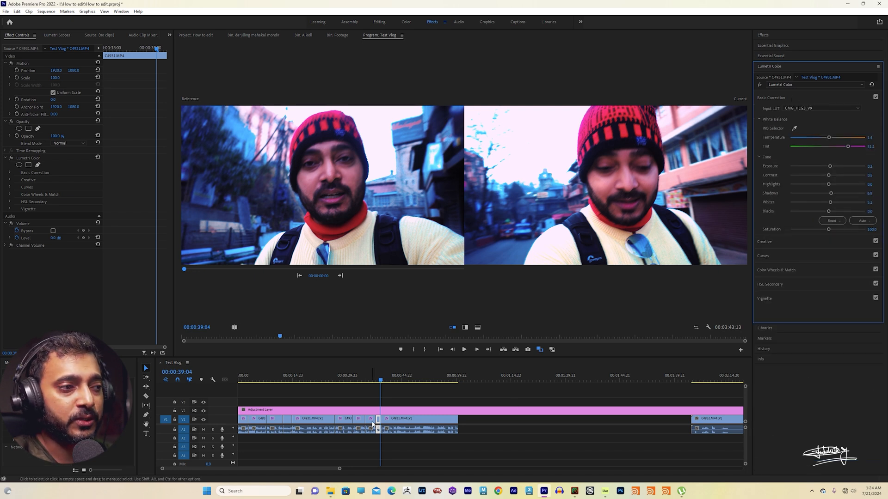
pyautogui.moveTo(333, 383); pyautogui.dragTo(352, 382)
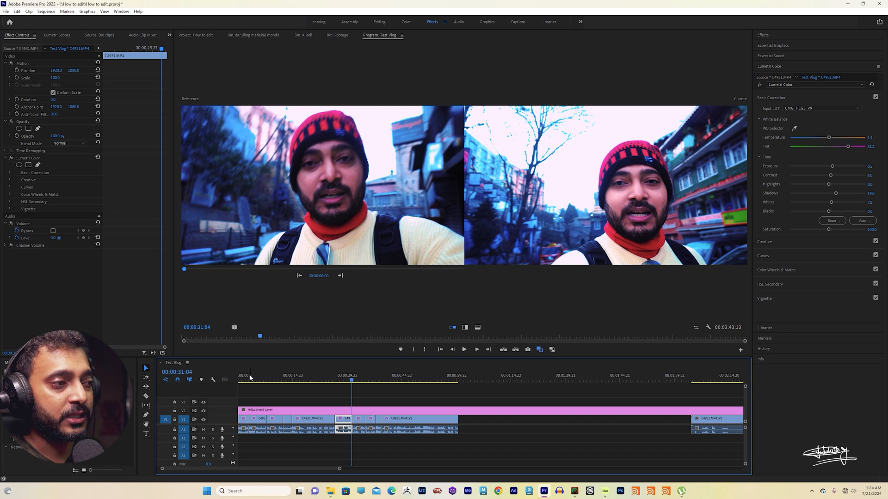
# Apply the Warp Stabilizer effect to the first C4931 clip and switch off Comparison View.
pyautogui.click(242, 380)
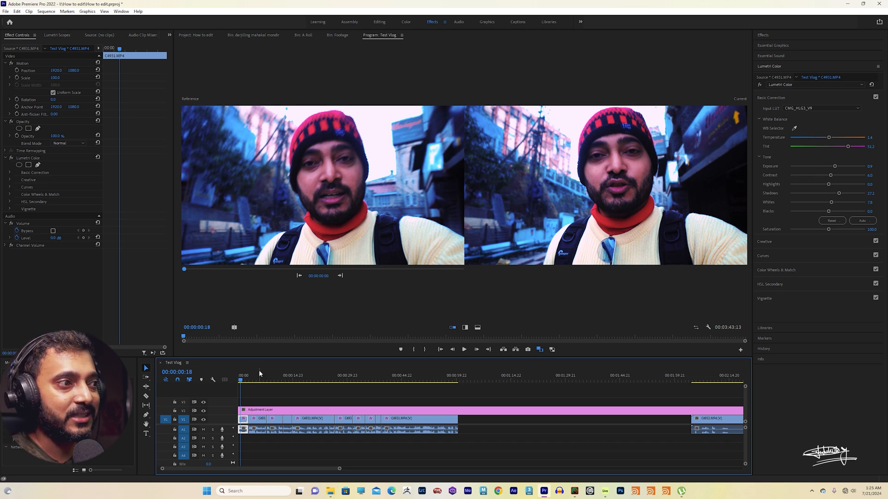
pyautogui.moveTo(341, 469); pyautogui.dragTo(295, 469)
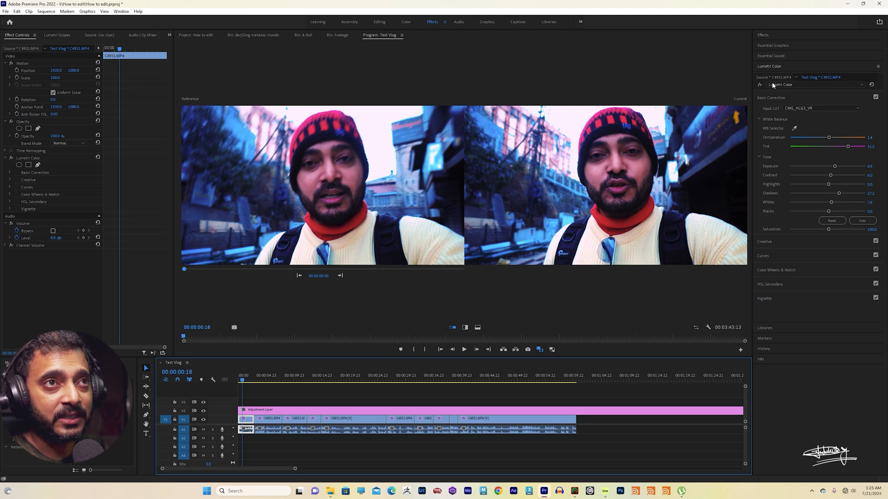
pyautogui.click(767, 37)
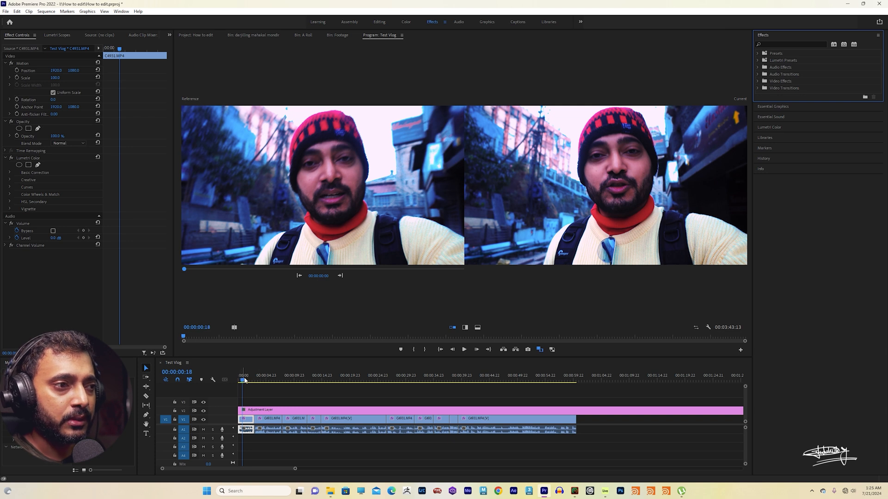
pyautogui.click(786, 44)
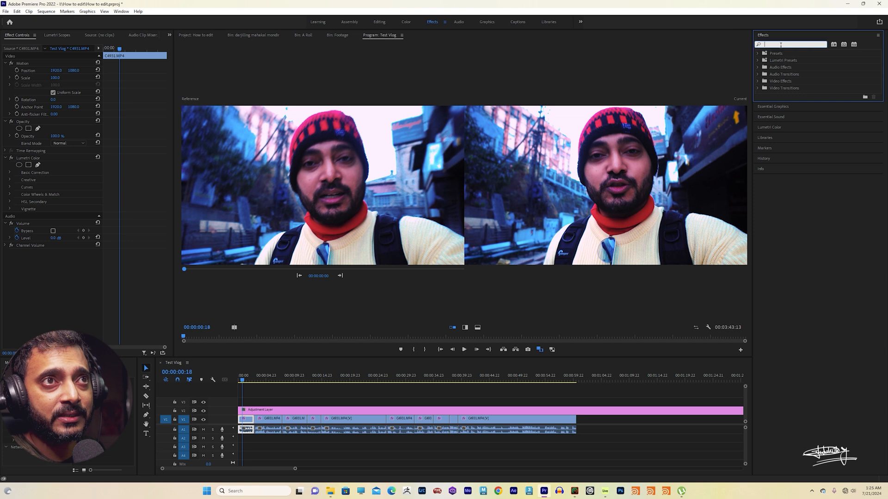
pyautogui.write('warp')
pyautogui.moveTo(767, 116); pyautogui.dragTo(249, 425)
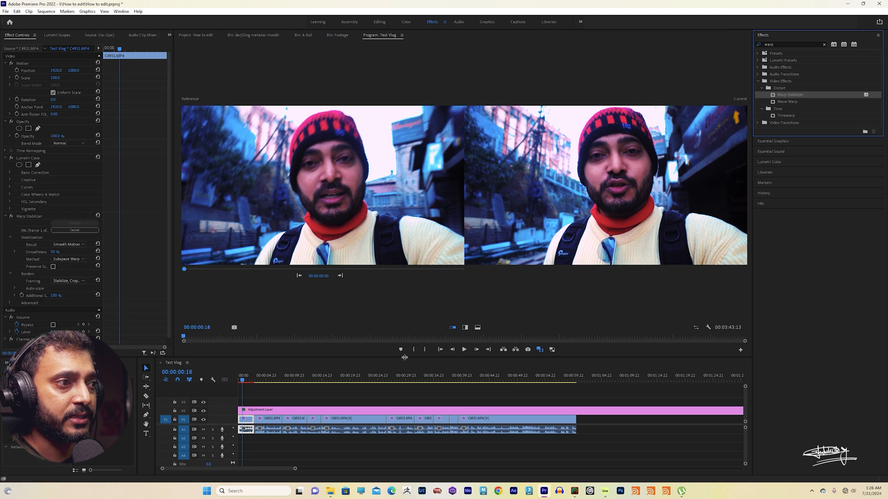
pyautogui.click(539, 350)
pyautogui.click(539, 350)
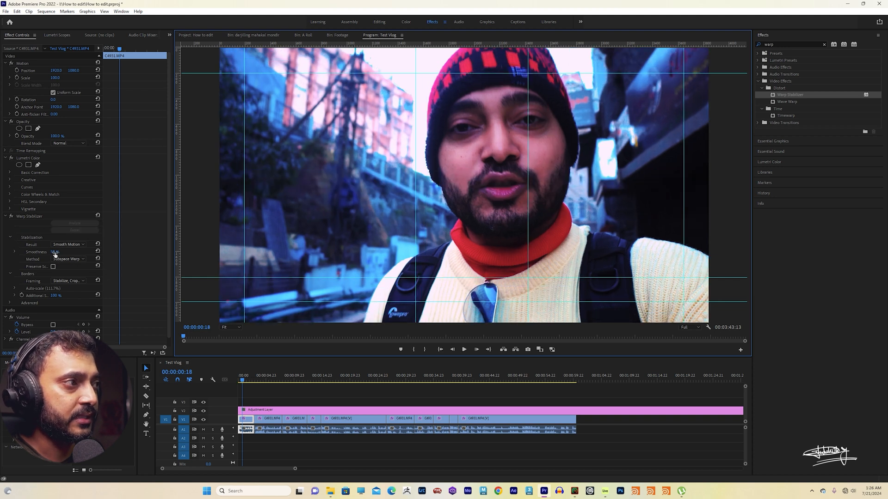
# Toggle Warp Stabilizer off and on for the first clip and play it from the start to check the stabilization.
pyautogui.click(11, 217)
pyautogui.click(11, 217)
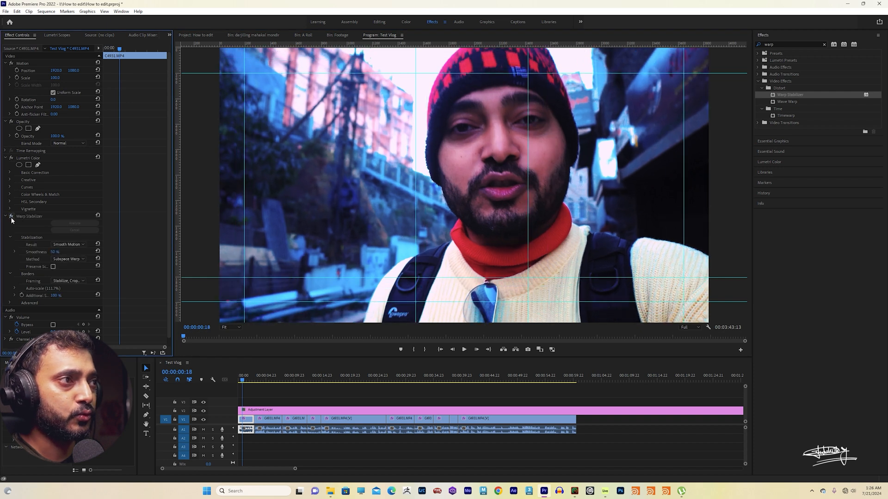
pyautogui.moveTo(244, 383); pyautogui.dragTo(237, 381)
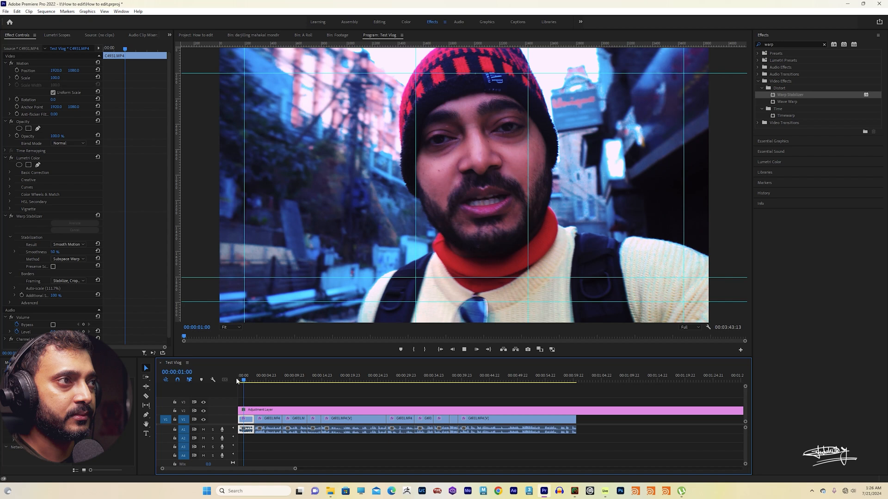
pyautogui.press('space')
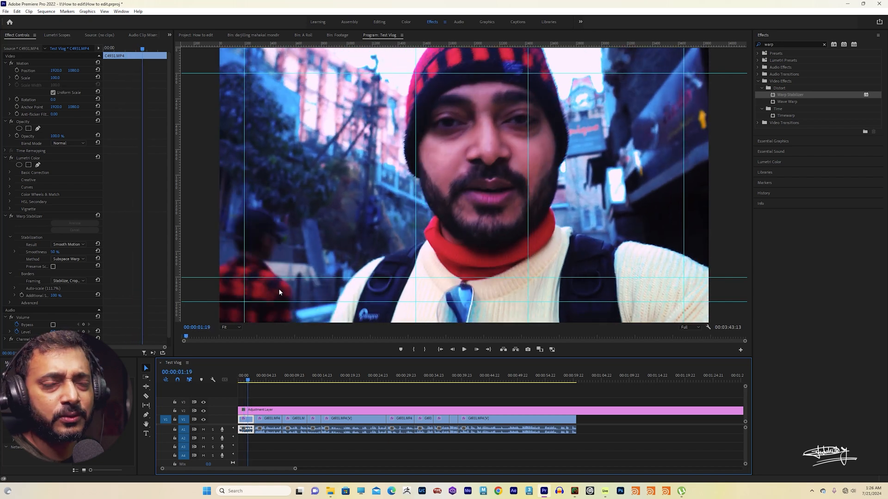
# Try a Warp Stabilizer smoothness of 10% on the first clip and play it from the start.
pyautogui.click(55, 252)
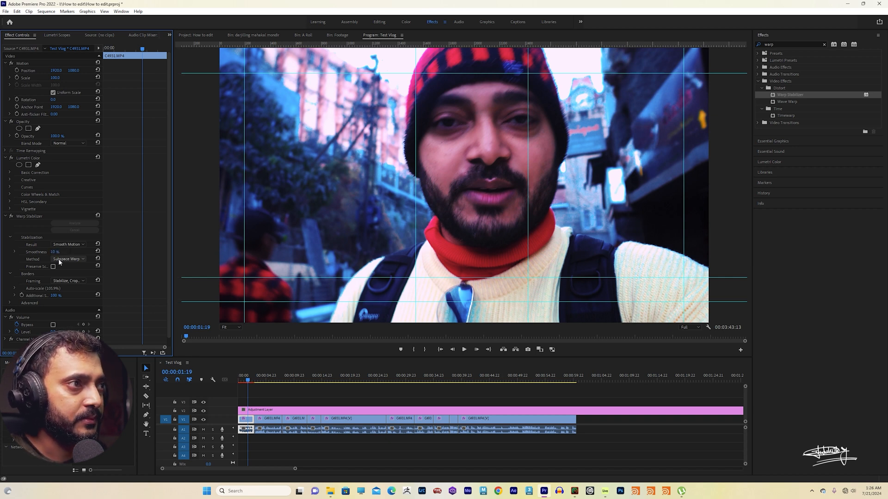
pyautogui.click(239, 380)
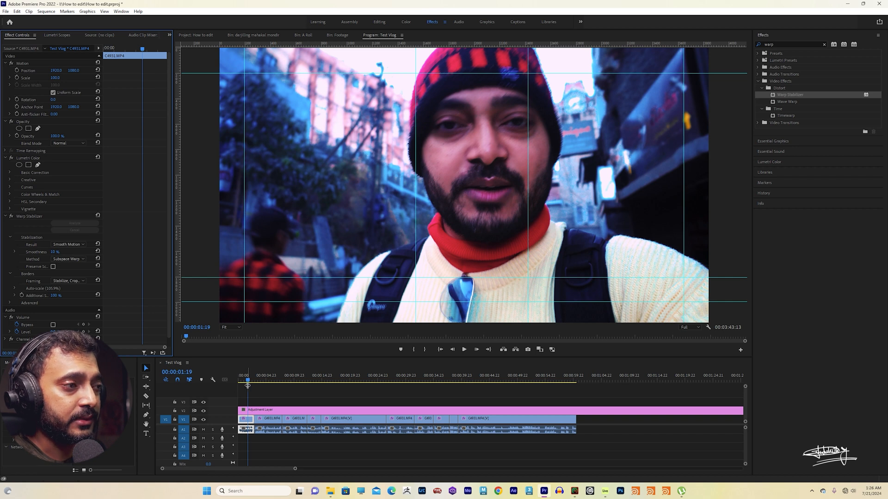
pyautogui.press('space')
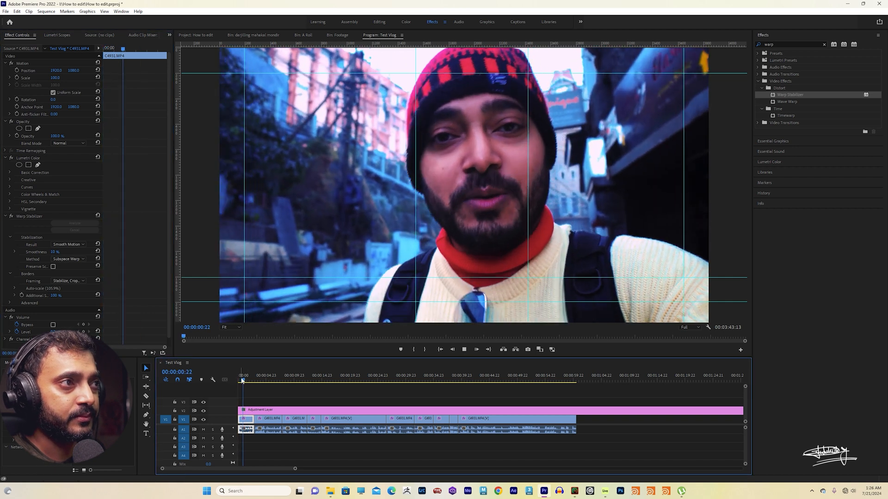
pyautogui.press('space')
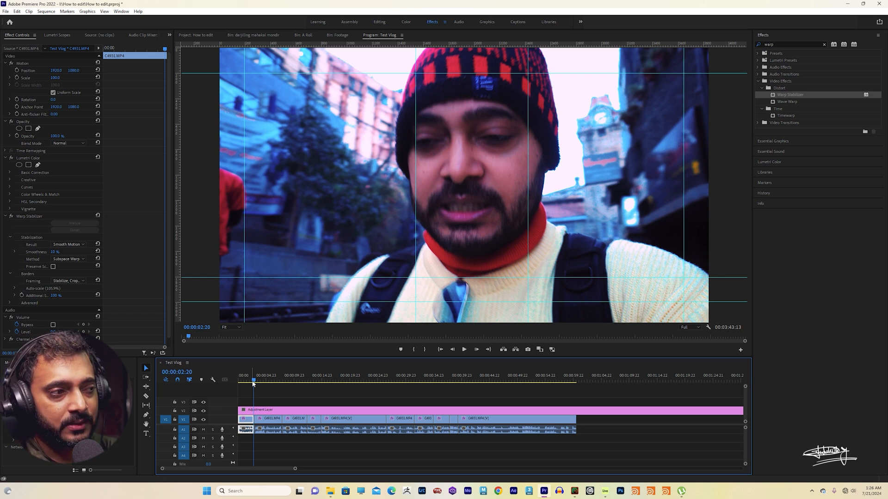
# Try a Warp Stabilizer smoothness of 100% on the first clip and play it from the start.
pyautogui.click(57, 251)
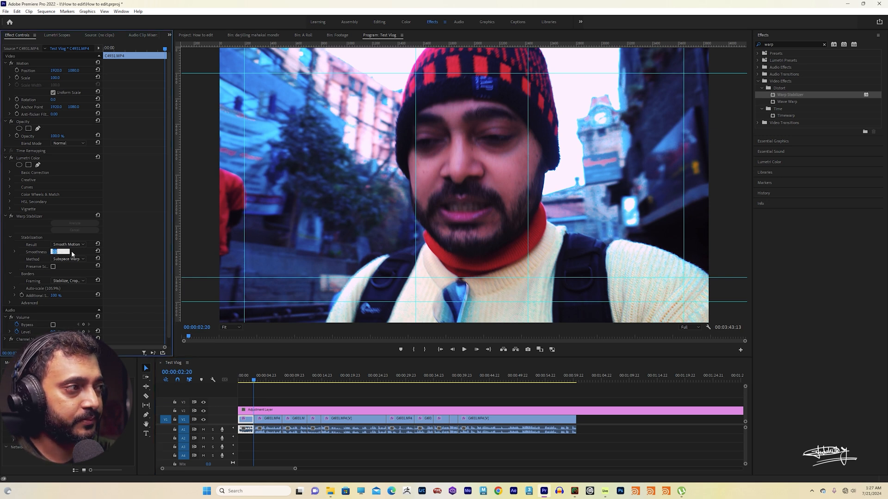
pyautogui.press('Return')
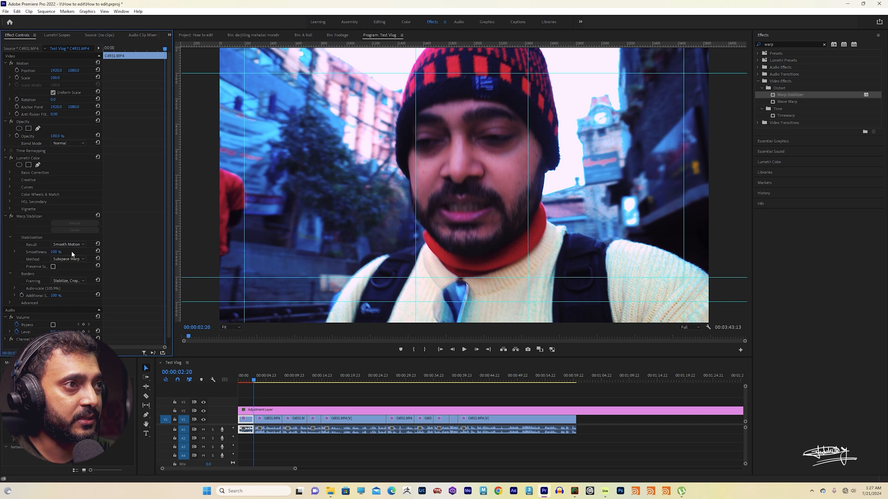
pyautogui.click(224, 396)
pyautogui.press('Home')
pyautogui.click(464, 350)
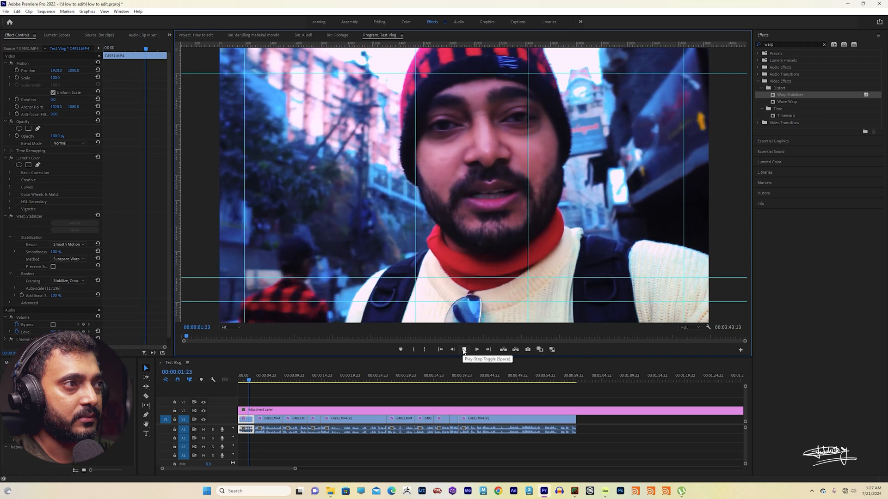
pyautogui.click(464, 349)
# Set the first clip's Warp Stabilizer smoothness to 5% and play it from the start.
pyautogui.click(59, 251)
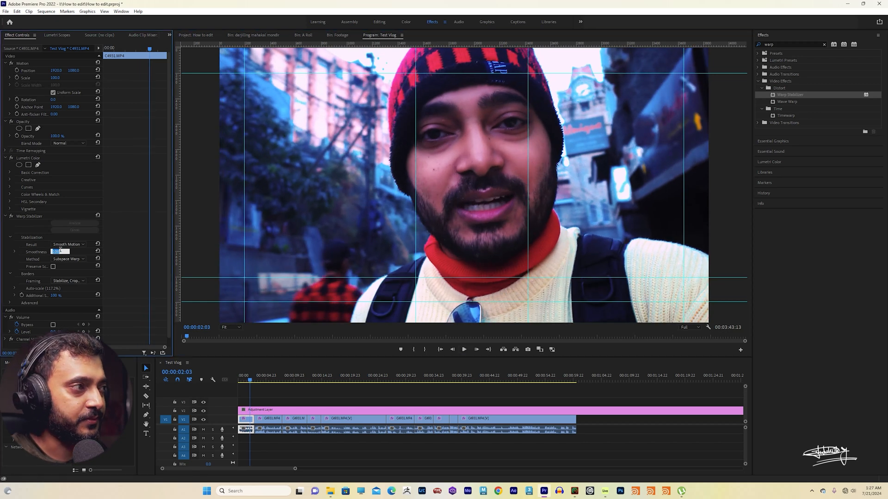
pyautogui.write('5')
pyautogui.press('Return')
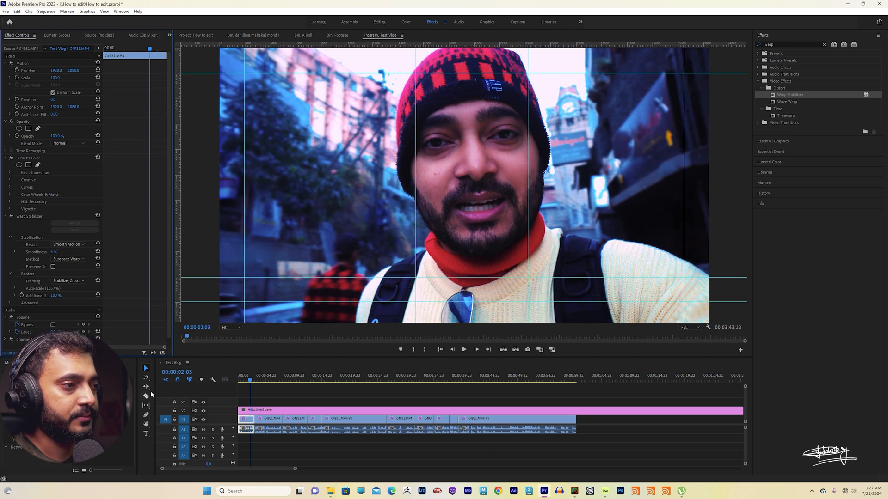
pyautogui.click(236, 379)
pyautogui.press('space')
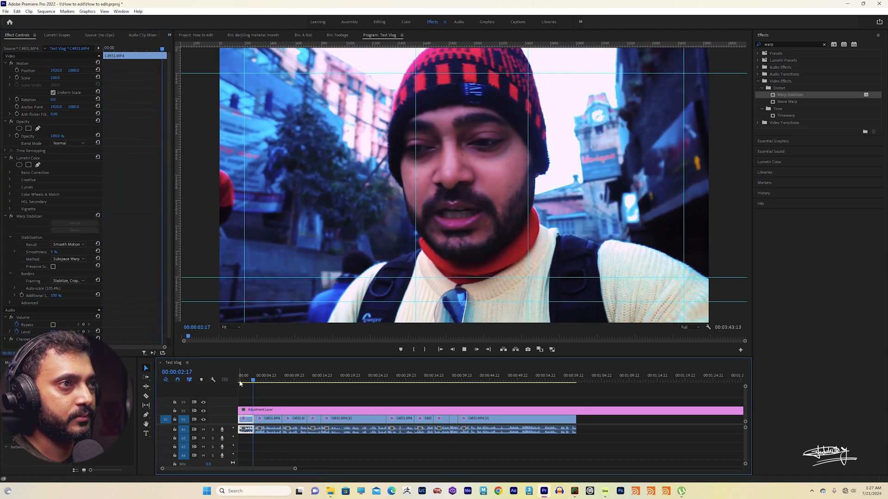
pyautogui.press('space')
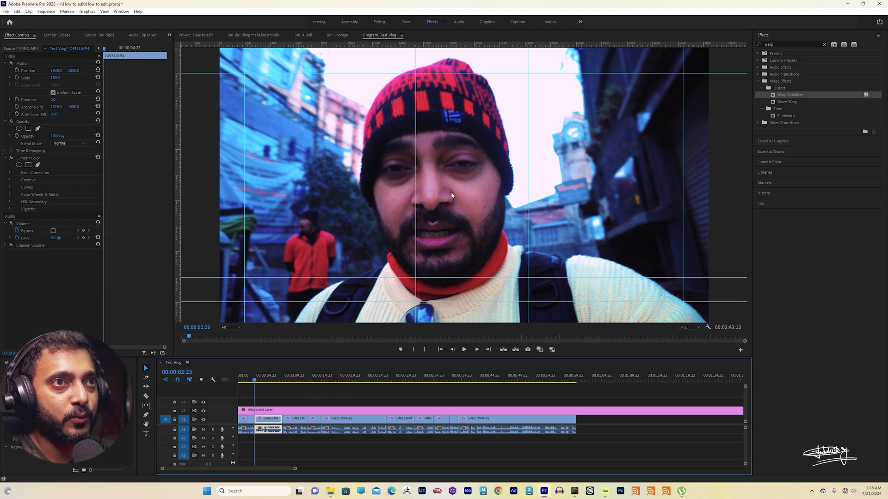
# Add Warp Stabilizer with 5% smoothness to the second C4931 clip and apply Warp Stabilizer to the third clip.
pyautogui.click(75, 223)
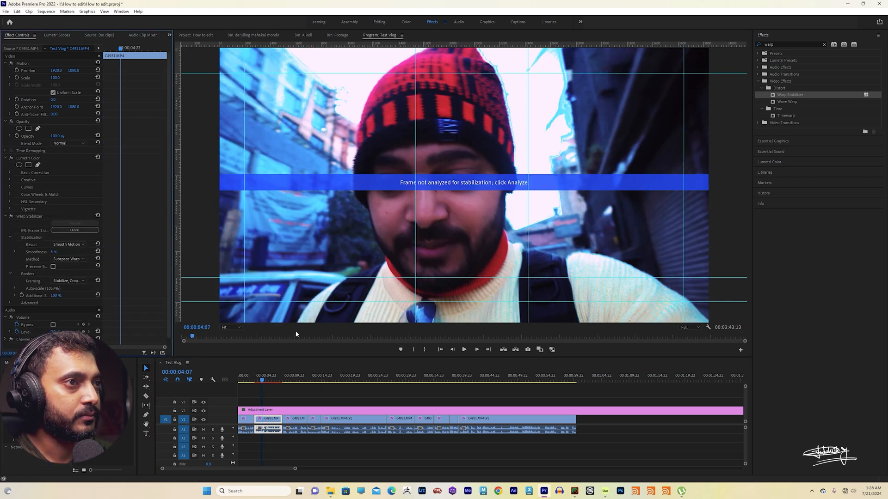
pyautogui.click(285, 378)
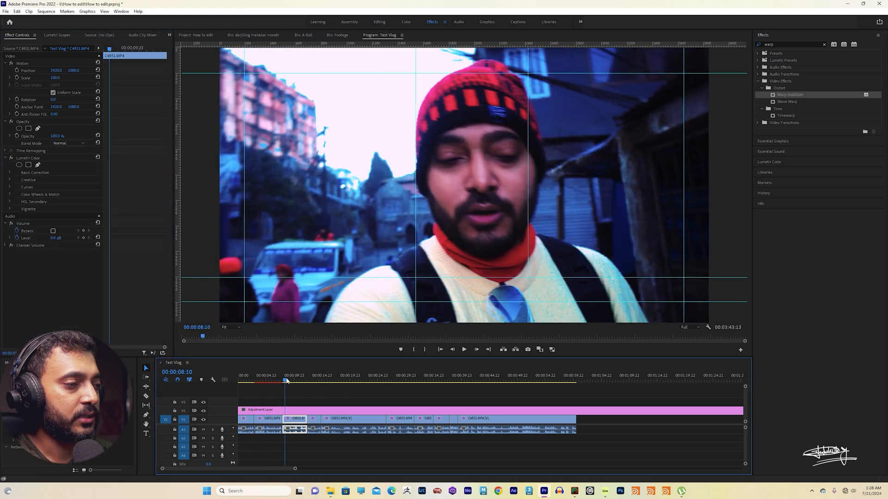
pyautogui.moveTo(790, 95); pyautogui.dragTo(296, 421)
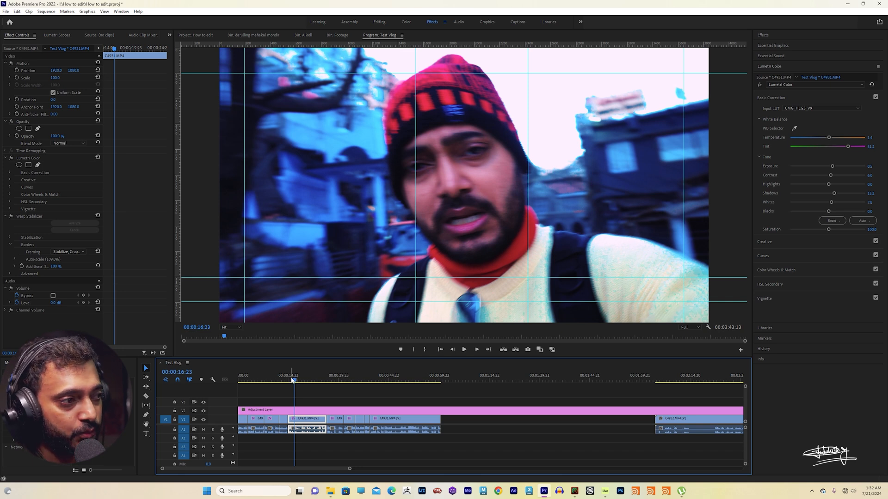
# Play the second C4931 clip from 00:00:03:12 to check its stabilization.
pyautogui.click(251, 380)
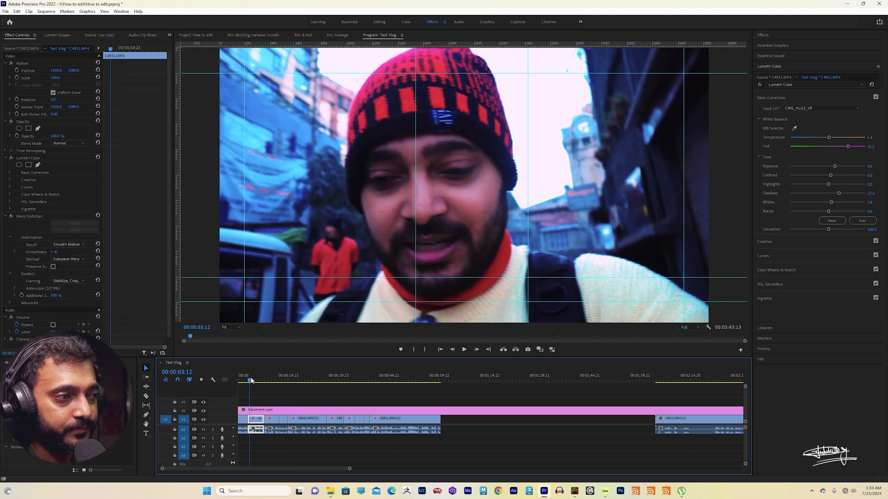
pyautogui.press('space')
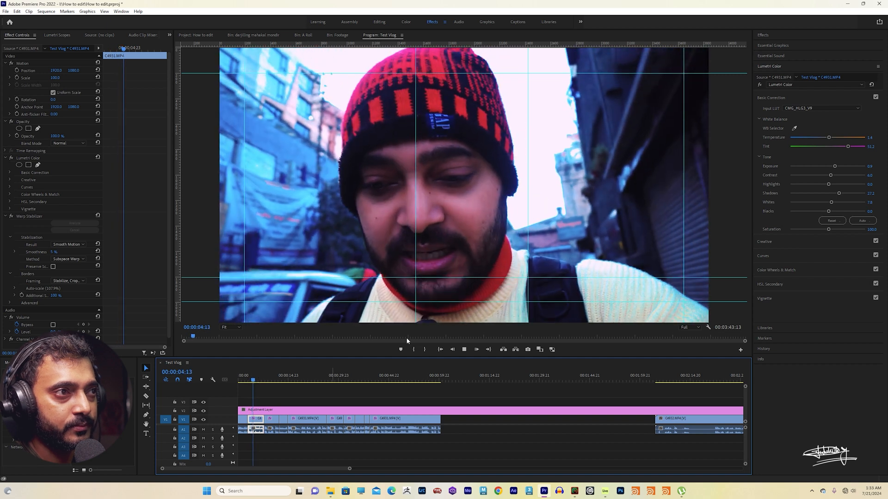
pyautogui.press('space')
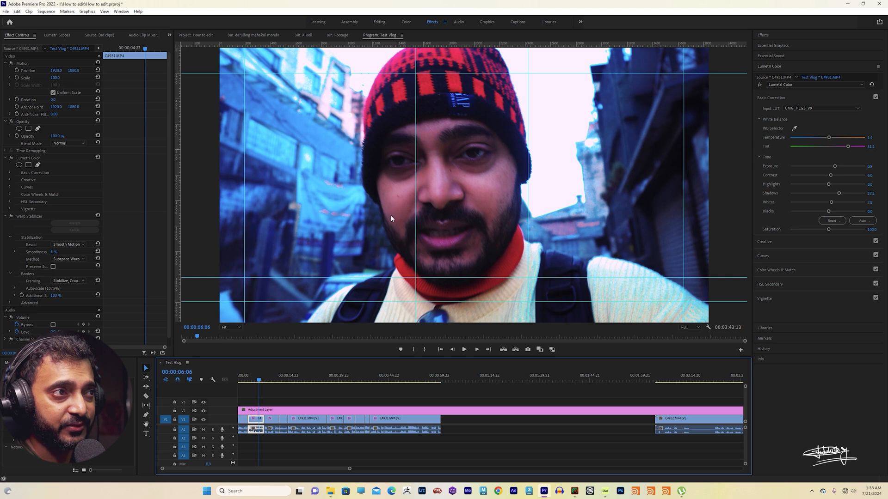
pyautogui.press('space')
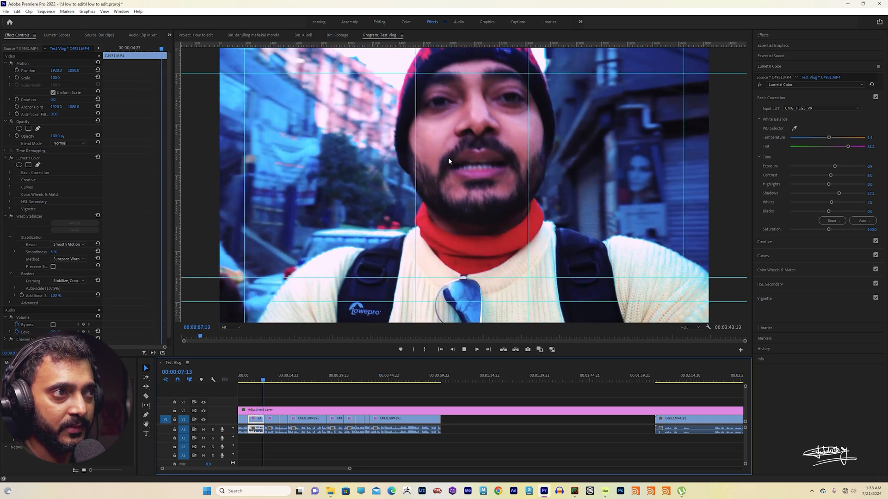
# Play the last C4931 clip from 00:00:39:05 to check its stabilization, and stop at about 00:00:45:17.
pyautogui.click(368, 380)
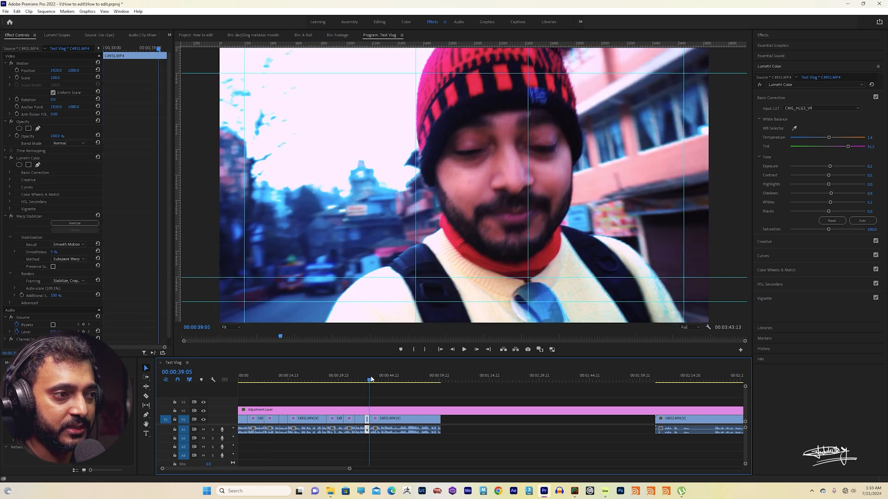
pyautogui.press('space')
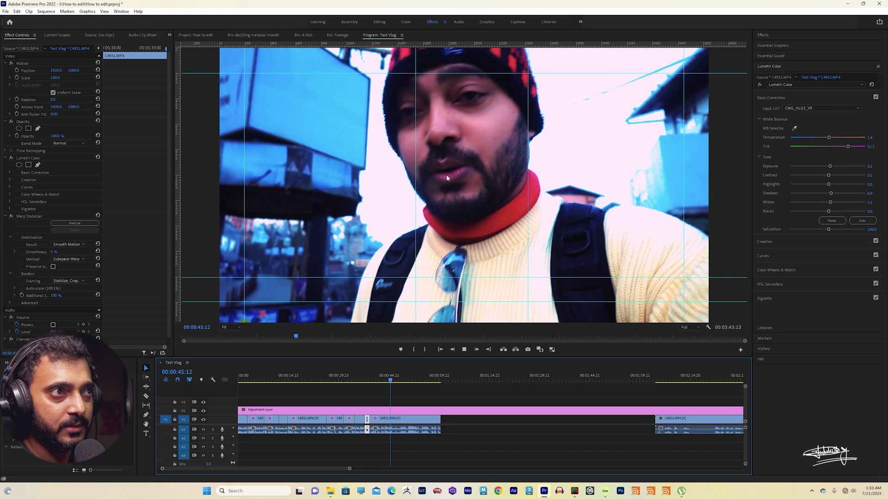
pyautogui.press('space')
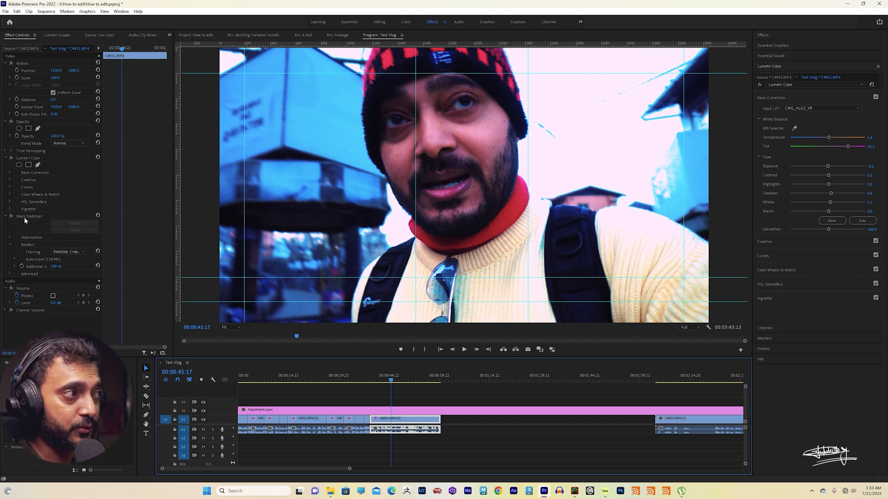
# Delete the duplicate C4931 clip, remove Warp Stabilizer from the original C4931 clips and return to the start of the sequence.
pyautogui.click(479, 422)
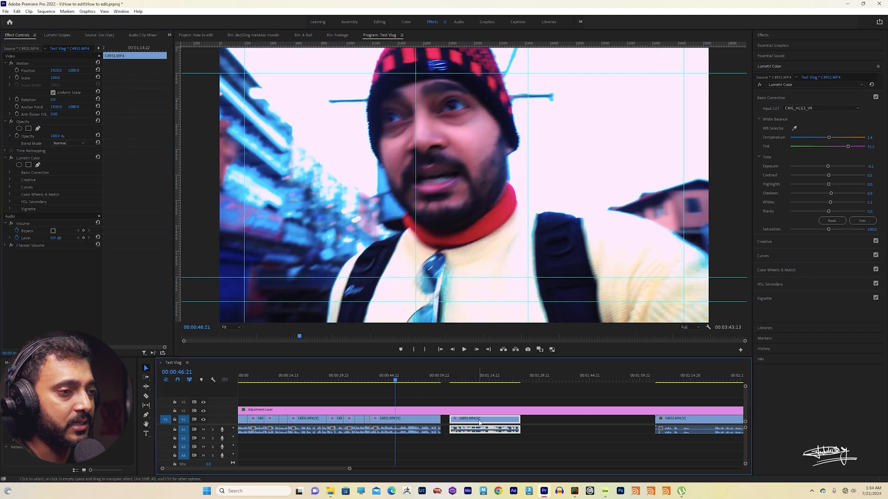
pyautogui.click(439, 423)
pyautogui.press('Delete')
pyautogui.click(438, 421)
pyautogui.click(20, 216)
pyautogui.press('Delete')
pyautogui.press('Home')
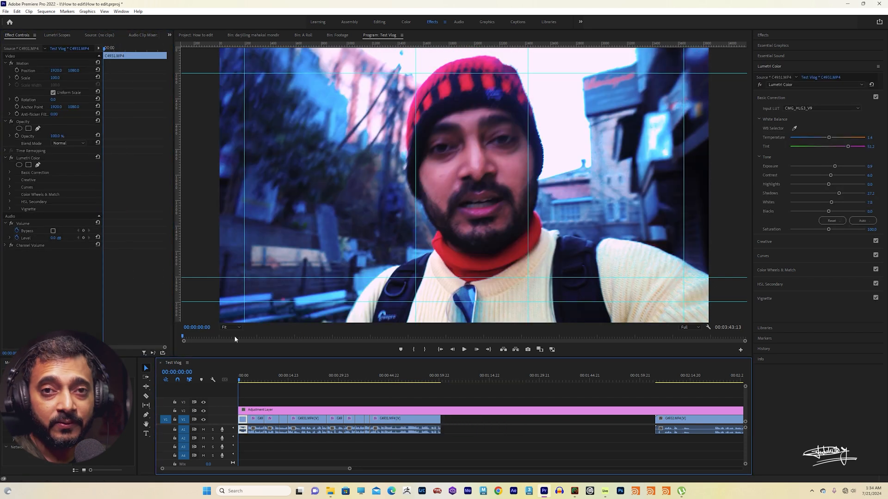
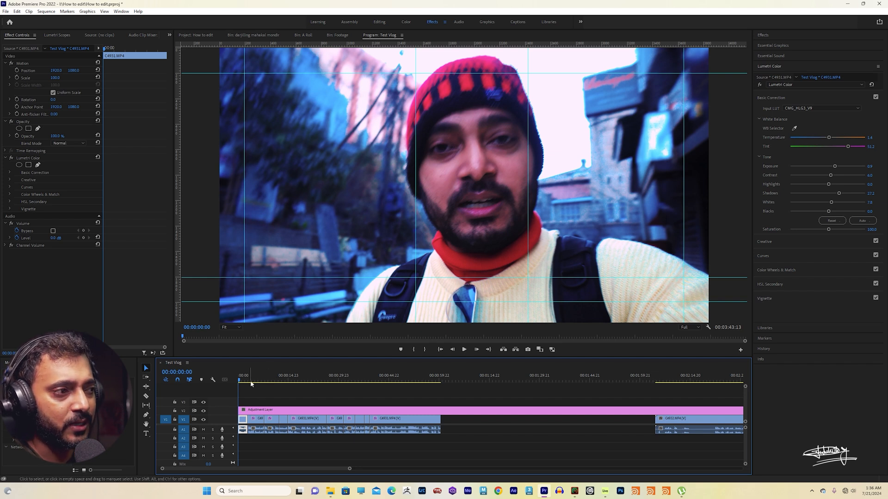
# Move the C4932 footage directly after the last C4931 clip and scrub across the join.
pyautogui.click(373, 380)
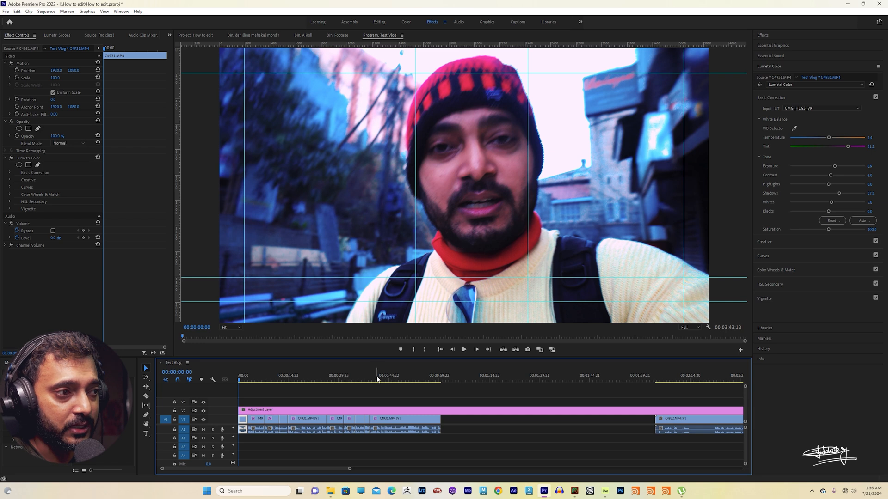
pyautogui.click(244, 380)
pyautogui.moveTo(670, 422); pyautogui.dragTo(457, 422)
pyautogui.click(445, 378)
pyautogui.moveTo(446, 376); pyautogui.dragTo(477, 390)
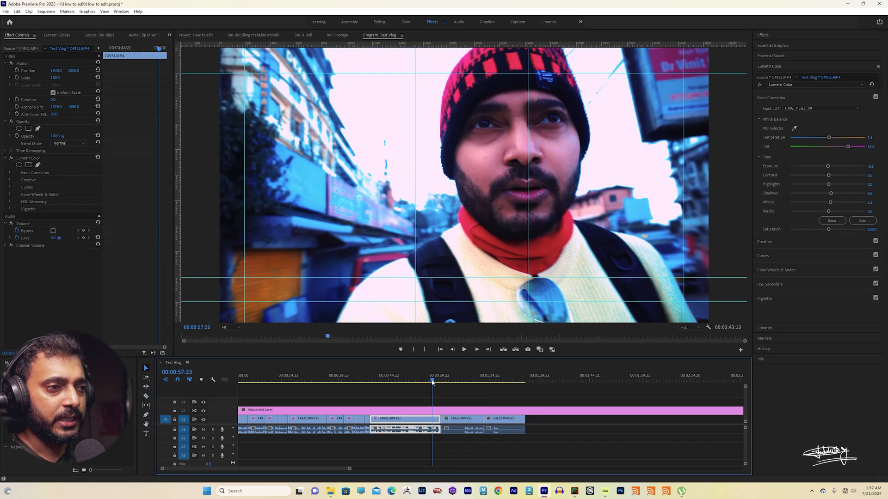
# Load CMG_HLG3_V9.cube as the Lumetri input LUT on the first C4932 clip.
pyautogui.moveTo(432, 382); pyautogui.dragTo(463, 380)
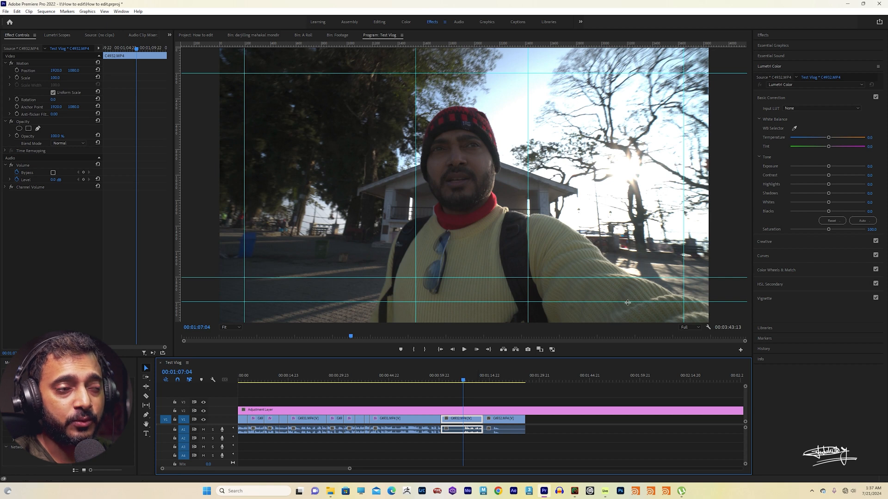
pyautogui.click(829, 108)
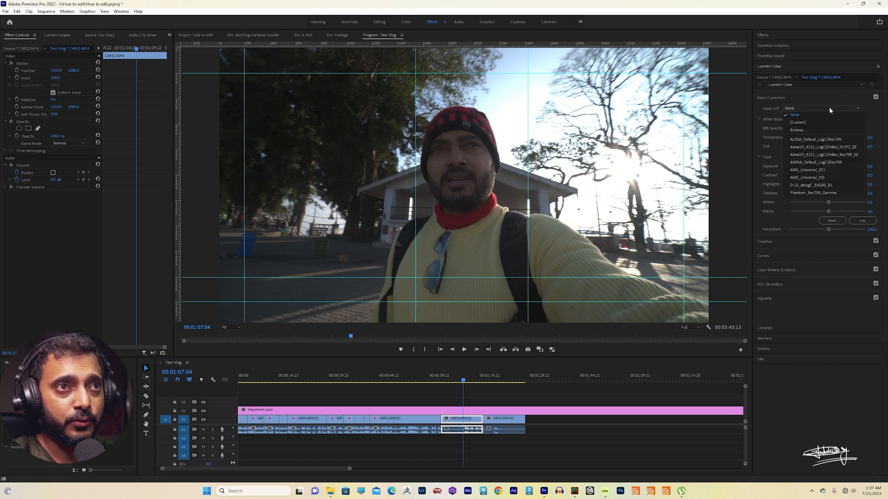
pyautogui.click(812, 131)
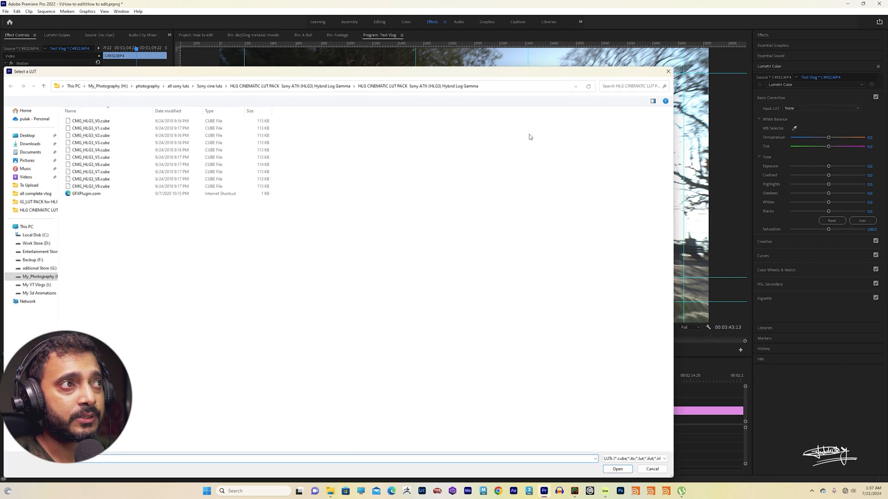
pyautogui.click(109, 186)
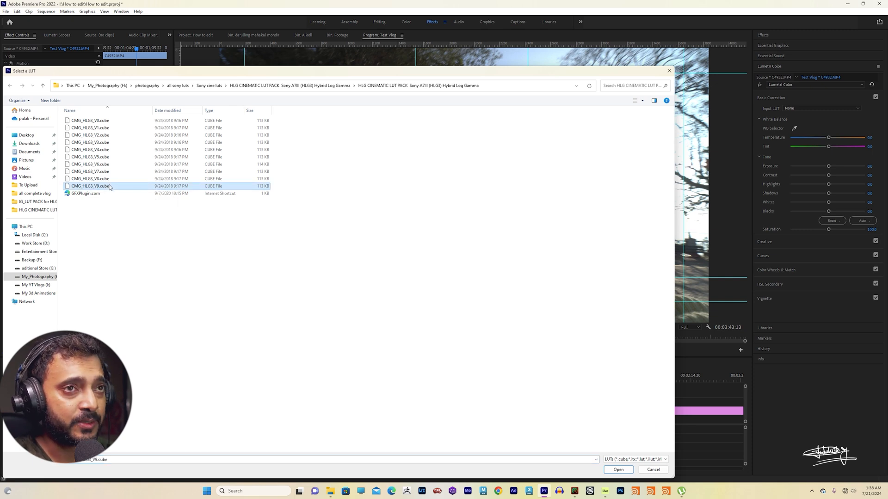
pyautogui.doubleClick(110, 186)
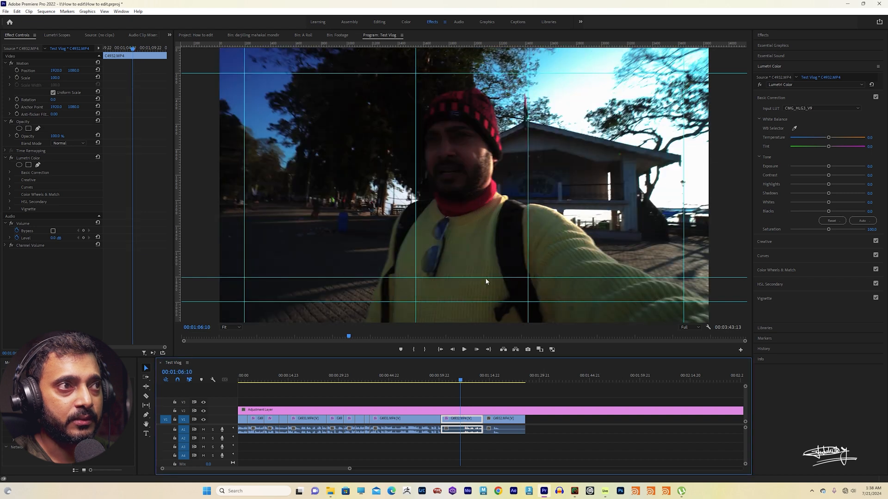
# Load CMG_HLG3_V9.cube as the Lumetri input LUT on the second C4932 clip.
pyautogui.click(492, 379)
pyautogui.click(822, 108)
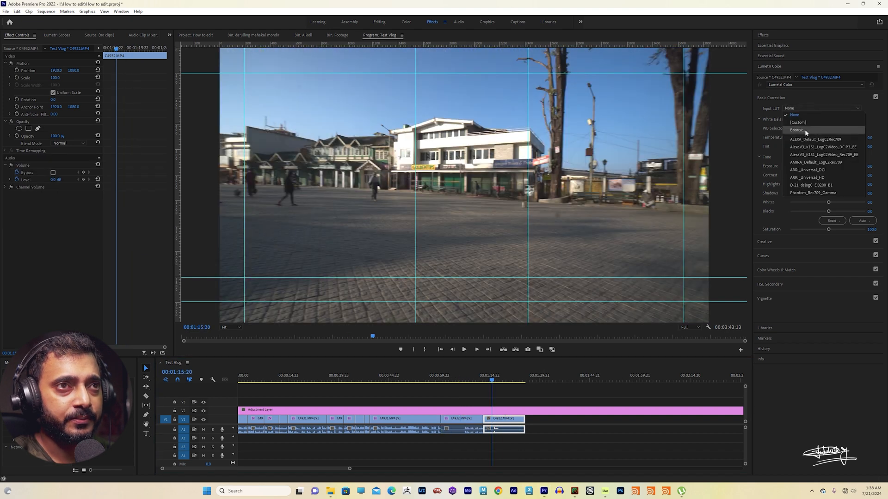
pyautogui.click(805, 129)
pyautogui.doubleClick(122, 186)
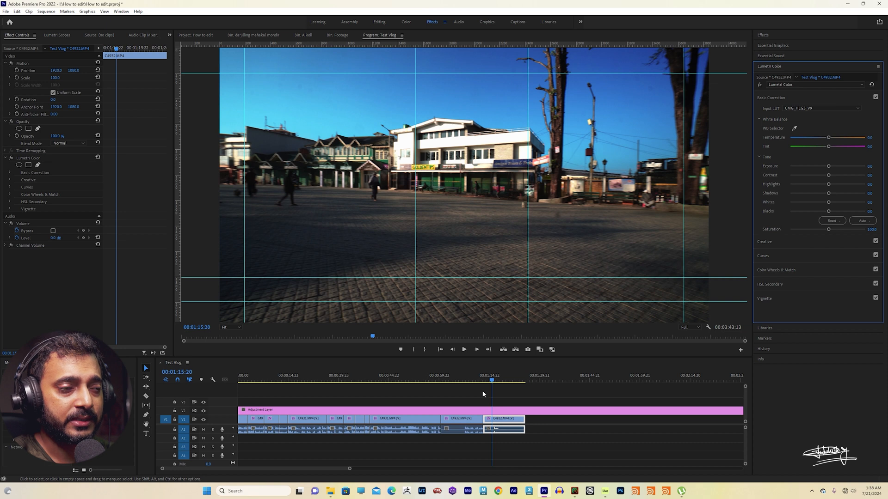
# Compare the first C4932 clip with the sequence's first frame and give it the CineSpace2383sRGB6bit look at about 25 intensity.
pyautogui.moveTo(479, 384); pyautogui.dragTo(448, 385)
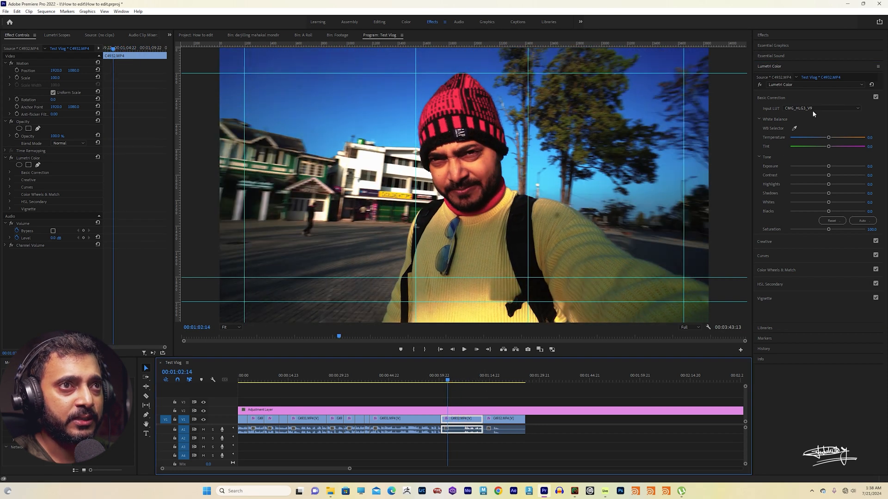
pyautogui.click(813, 110)
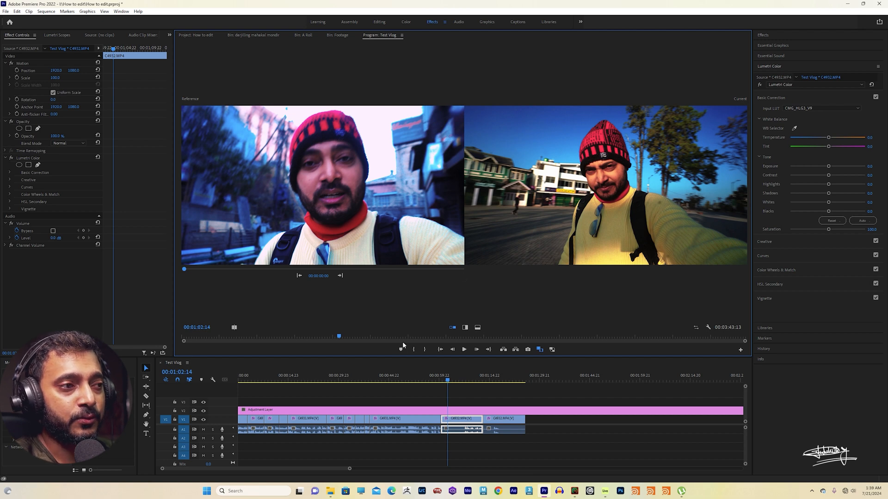
pyautogui.click(781, 242)
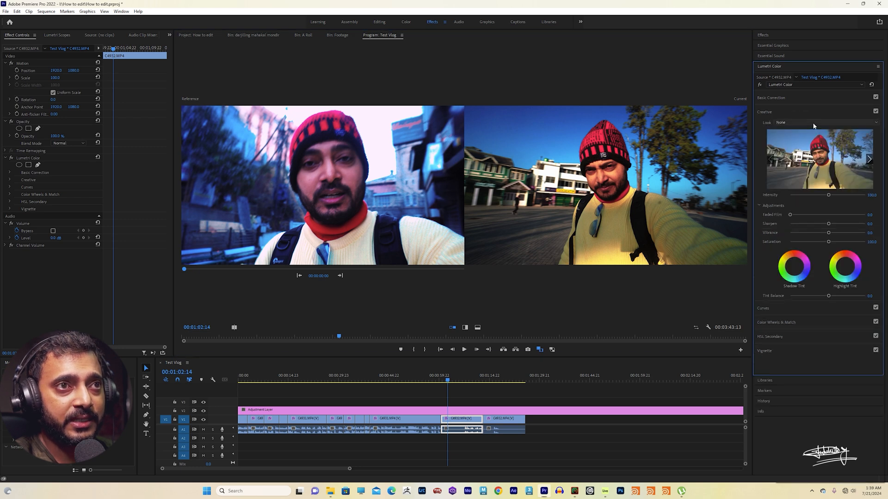
pyautogui.click(814, 124)
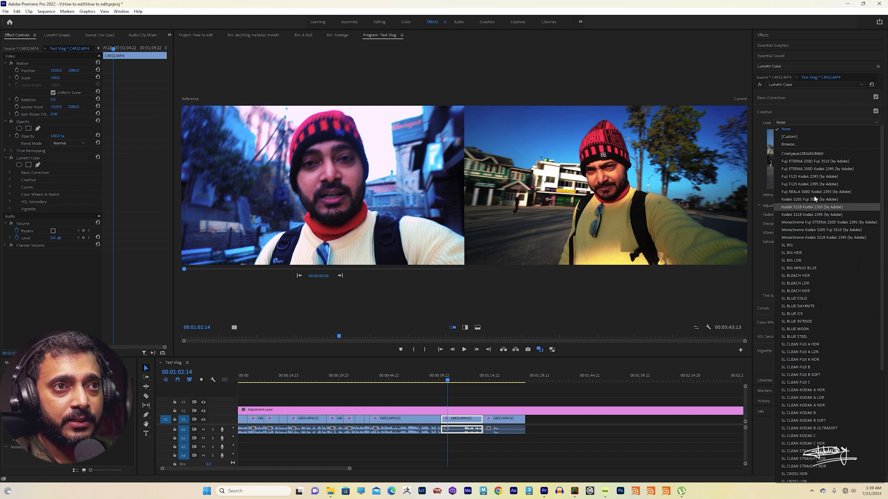
pyautogui.click(819, 156)
pyautogui.click(819, 156)
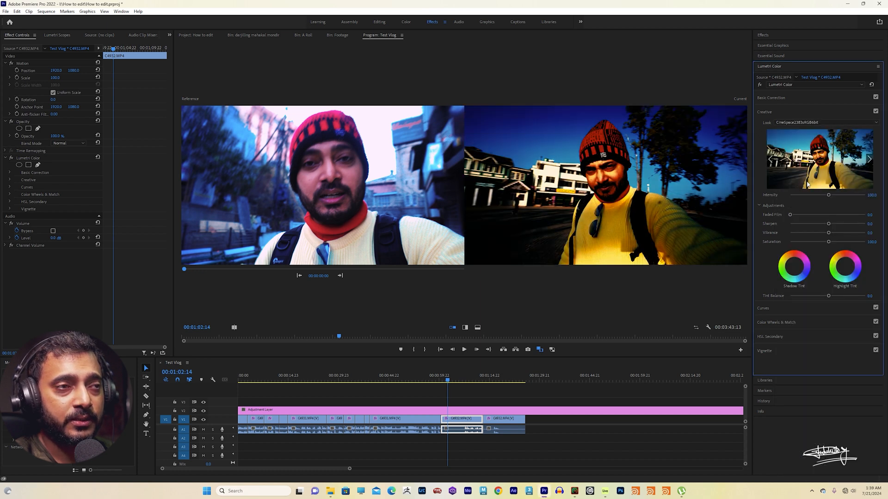
pyautogui.click(799, 195)
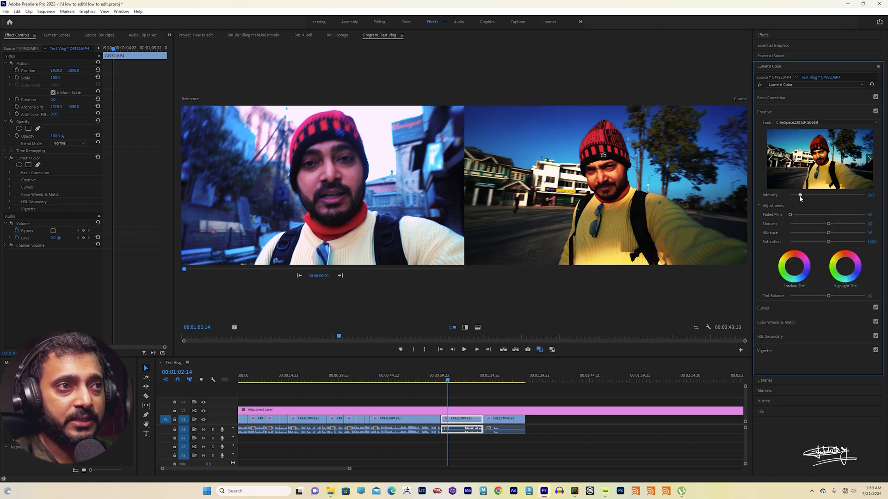
pyautogui.moveTo(799, 195); pyautogui.dragTo(801, 196)
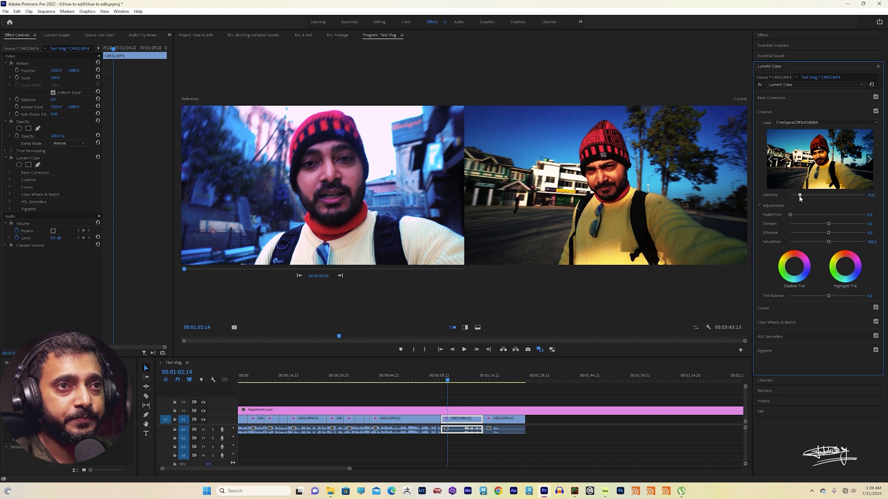
# Correct the first C4932 clip with a cooler temperature, exposure 0.5, raised highlights, shadows about 42 and saturation about 95.
pyautogui.click(819, 242)
pyautogui.click(797, 98)
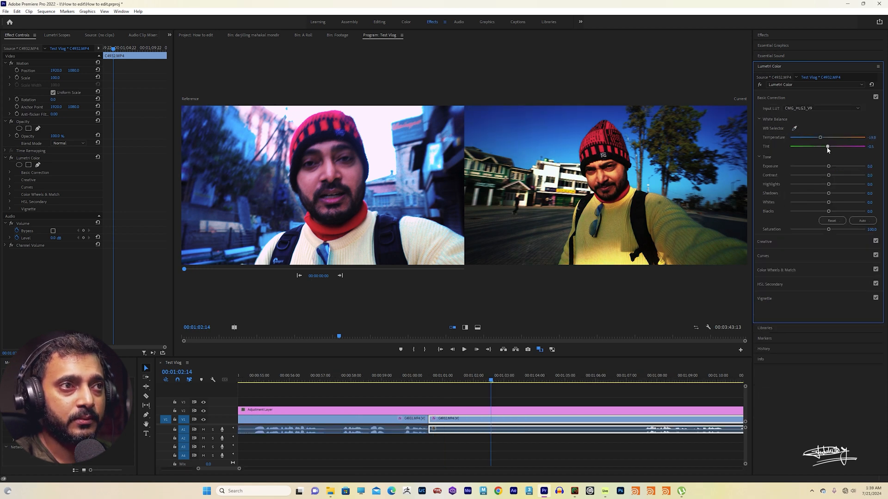
pyautogui.moveTo(829, 229); pyautogui.dragTo(821, 231)
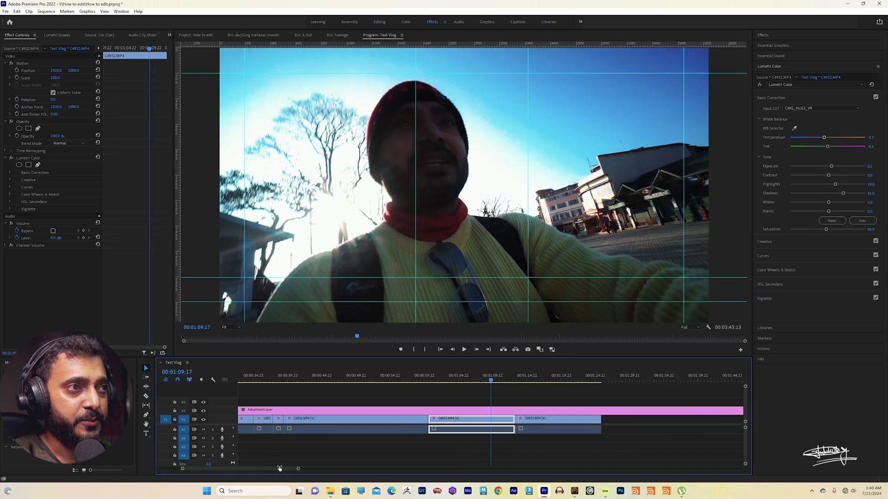
# Split the first C4932 clip near 00:01:08 and set the exposure to 1.8 on the clips after the cut.
pyautogui.moveTo(279, 469); pyautogui.dragTo(291, 468)
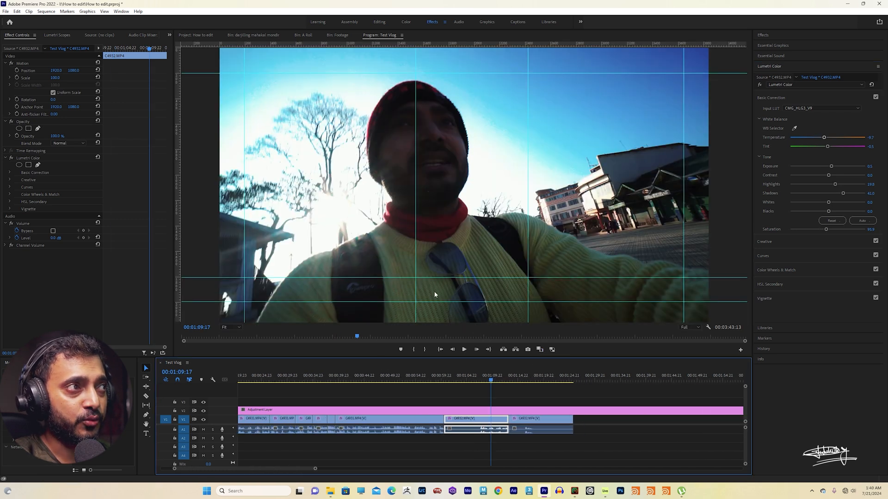
pyautogui.click(482, 380)
pyautogui.moveTo(481, 380); pyautogui.dragTo(484, 381)
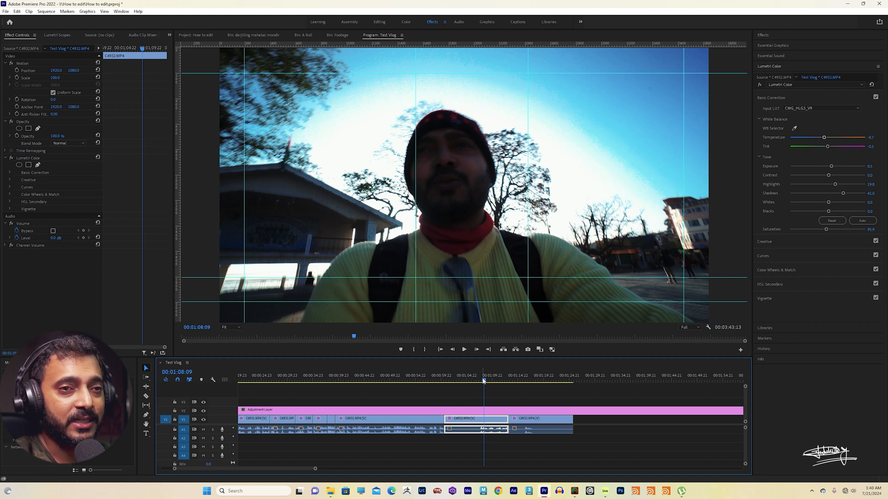
pyautogui.moveTo(483, 381); pyautogui.dragTo(466, 380)
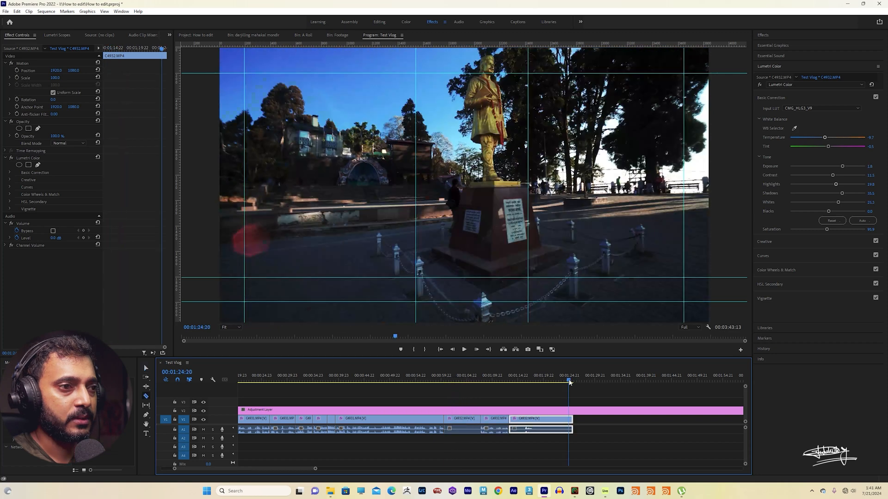
# Trim the adjustment layer so it ends together with the last C4932 clip.
pyautogui.moveTo(569, 382); pyautogui.dragTo(496, 382)
pyautogui.click(141, 369)
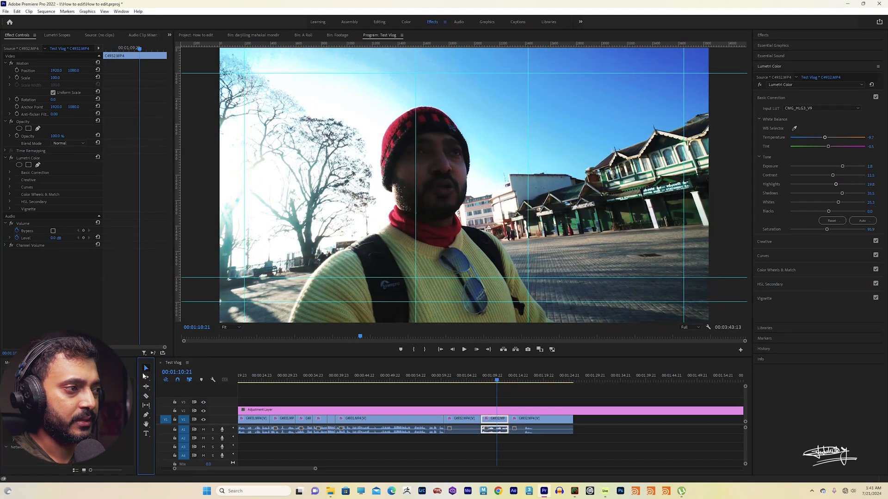
pyautogui.click(573, 412)
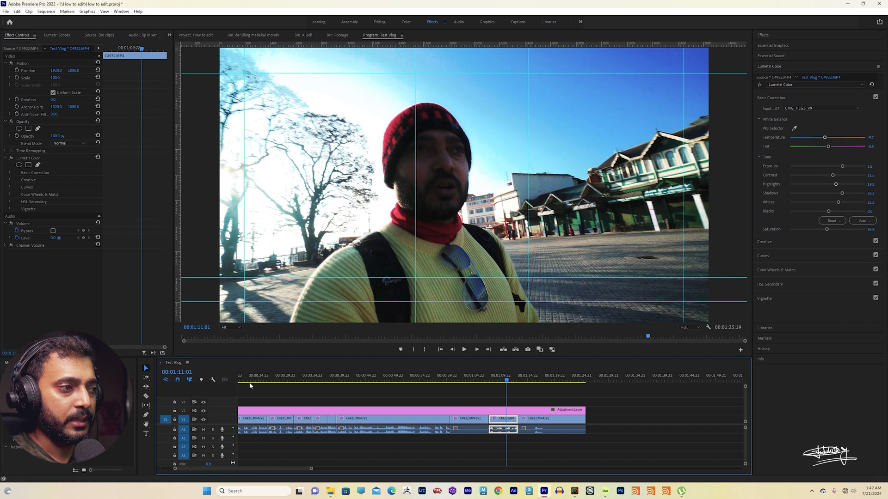
# Add a Cross Dissolve at the C4931 clip cut near 00:00:26 on V1 and play back the transition.
pyautogui.click(262, 381)
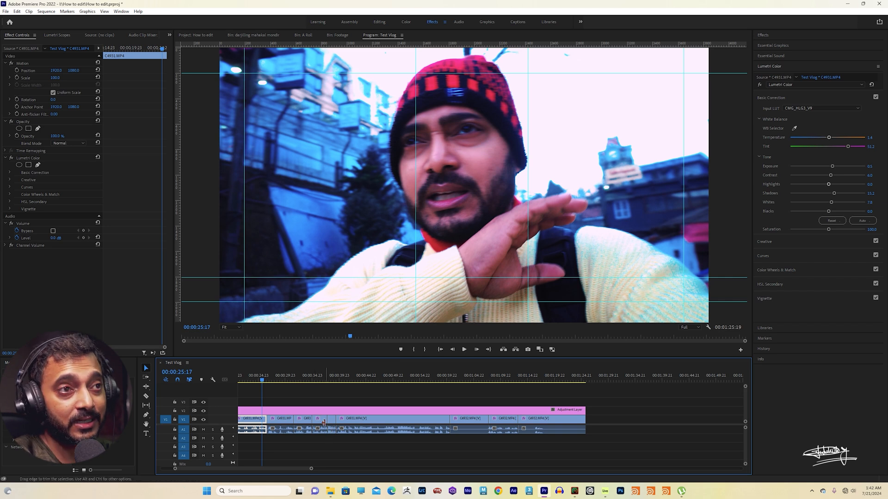
pyautogui.click(773, 35)
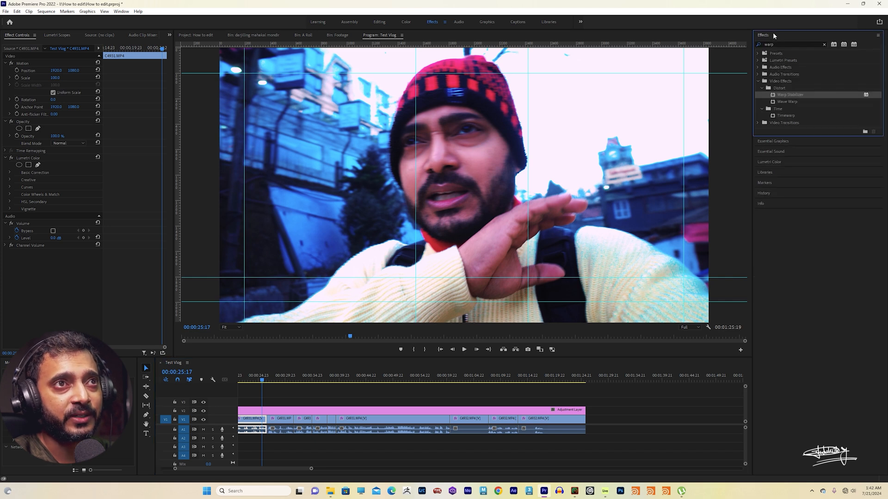
pyautogui.click(824, 45)
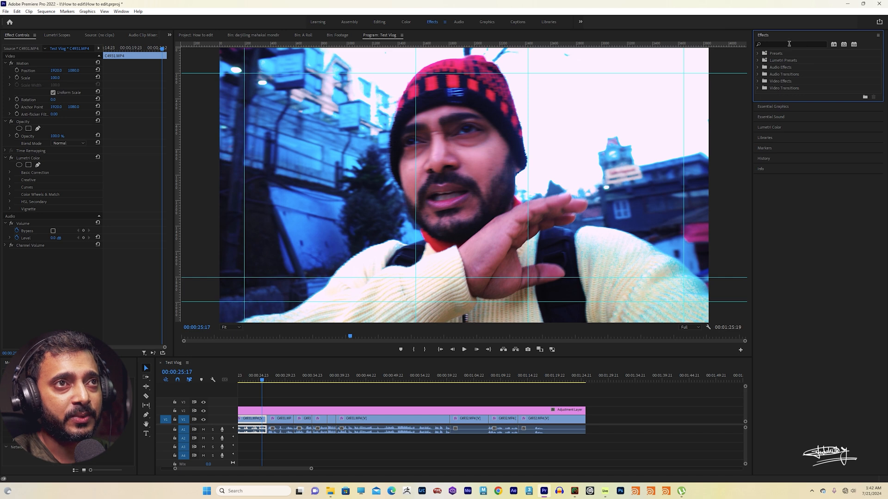
pyautogui.click(789, 44)
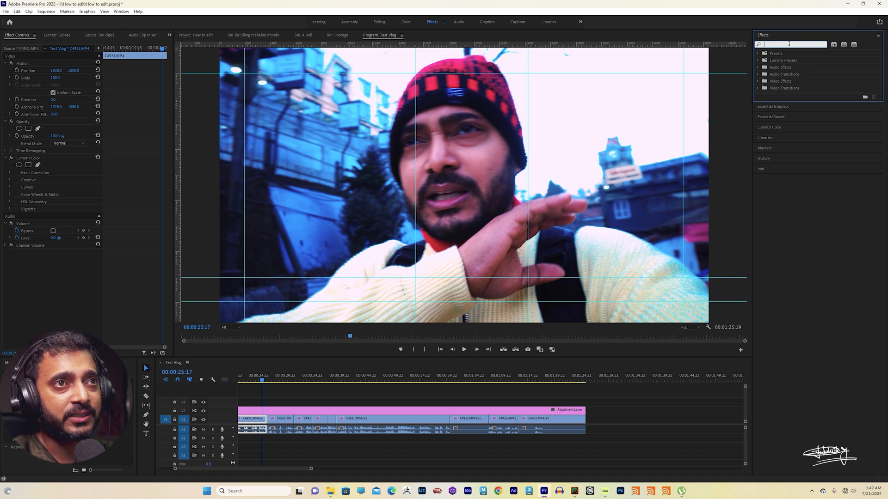
pyautogui.click(758, 88)
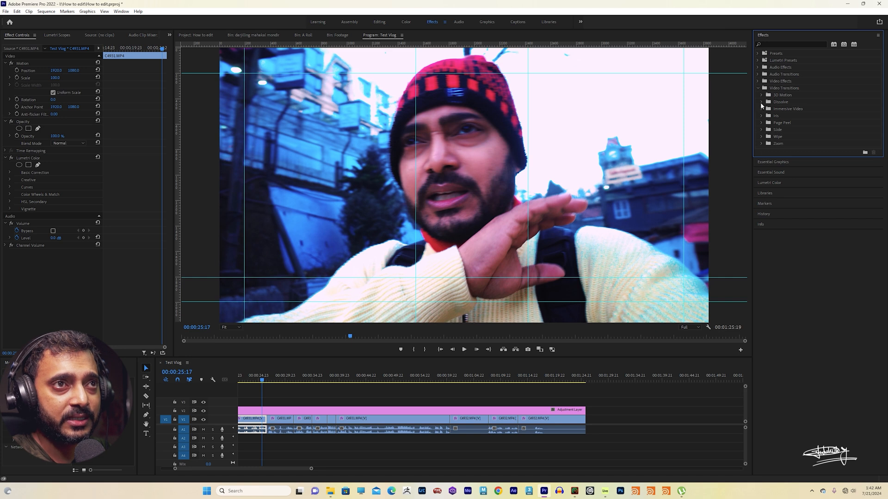
pyautogui.click(761, 102)
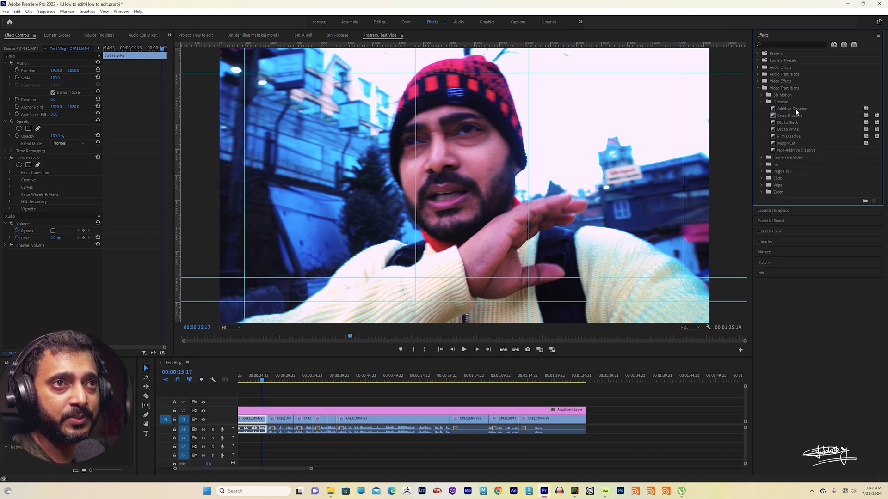
pyautogui.moveTo(791, 116); pyautogui.dragTo(268, 422)
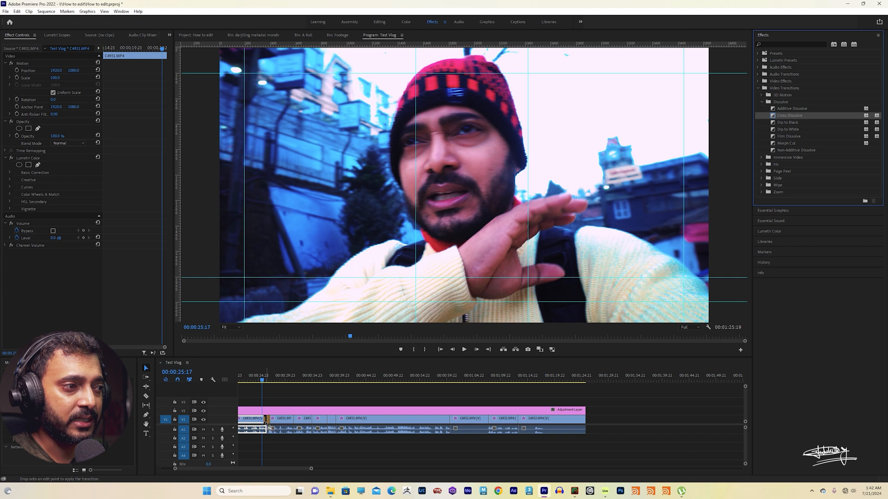
pyautogui.click(262, 381)
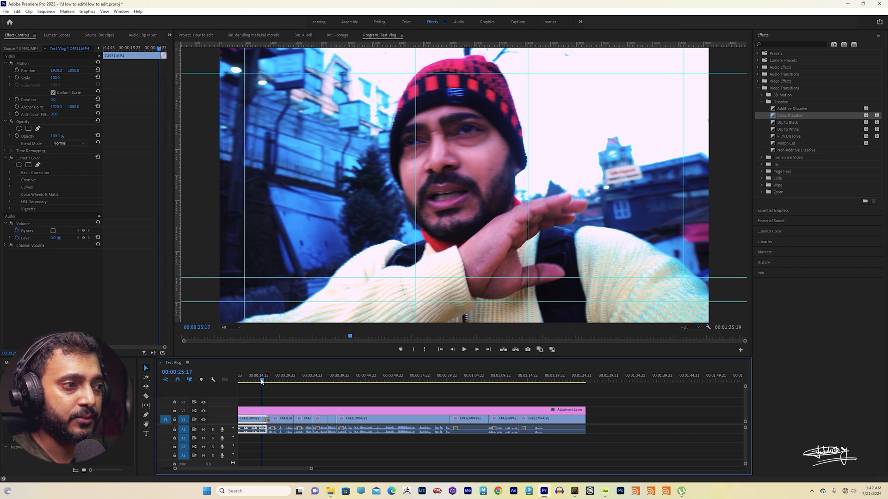
pyautogui.press('space')
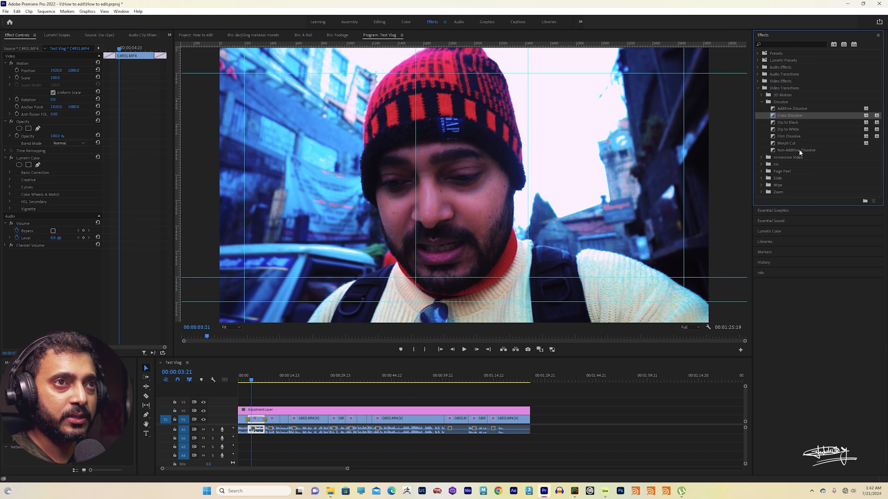
# Add Cross Dissolve transitions to the remaining cuts on V1, through to the C4932 clips, and preview the sequence.
pyautogui.moveTo(789, 118); pyautogui.dragTo(280, 420)
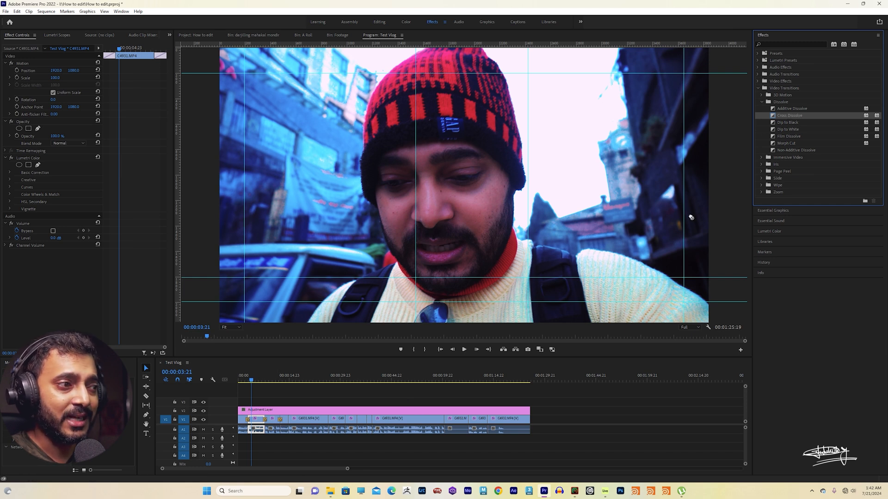
pyautogui.moveTo(690, 218); pyautogui.dragTo(289, 419)
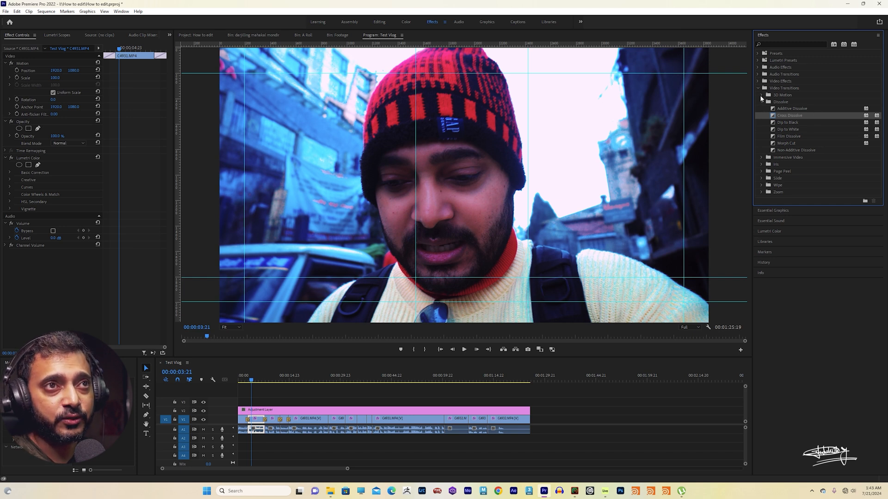
pyautogui.click(761, 95)
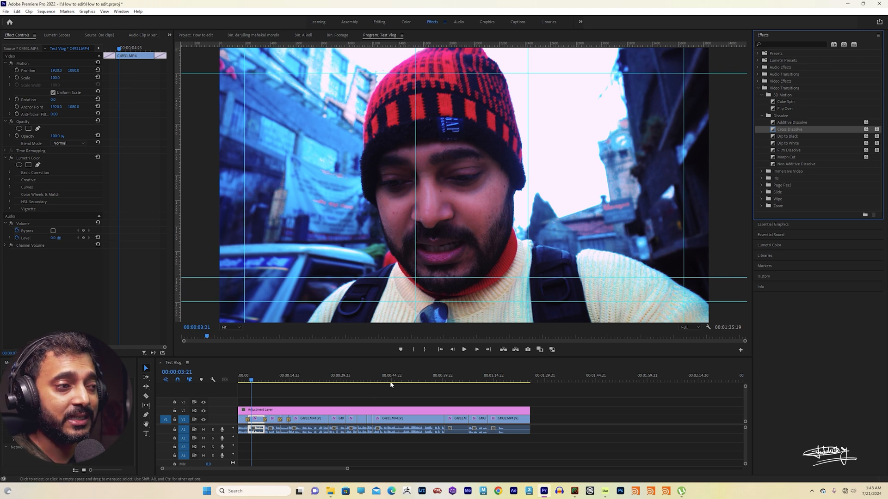
pyautogui.moveTo(787, 130); pyautogui.dragTo(330, 421)
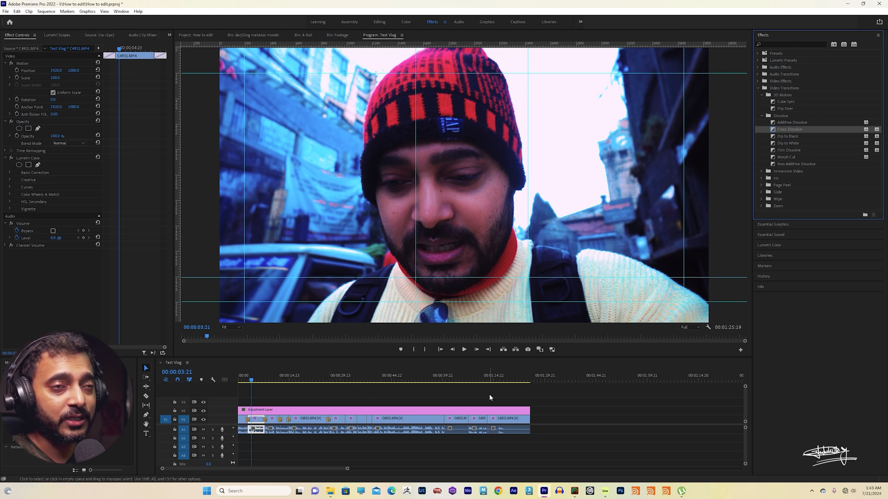
pyautogui.moveTo(788, 131)
pyautogui.mouseDown()
pyautogui.moveTo(434, 434)
pyautogui.moveTo(346, 429)
pyautogui.moveTo(347, 420)
pyautogui.mouseUp()
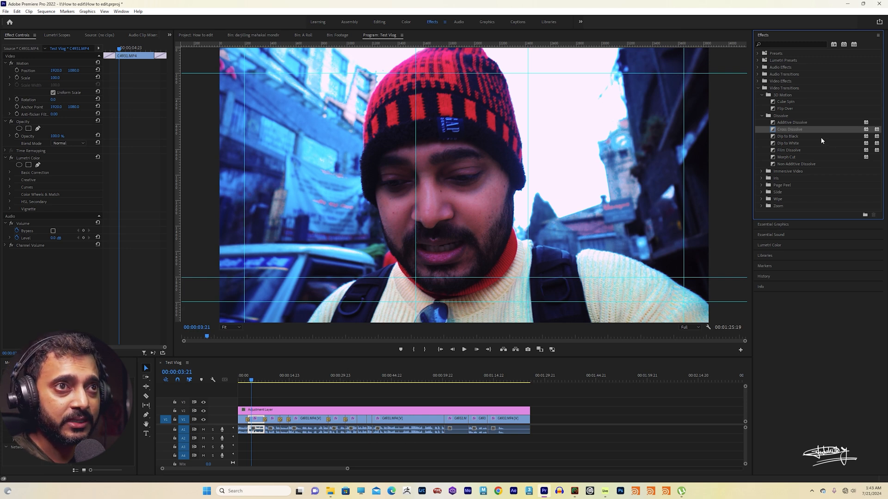
pyautogui.moveTo(698, 271)
pyautogui.mouseDown()
pyautogui.moveTo(360, 452)
pyautogui.moveTo(358, 420)
pyautogui.mouseUp()
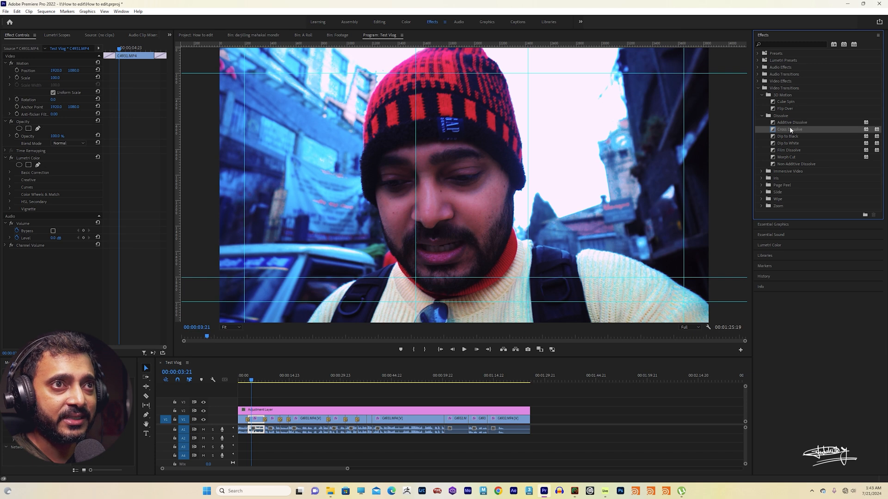
pyautogui.moveTo(791, 130); pyautogui.dragTo(426, 396)
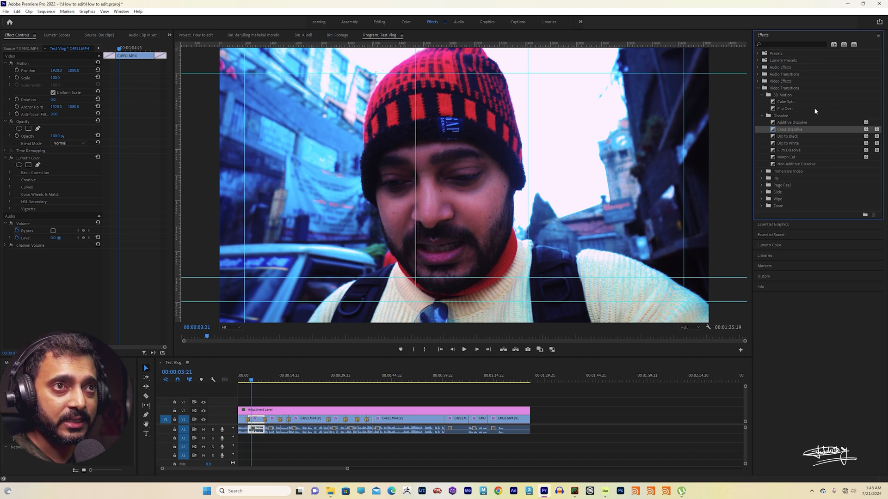
pyautogui.moveTo(790, 132); pyautogui.dragTo(372, 420)
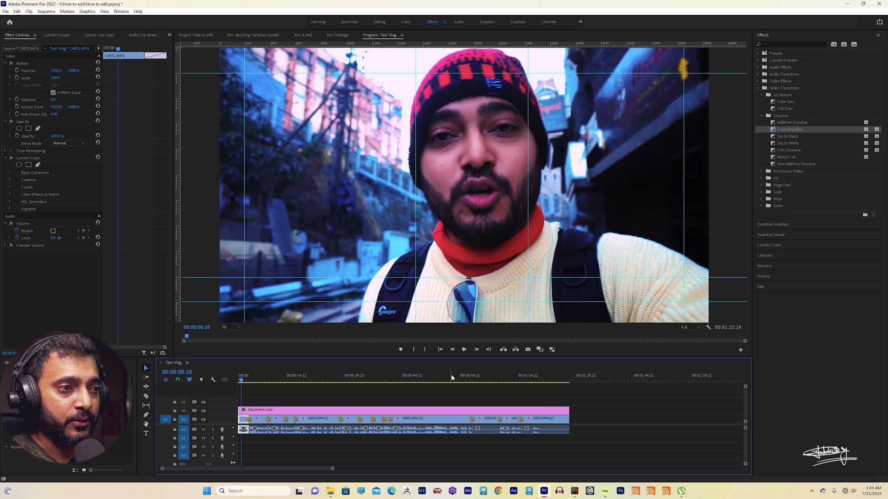
pyautogui.moveTo(452, 378); pyautogui.dragTo(461, 382)
pyautogui.press('space')
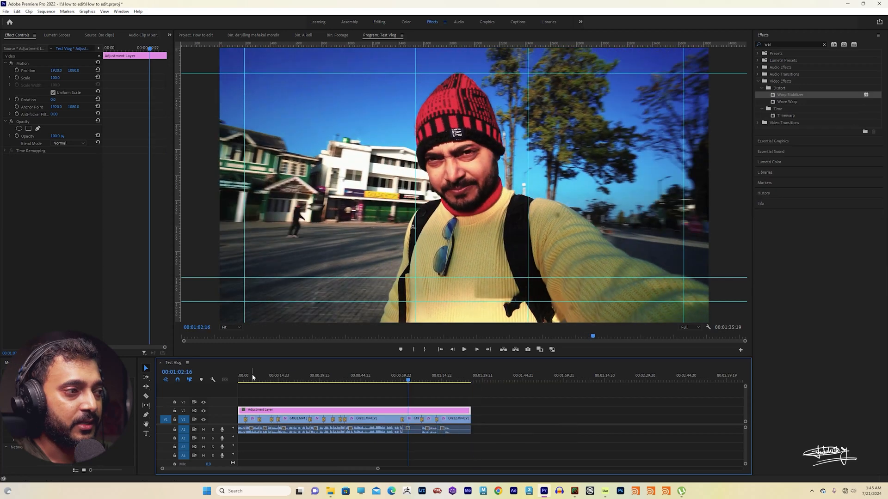
# Review the sequence and give the adjustment layer exposure 0.6, contrast about 12, slightly raised highlights, shadows and whites, and a little more saturation.
pyautogui.click(243, 379)
pyautogui.moveTo(243, 379); pyautogui.dragTo(451, 385)
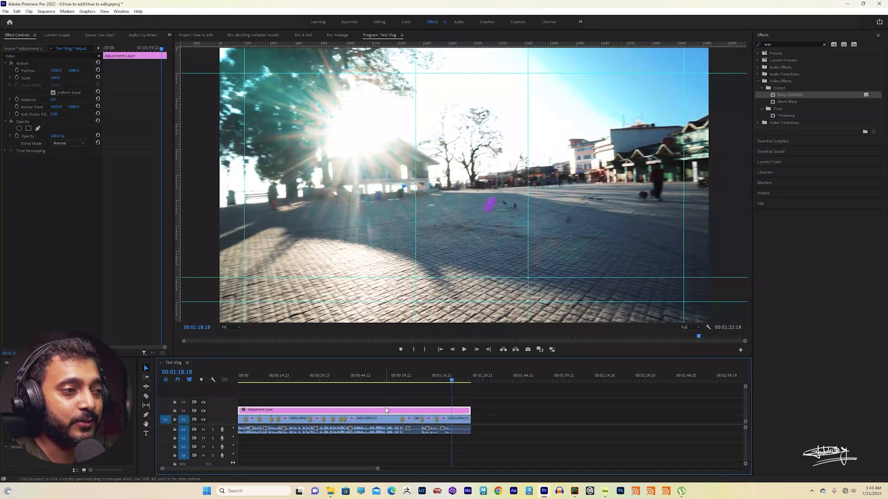
pyautogui.click(391, 380)
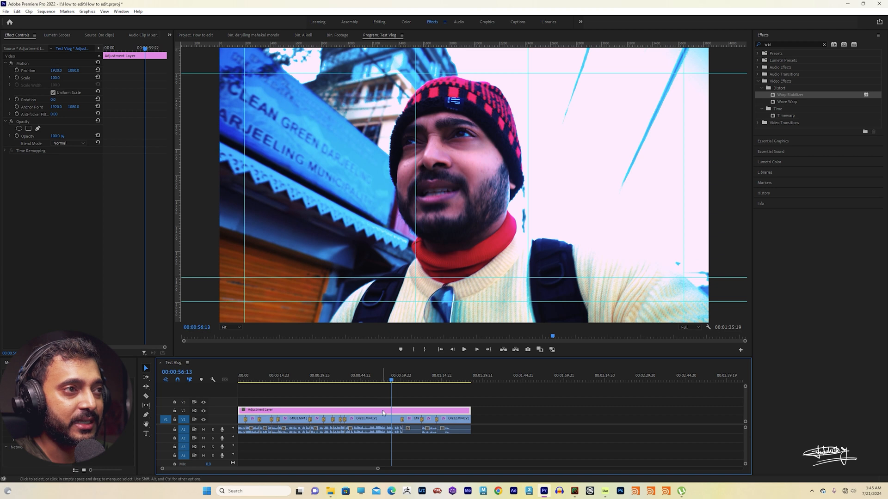
pyautogui.click(799, 142)
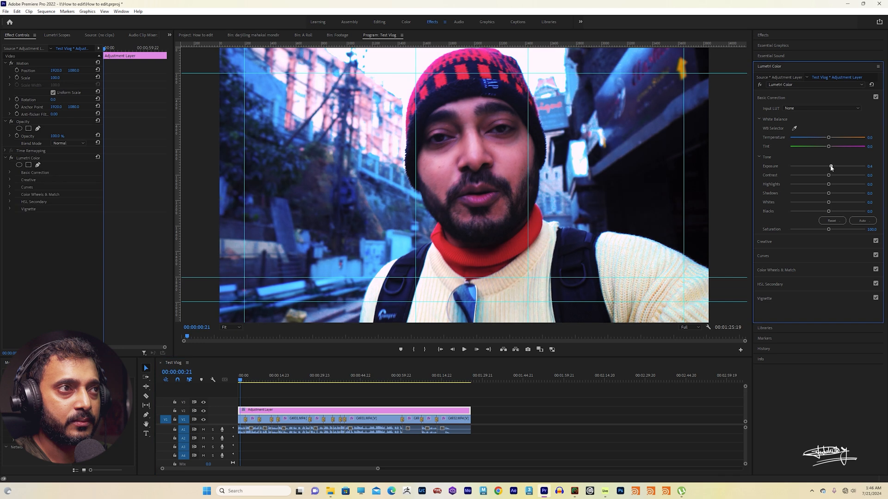
pyautogui.moveTo(831, 167); pyautogui.dragTo(829, 195)
pyautogui.moveTo(828, 230); pyautogui.dragTo(830, 231)
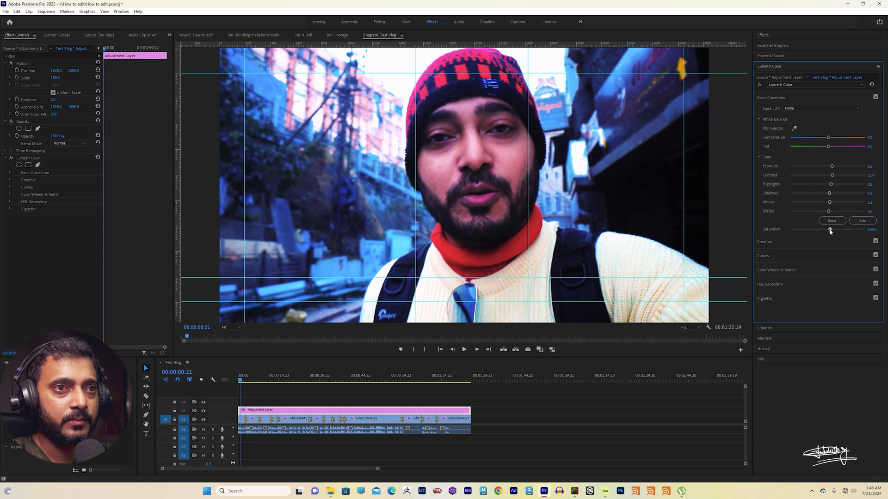
# Key the face's skin tone in the first C4932 clip with HSL Secondary, using denoise about 17 and blur about 28.
pyautogui.moveTo(277, 376); pyautogui.dragTo(409, 375)
pyautogui.click(412, 429)
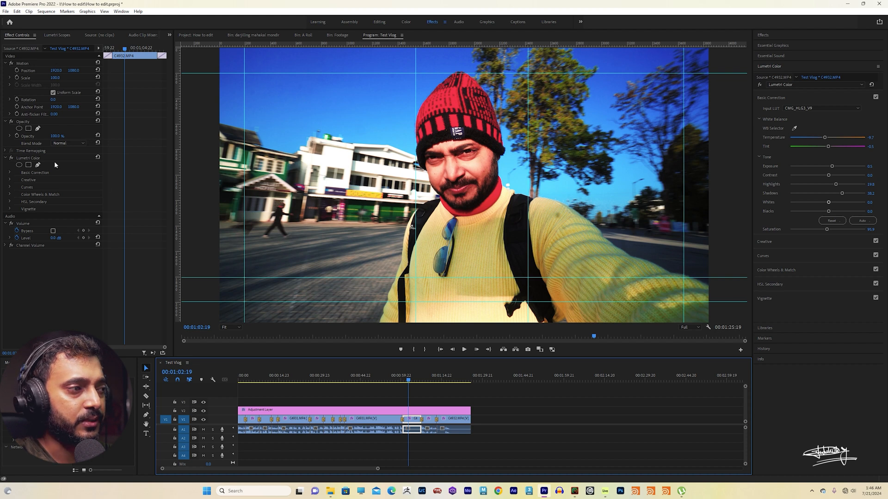
pyautogui.click(769, 284)
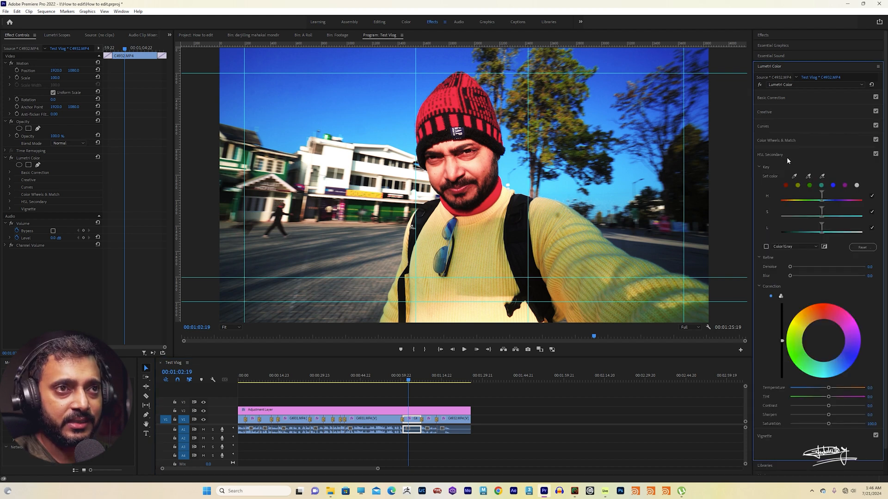
pyautogui.click(808, 176)
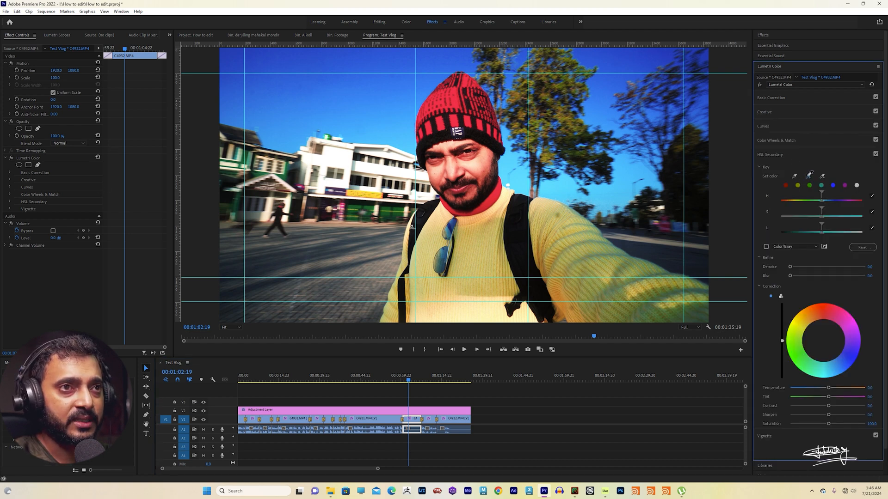
pyautogui.click(480, 163)
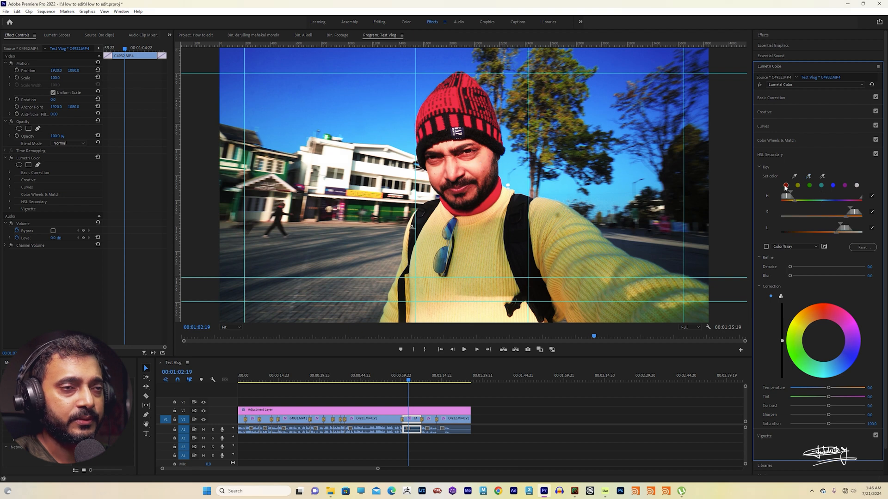
pyautogui.click(767, 246)
pyautogui.moveTo(790, 275)
pyautogui.mouseDown()
pyautogui.moveTo(856, 276)
pyautogui.moveTo(804, 266)
pyautogui.mouseUp()
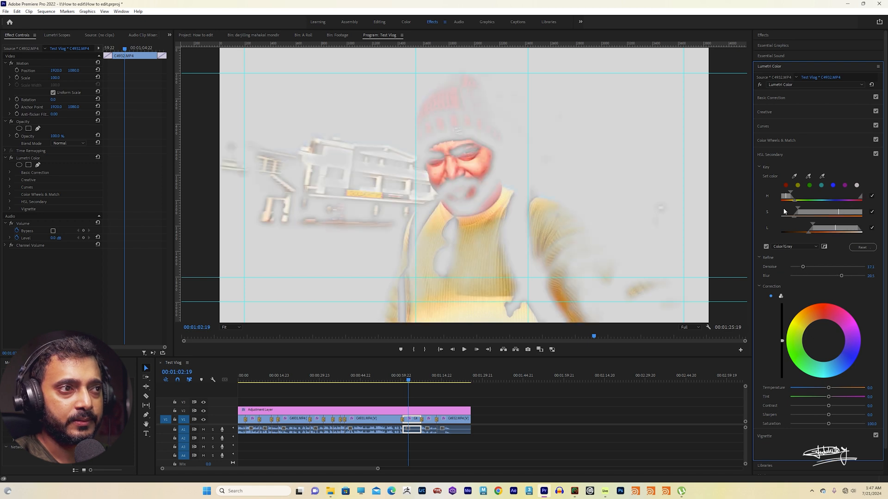
pyautogui.moveTo(787, 210)
pyautogui.mouseDown()
pyautogui.moveTo(807, 209)
pyautogui.moveTo(796, 213)
pyautogui.mouseUp()
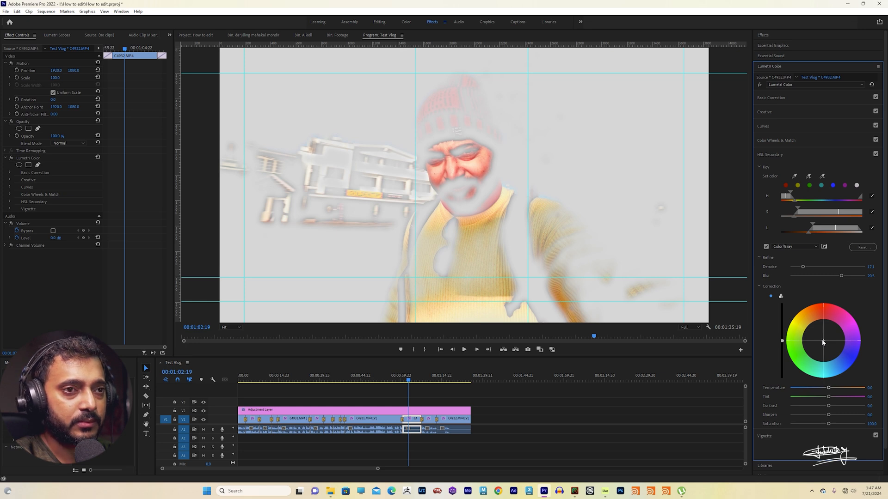
# Correct the keyed skin tones with temperature about -12, tint about 1.4 and saturation about 84, comparing the mask and playing the clip.
pyautogui.moveTo(828, 388)
pyautogui.mouseDown()
pyautogui.moveTo(810, 393)
pyautogui.moveTo(822, 393)
pyautogui.mouseUp()
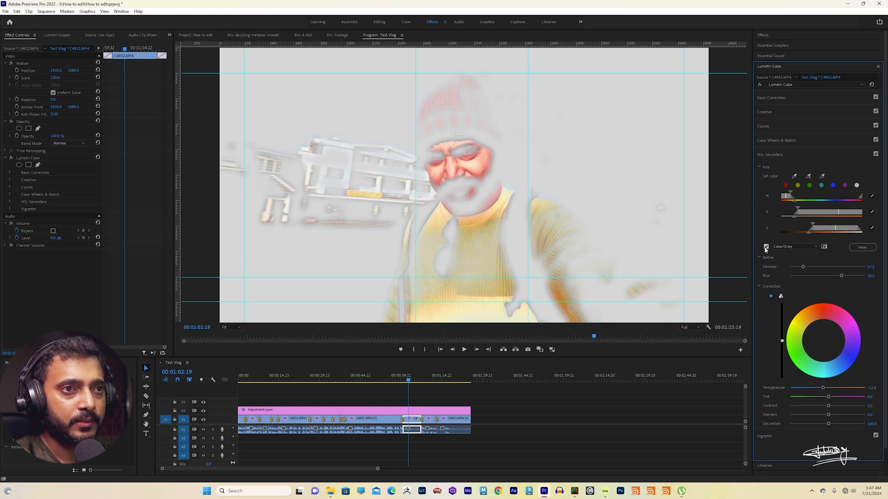
pyautogui.click(765, 247)
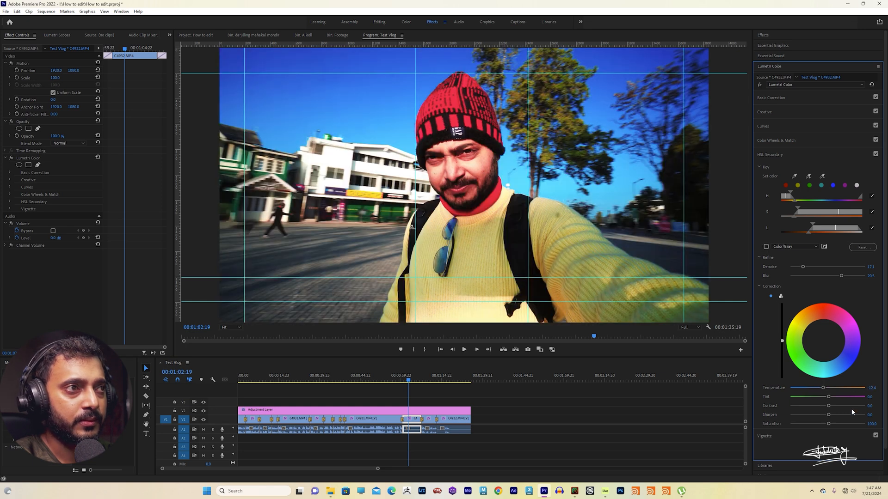
pyautogui.moveTo(828, 397); pyautogui.dragTo(823, 427)
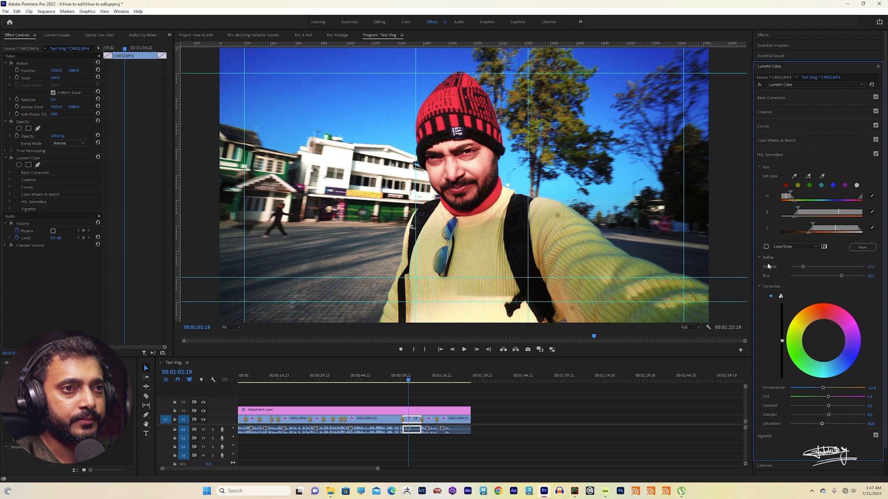
pyautogui.click(766, 247)
pyautogui.click(766, 247)
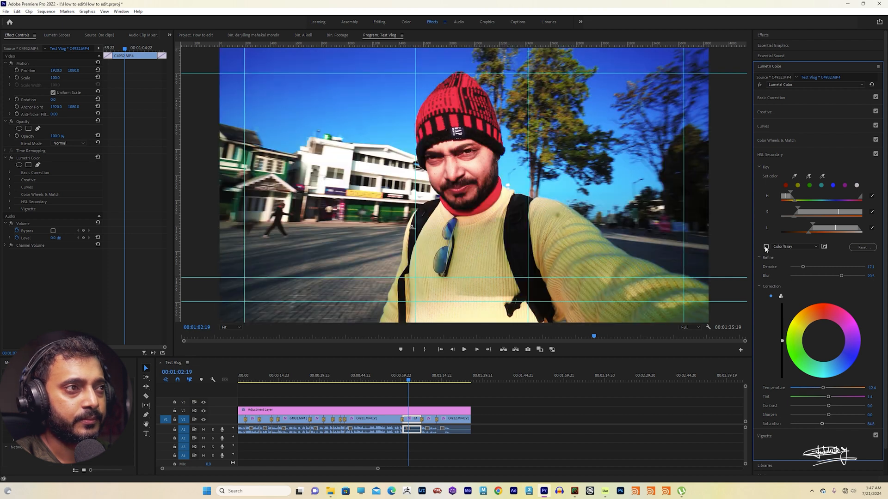
pyautogui.click(407, 381)
pyautogui.moveTo(408, 381); pyautogui.dragTo(406, 382)
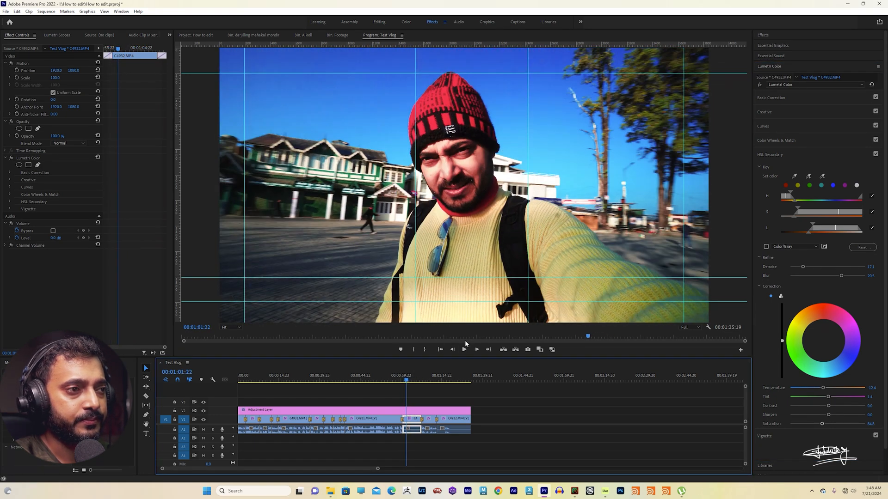
pyautogui.click(464, 349)
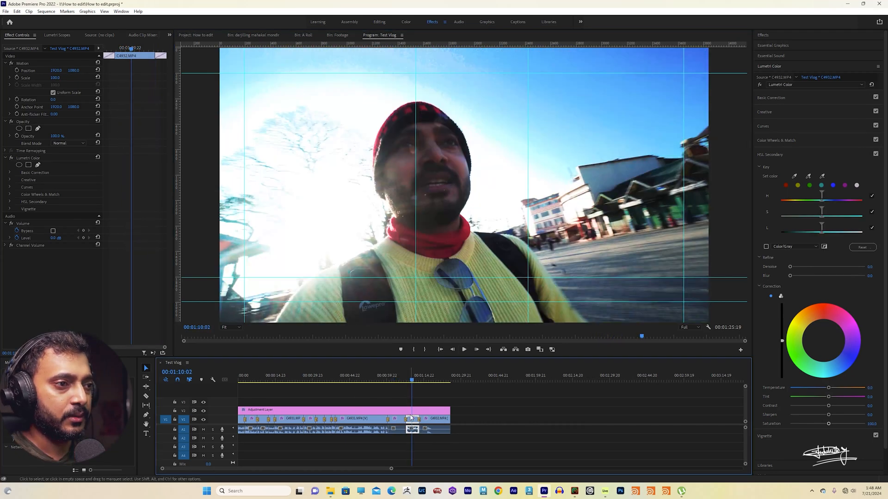
# Shape the adjustment layer's white RGB curve into a gentle S with slightly lowered shadows and raised highlights, checking it on an earlier clip.
pyautogui.click(409, 411)
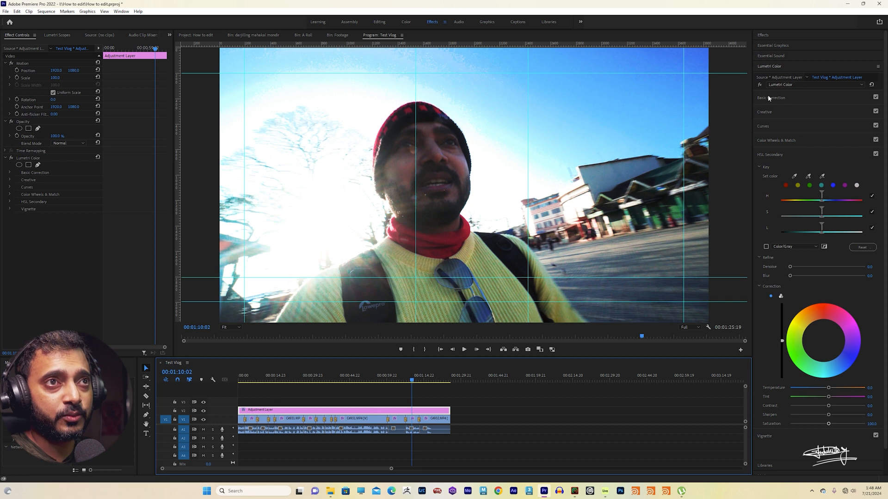
pyautogui.click(781, 98)
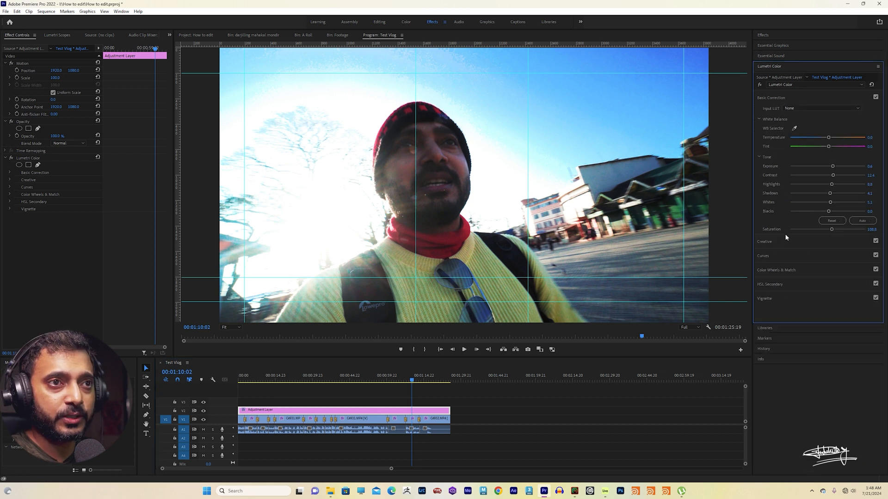
pyautogui.click(781, 254)
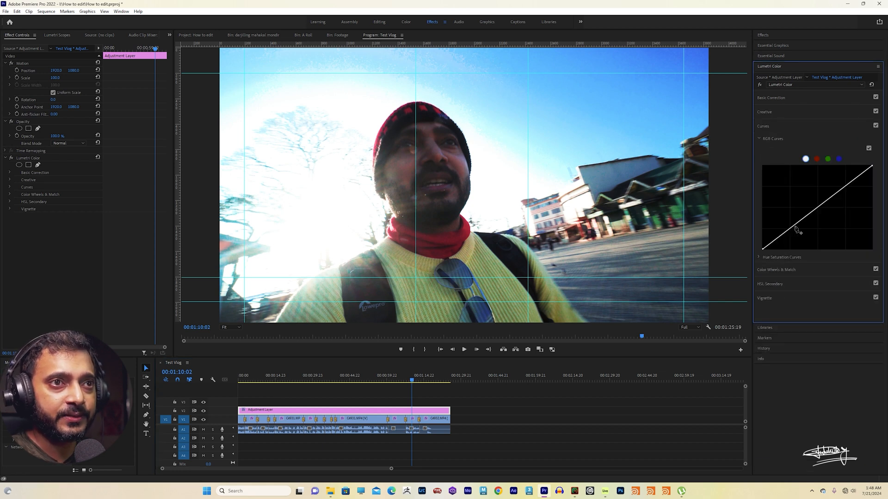
pyautogui.moveTo(796, 228); pyautogui.dragTo(792, 231)
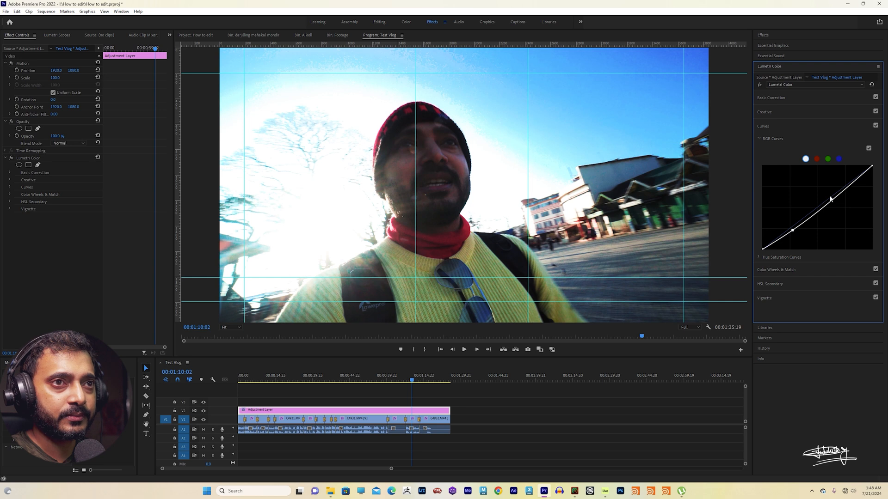
pyautogui.moveTo(837, 194); pyautogui.dragTo(837, 191)
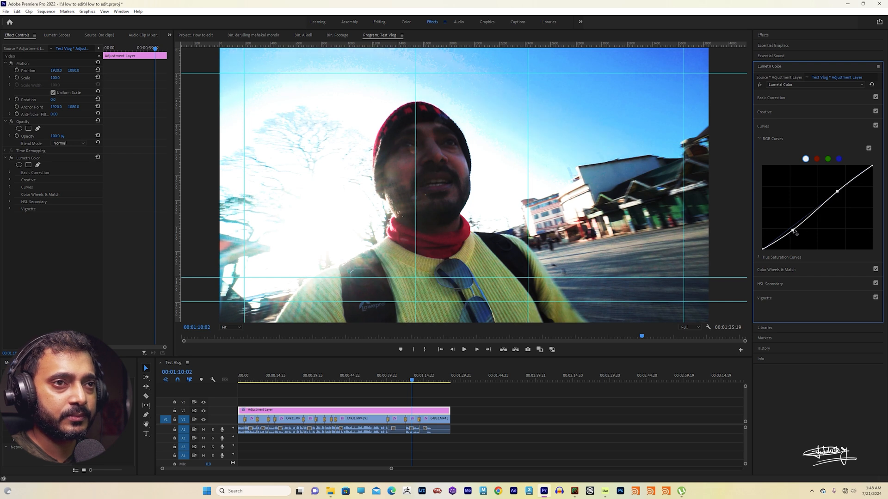
pyautogui.moveTo(838, 191); pyautogui.dragTo(840, 186)
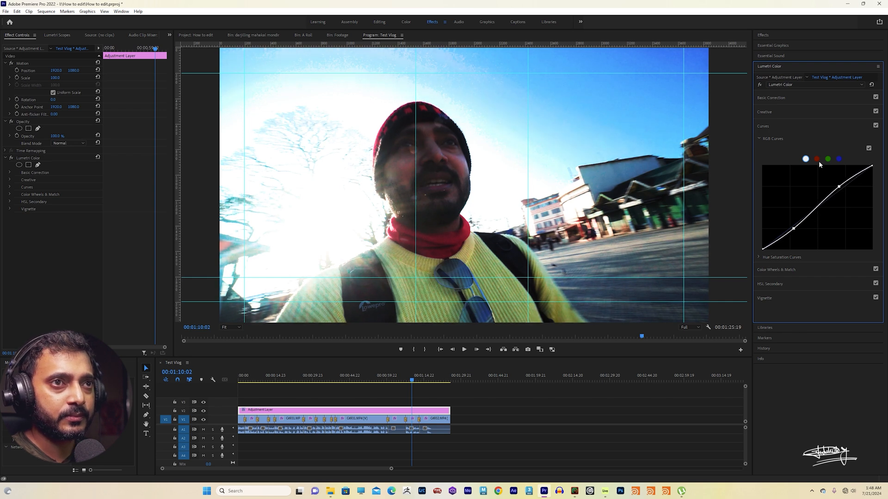
pyautogui.moveTo(301, 384)
pyautogui.mouseDown()
pyautogui.moveTo(270, 384)
pyautogui.moveTo(283, 384)
pyautogui.mouseUp()
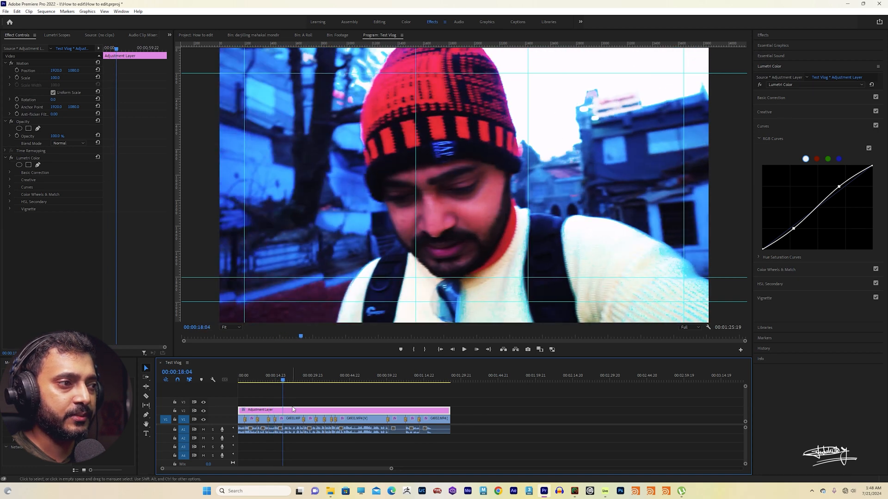
pyautogui.moveTo(794, 229); pyautogui.dragTo(792, 227)
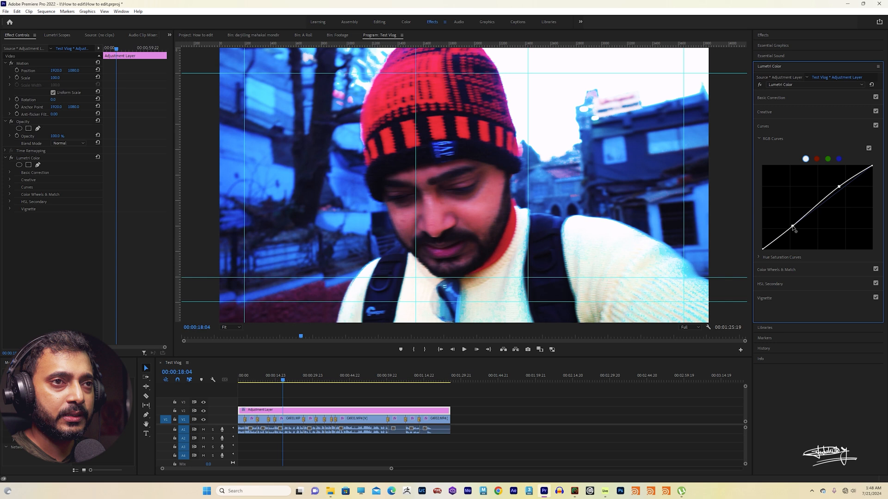
# Lower the adjustment layer's red curve slightly in the highlights and preview the grade across the sequence, returning to the start.
pyautogui.click(817, 159)
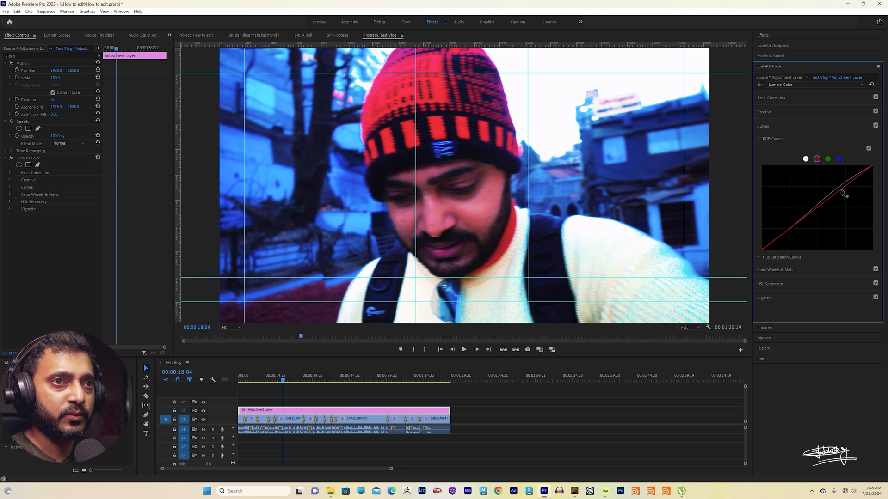
pyautogui.moveTo(841, 192); pyautogui.dragTo(842, 194)
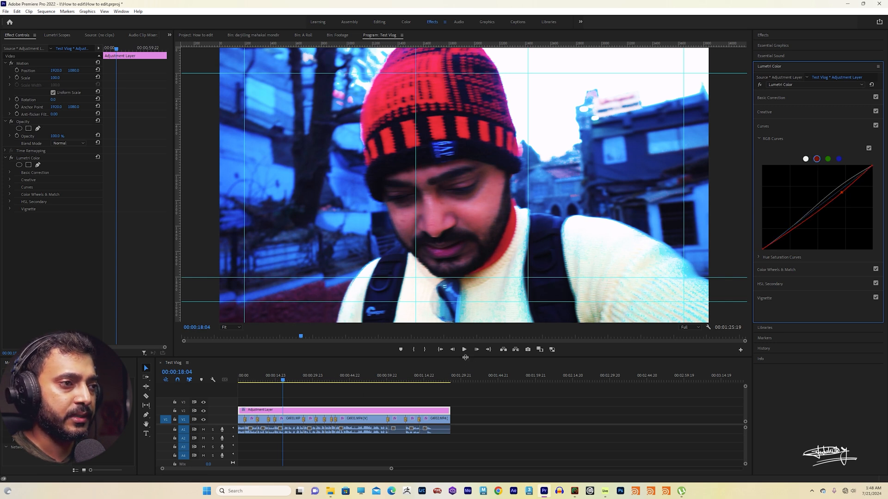
pyautogui.press('space')
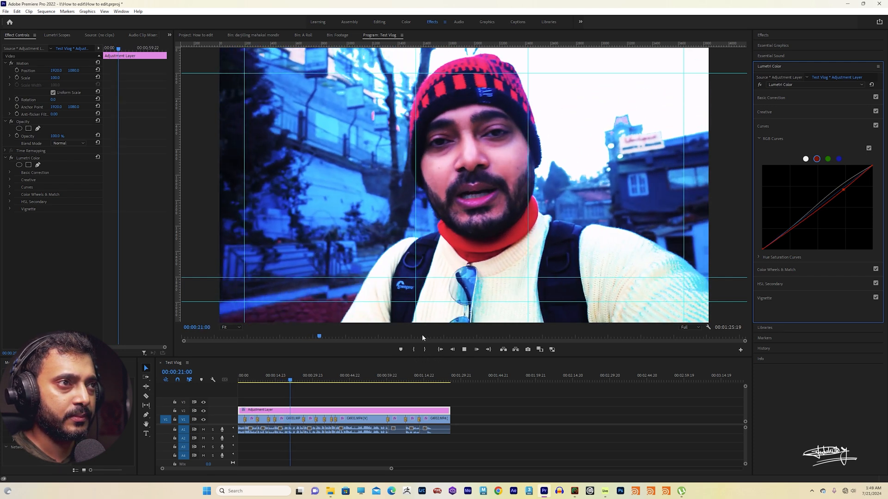
pyautogui.click(281, 386)
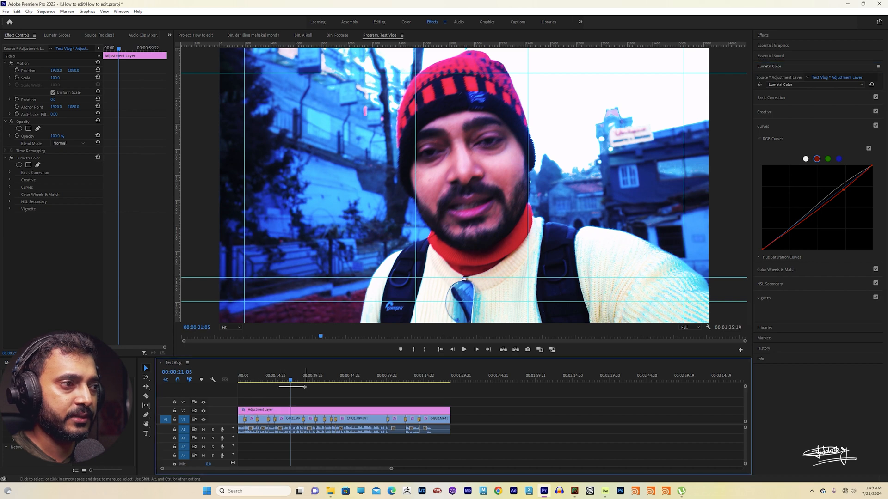
pyautogui.moveTo(291, 383); pyautogui.dragTo(434, 381)
pyautogui.press('space')
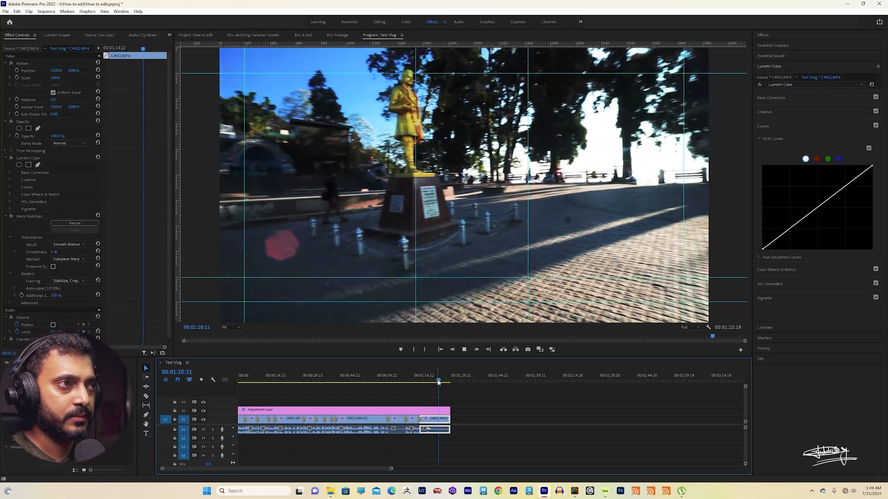
pyautogui.press('space')
pyautogui.moveTo(245, 382); pyautogui.dragTo(234, 381)
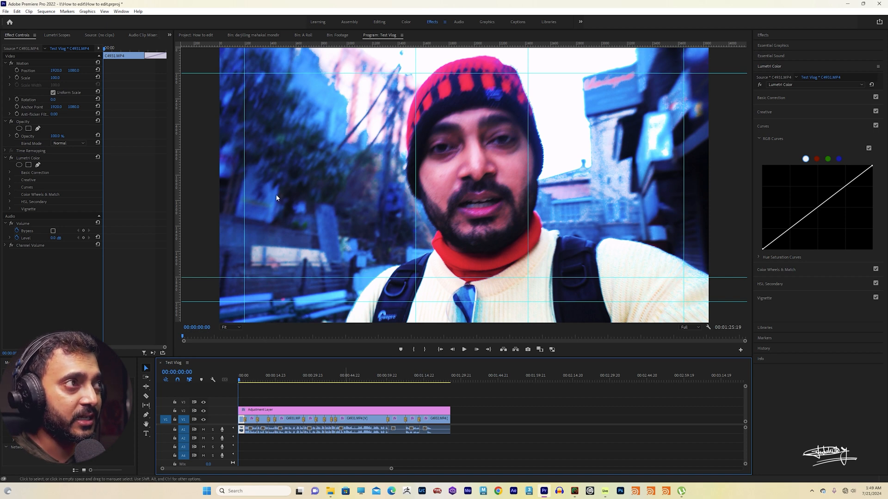
# Import my signature02.png from the photography folder on the My_Photography drive and place it on V3 over the sequence.
pyautogui.click(205, 34)
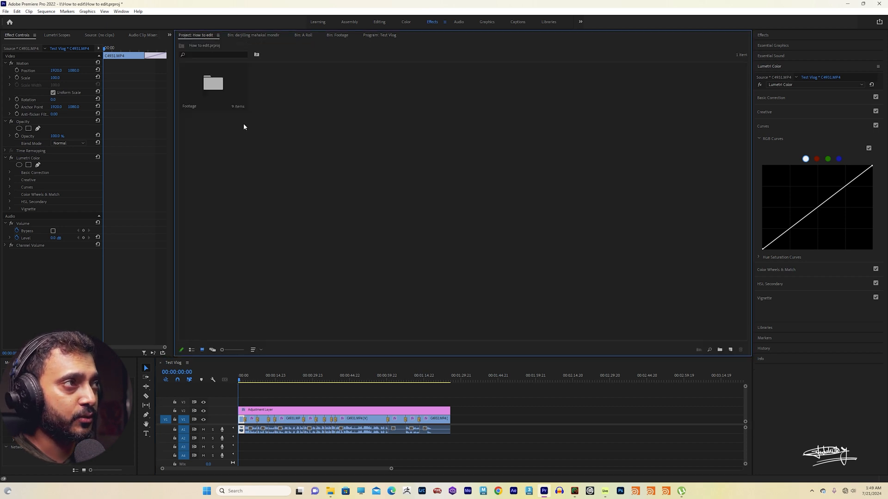
pyautogui.doubleClick(255, 155)
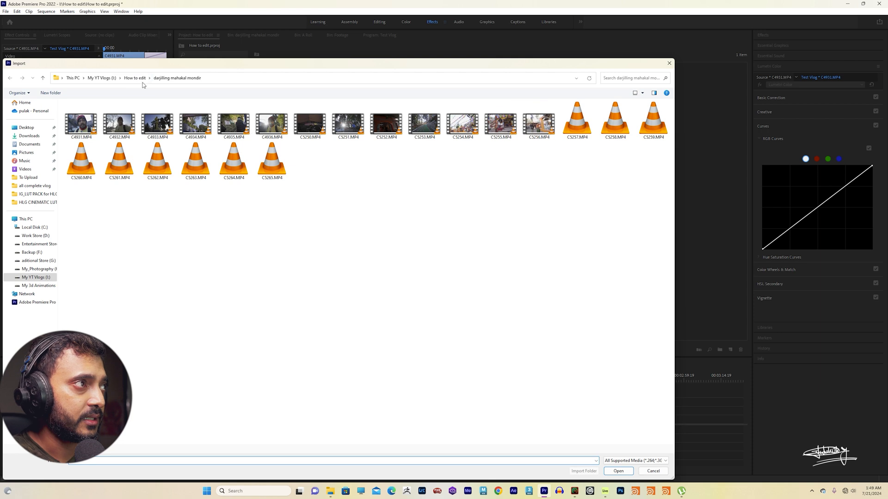
pyautogui.click(139, 81)
pyautogui.click(102, 78)
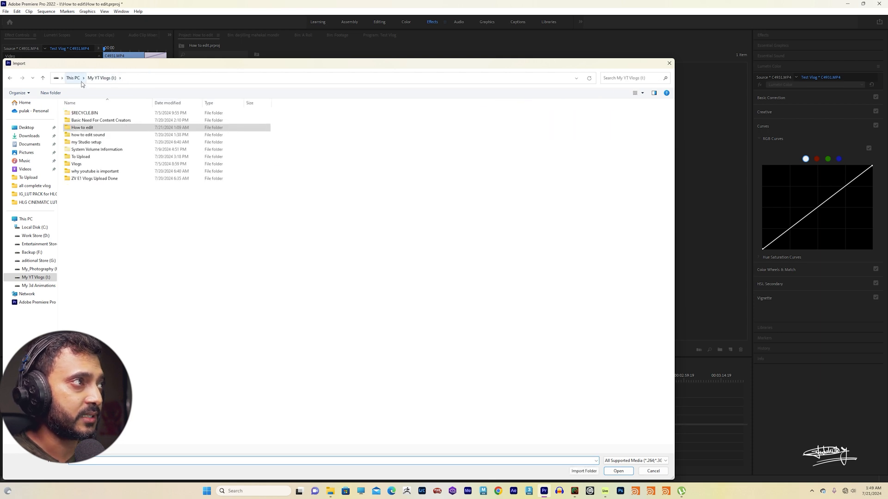
pyautogui.click(37, 269)
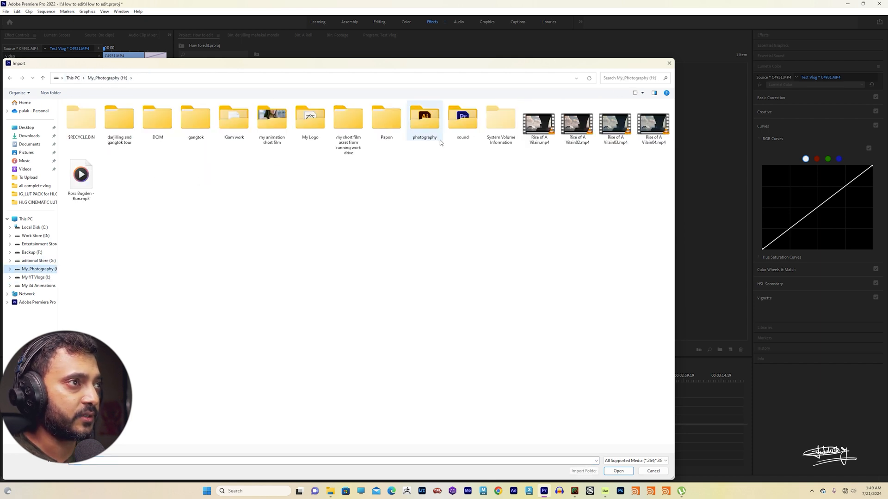
pyautogui.doubleClick(423, 122)
pyautogui.click(350, 180)
pyautogui.doubleClick(350, 181)
pyautogui.moveTo(296, 101)
pyautogui.mouseDown()
pyautogui.moveTo(460, 391)
pyautogui.moveTo(444, 402)
pyautogui.moveTo(369, 401)
pyautogui.moveTo(225, 382)
pyautogui.mouseUp()
# Scale the signature image to 18 and move it to the frame's lower-right corner, checking it along the sequence.
pyautogui.click(281, 375)
pyautogui.rightClick(293, 402)
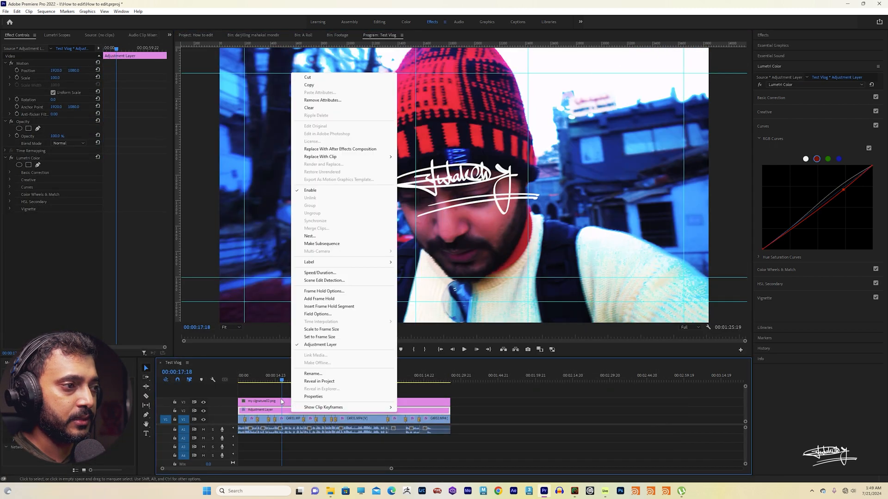
pyautogui.click(280, 402)
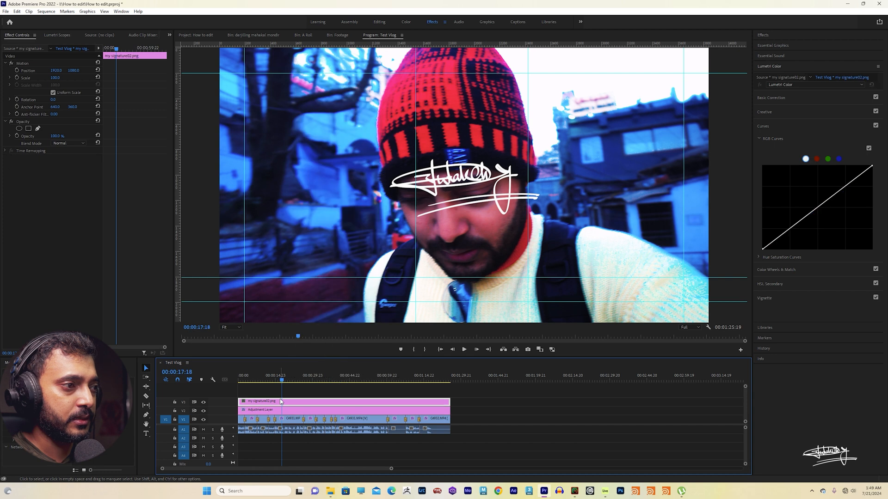
pyautogui.moveTo(55, 78); pyautogui.dragTo(17, 78)
pyautogui.click(35, 70)
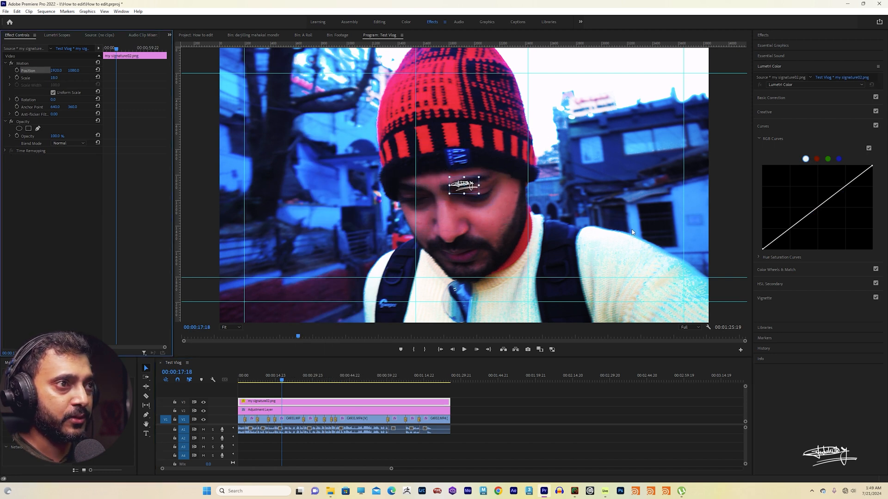
pyautogui.moveTo(473, 194)
pyautogui.mouseDown()
pyautogui.moveTo(669, 277)
pyautogui.moveTo(683, 286)
pyautogui.moveTo(686, 304)
pyautogui.mouseUp()
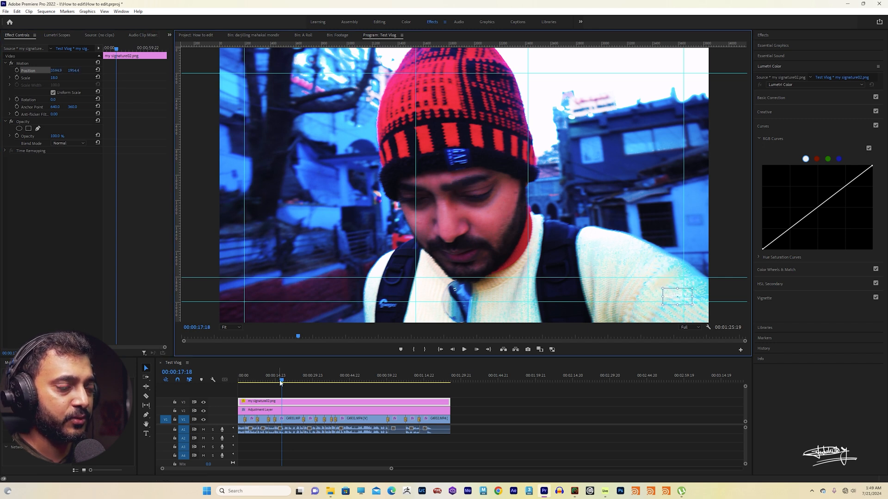
pyautogui.click(351, 381)
pyautogui.press('space')
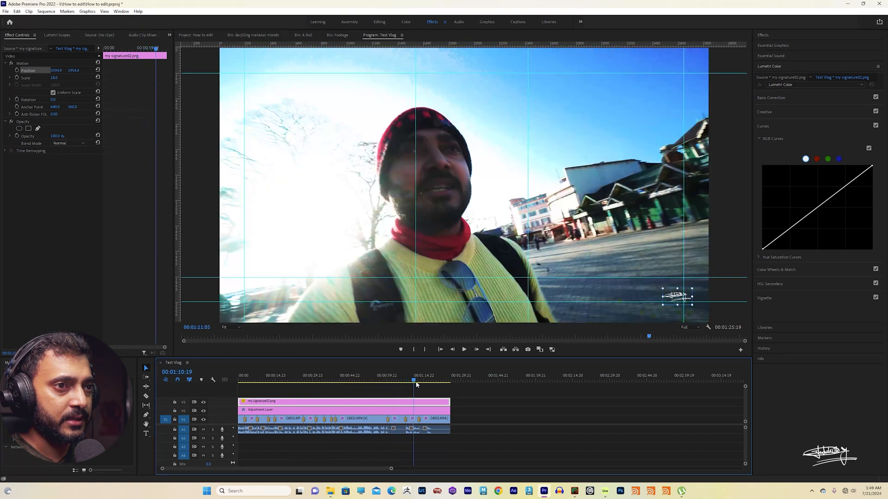
pyautogui.click(523, 404)
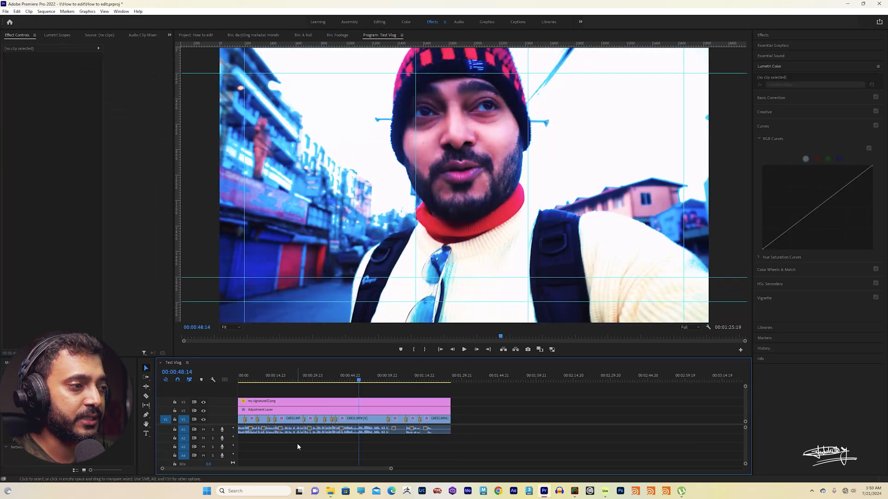
# Tag all V1 and A1 clips as Dialogue, apply the Clean Up Noisy Dialogue preset and play from the start.
pyautogui.moveTo(468, 432); pyautogui.dragTo(238, 417)
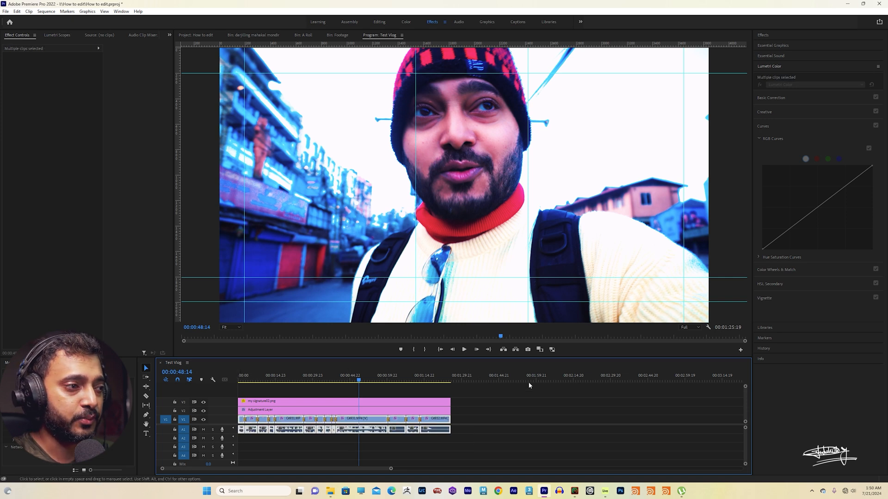
pyautogui.click(794, 56)
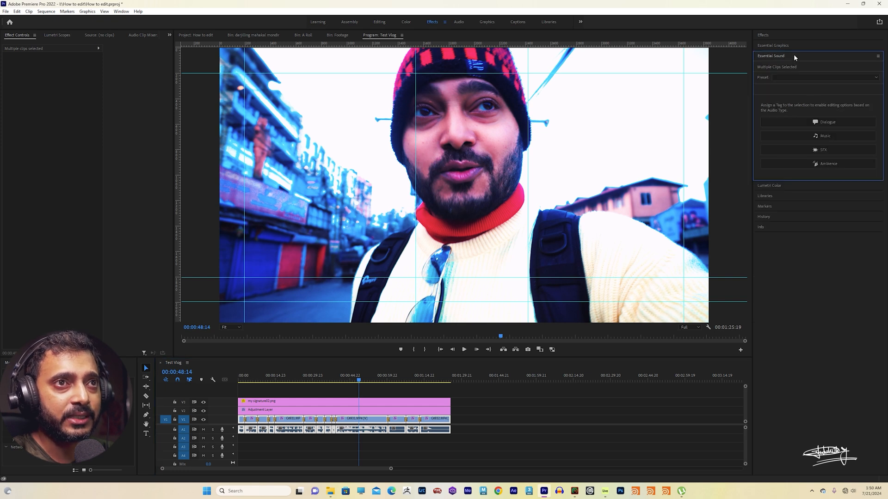
pyautogui.click(828, 123)
pyautogui.click(847, 90)
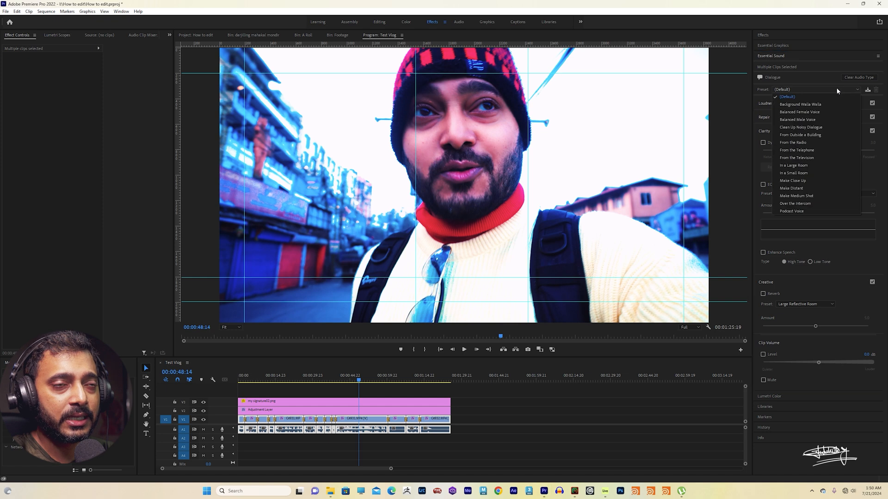
pyautogui.click(830, 126)
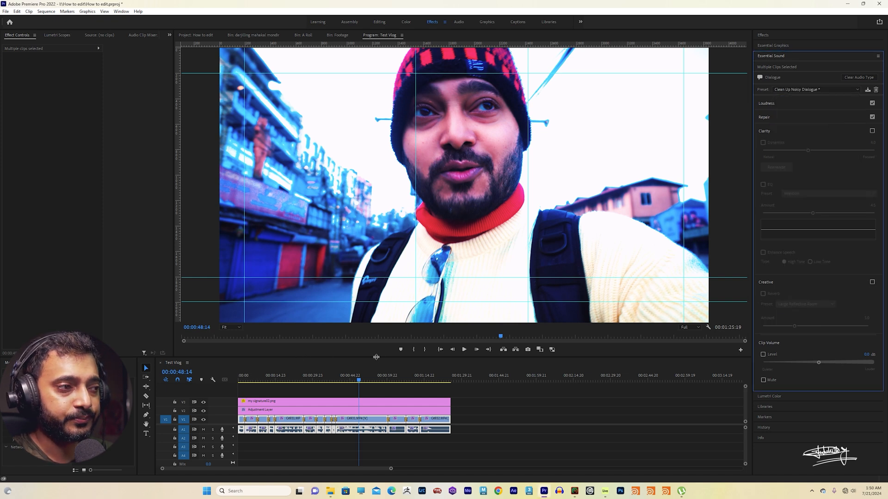
pyautogui.moveTo(260, 380); pyautogui.dragTo(198, 380)
pyautogui.press('space')
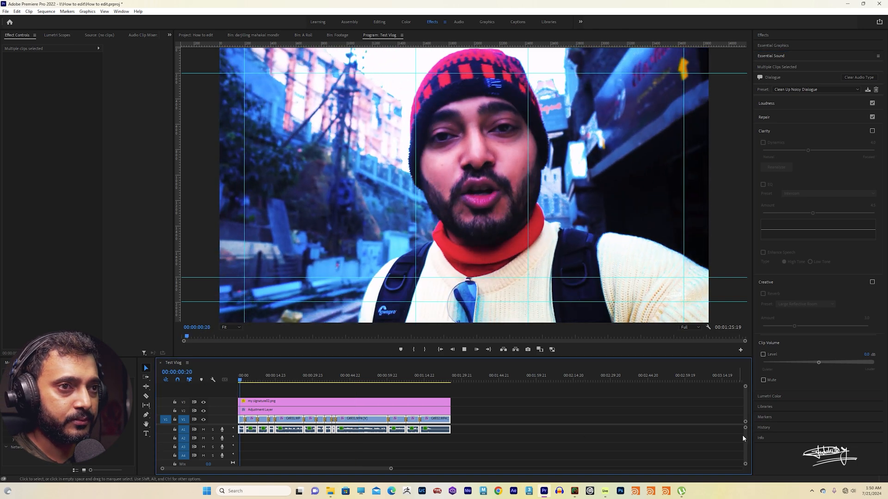
# Try a clip volume level of 5 dB on the selected dialogue clips during playback and check the system volume.
pyautogui.click(867, 354)
pyautogui.write('5')
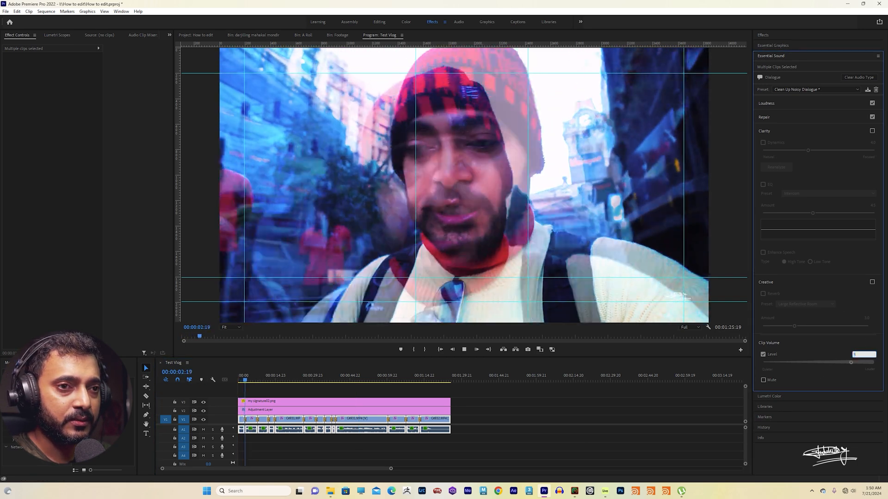
pyautogui.press('Return')
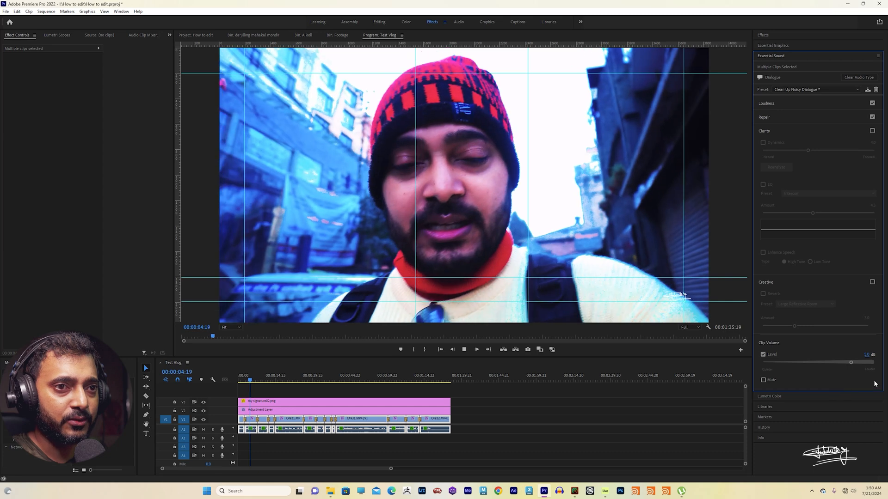
pyautogui.click(853, 491)
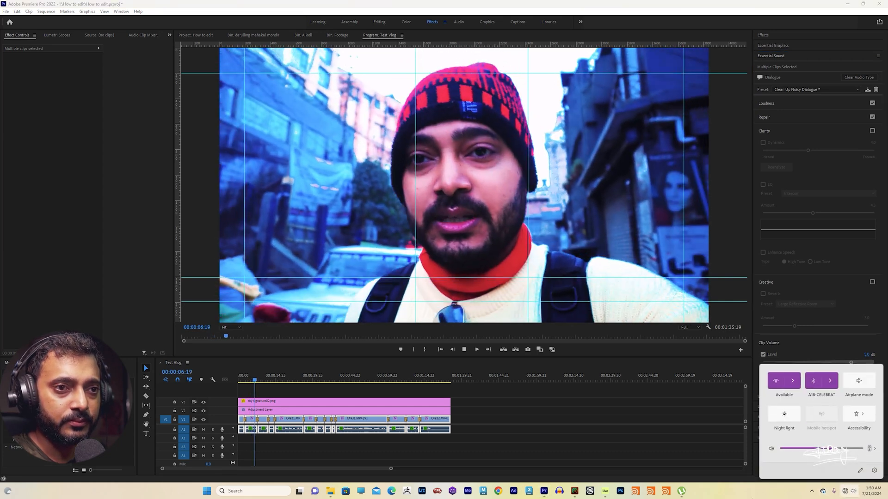
# Set the selected dialogue clips' volume level to 8 dB, preview the sound further along and deselect the clips.
pyautogui.click(866, 355)
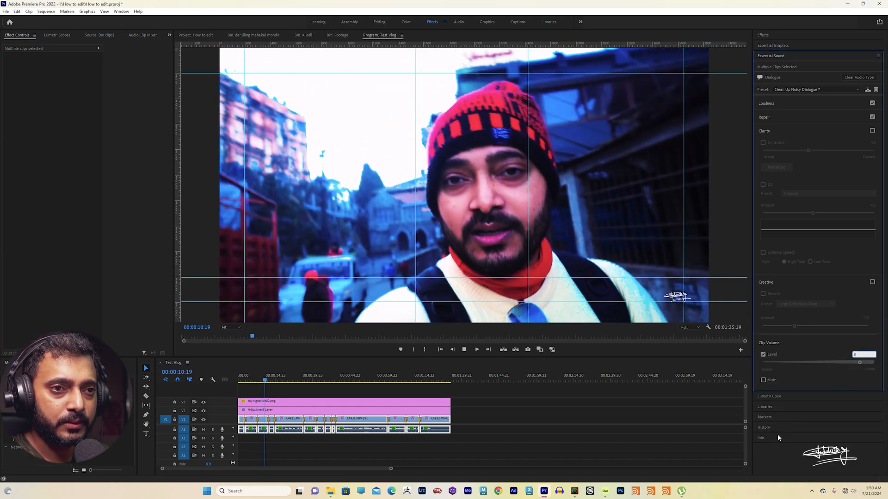
pyautogui.write('8')
pyautogui.press('Return')
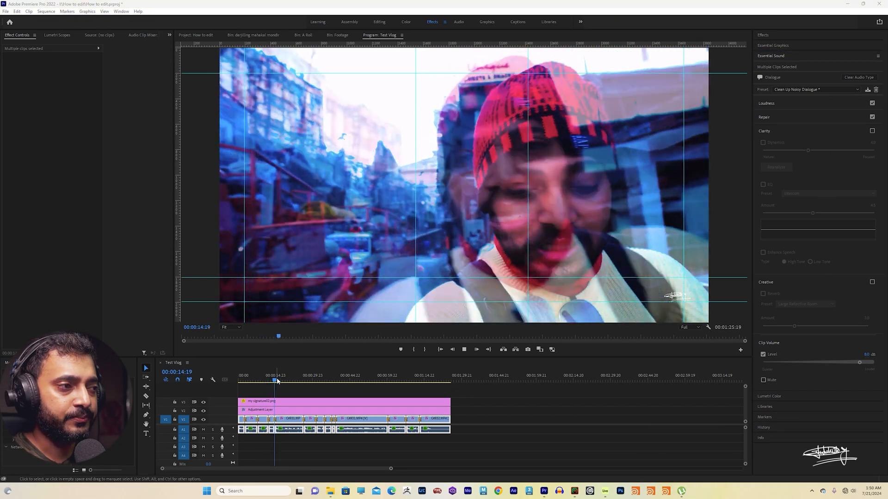
pyautogui.click(290, 380)
pyautogui.click(545, 441)
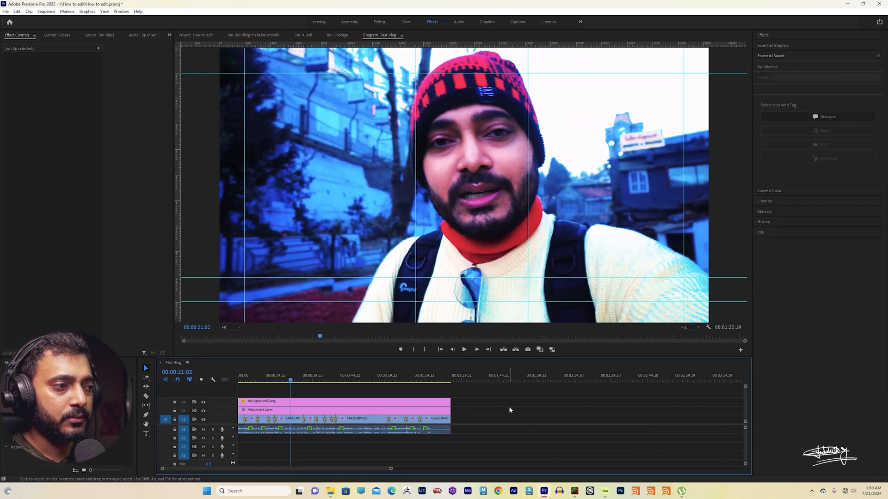
# Save the project and add the Bold Title motion graphics template on V4 at the start of the sequence.
pyautogui.hotkey('ctrl', 's')
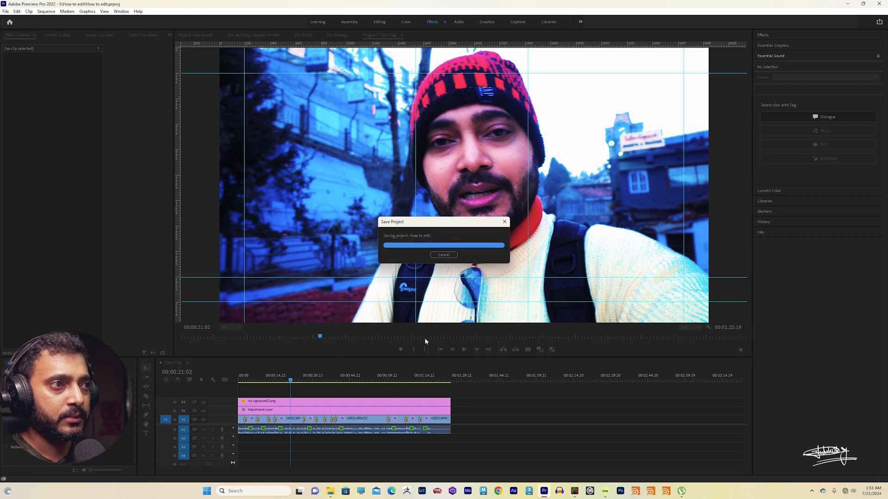
pyautogui.click(234, 379)
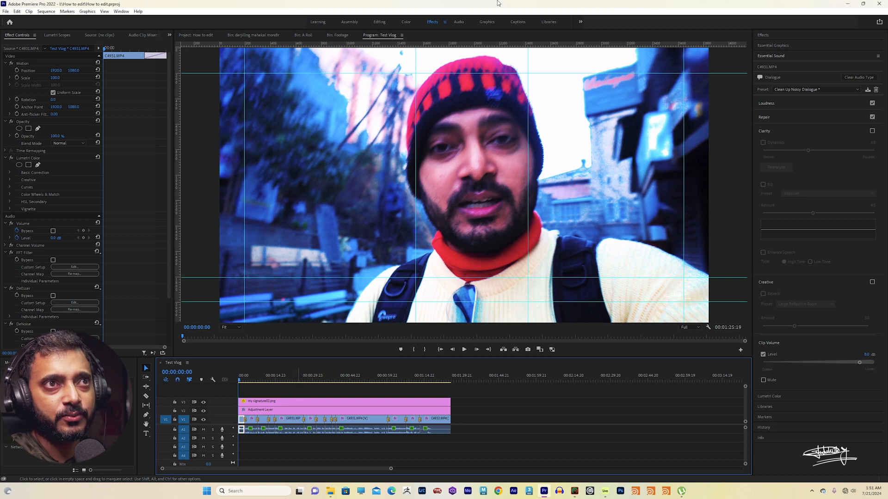
pyautogui.click(780, 45)
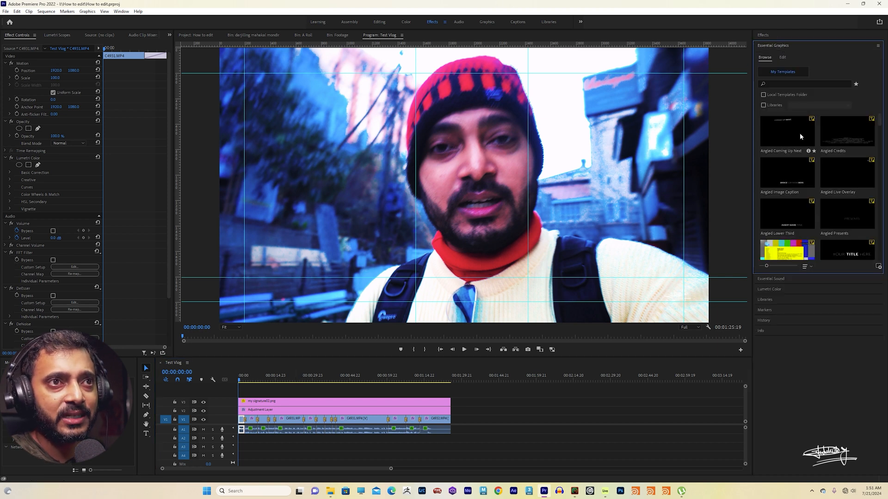
pyautogui.scroll(-4, 811, 177)
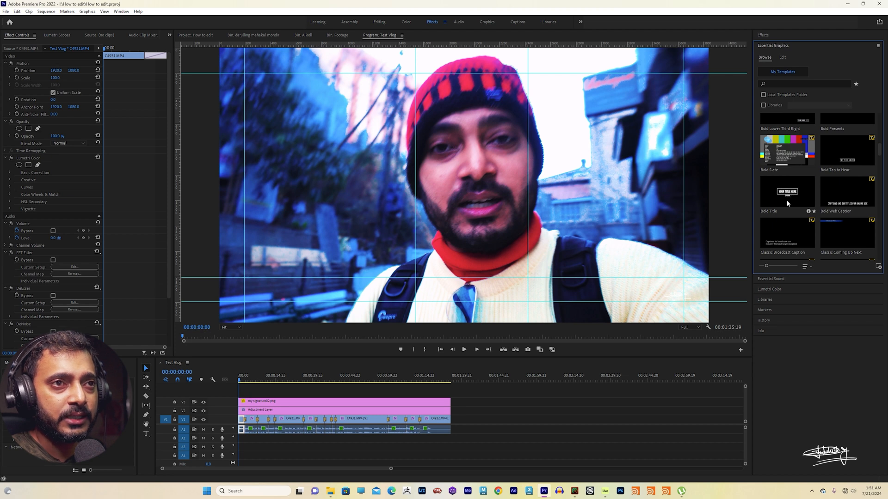
pyautogui.moveTo(785, 198); pyautogui.dragTo(348, 256)
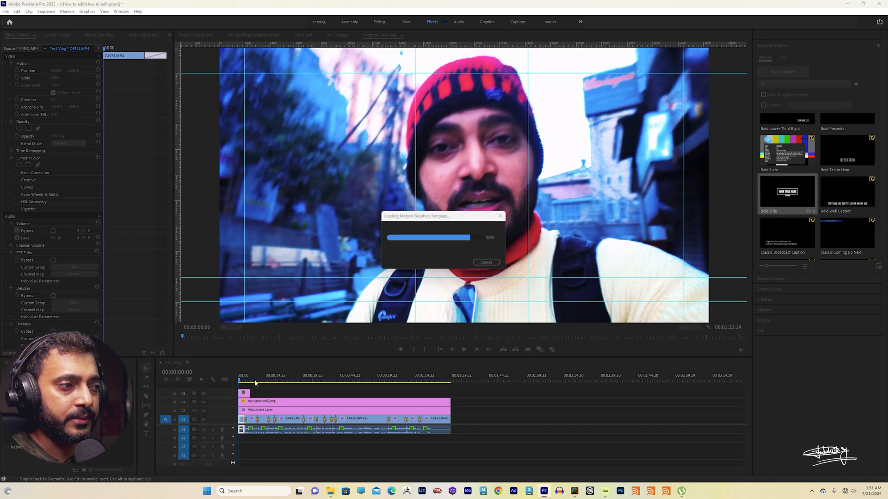
pyautogui.click(524, 306)
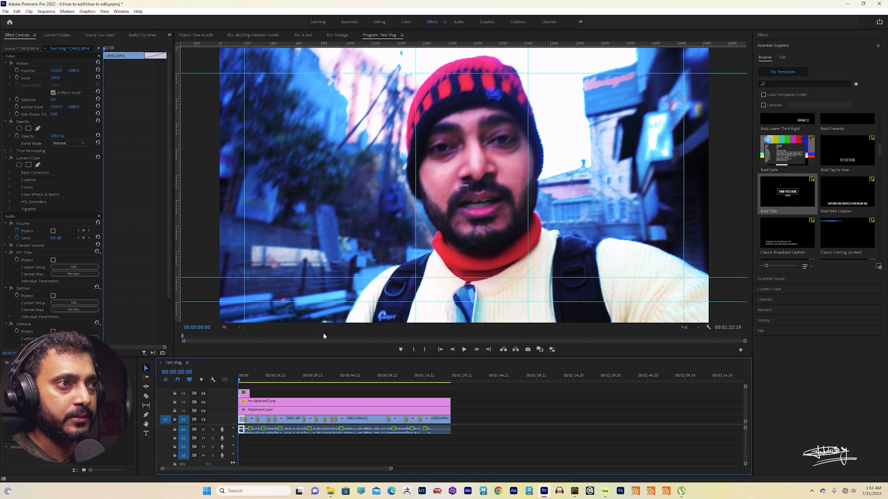
# Replace the title template's main text with Test Vlog and its episode line with 0001, and return to the sequence start.
pyautogui.moveTo(241, 384); pyautogui.dragTo(248, 381)
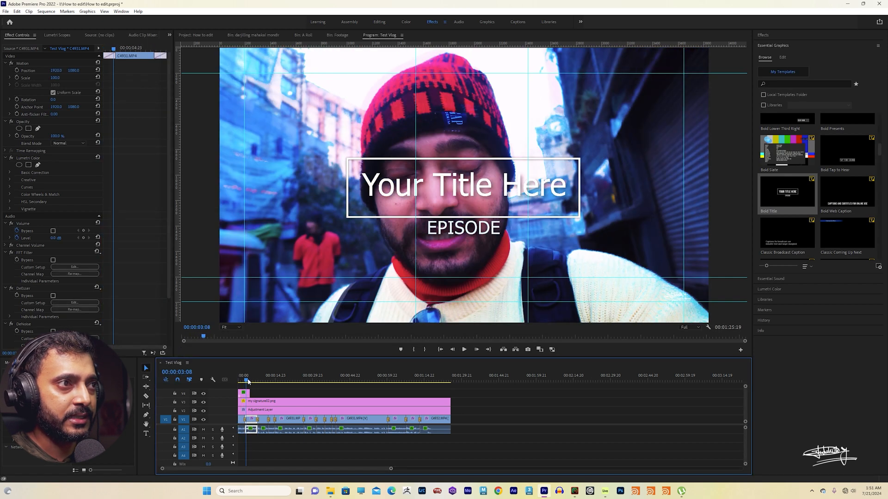
pyautogui.doubleClick(446, 185)
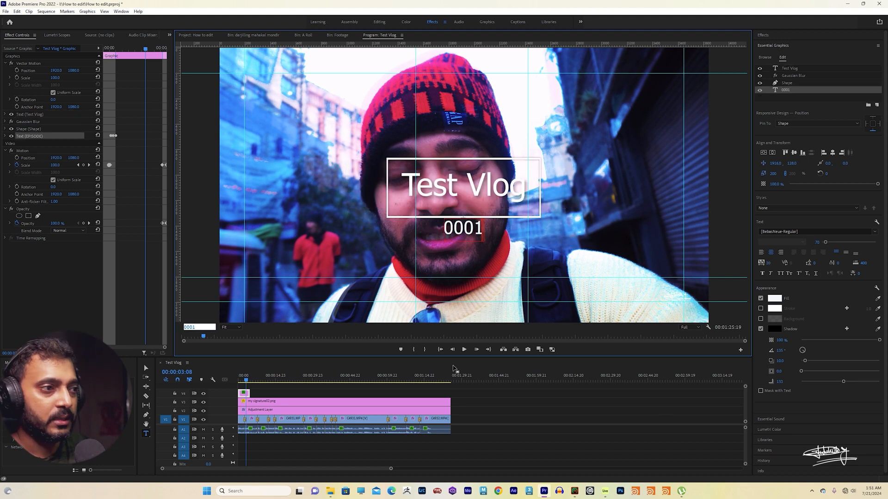
pyautogui.click(254, 380)
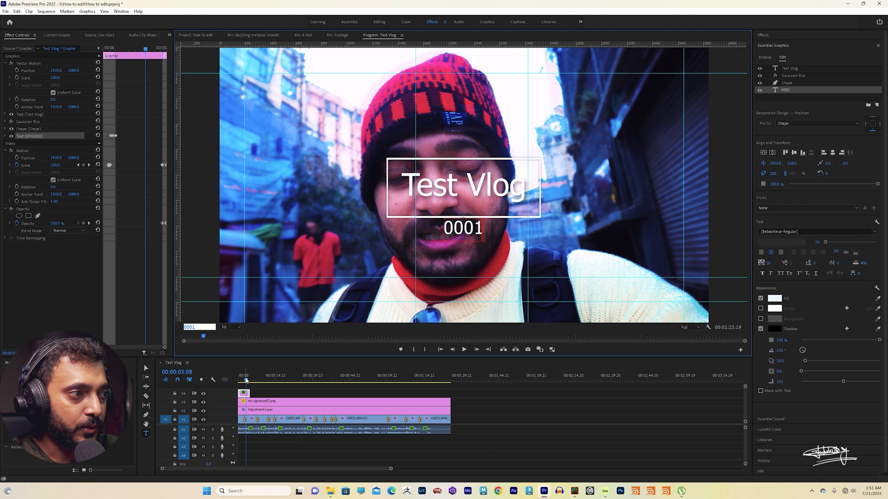
pyautogui.moveTo(254, 382); pyautogui.dragTo(234, 385)
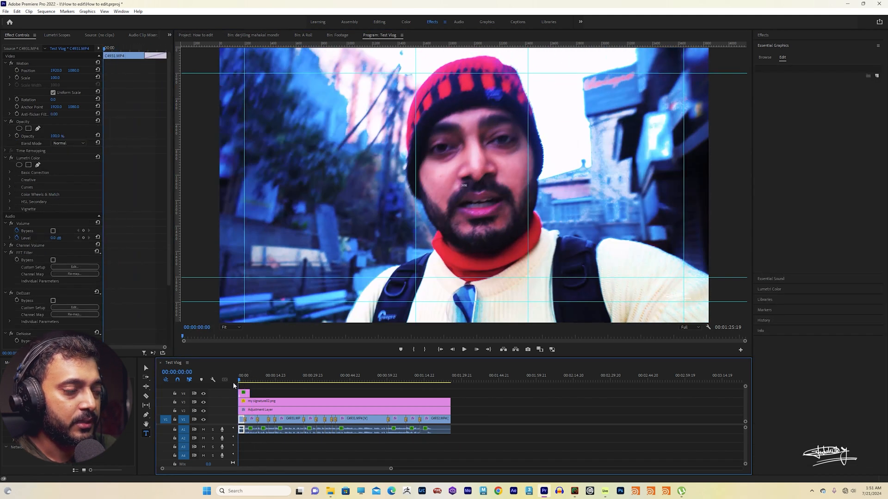
# Browse through the other available motion graphics templates in the Essential Graphics library.
pyautogui.click(766, 58)
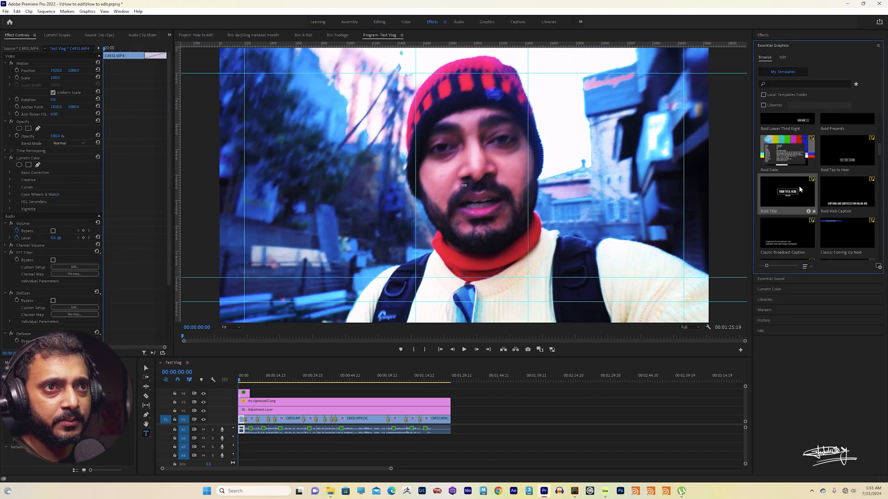
pyautogui.scroll(-10, 803, 192)
pyautogui.scroll(-10, 831, 208)
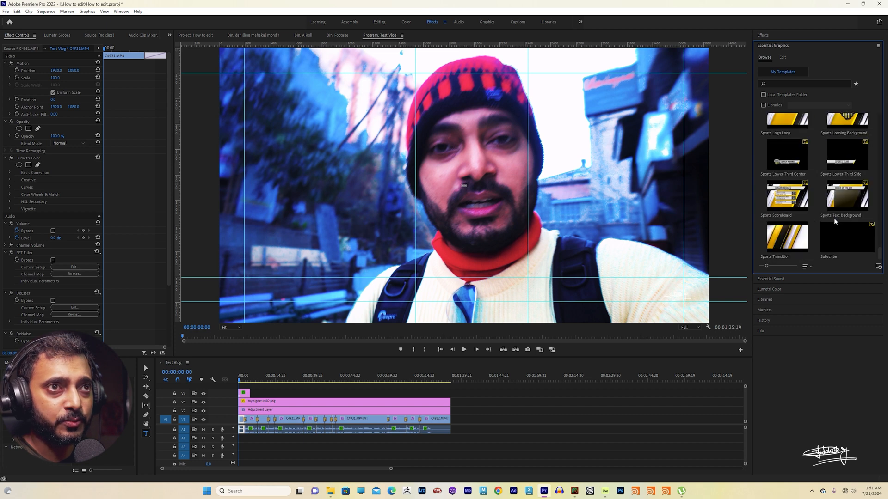
pyautogui.scroll(15, 828, 213)
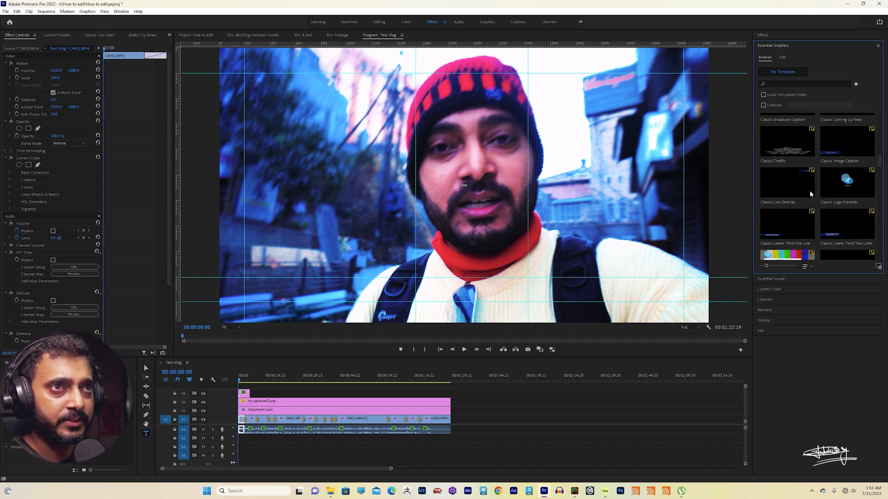
pyautogui.click(782, 58)
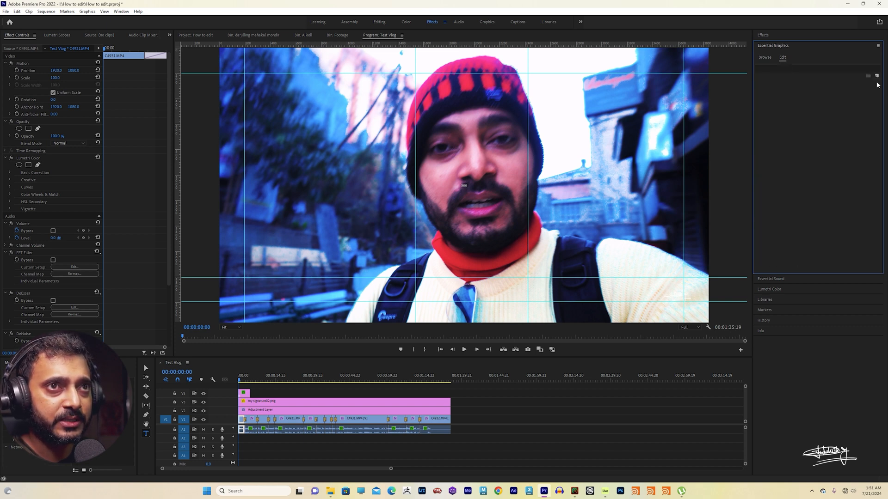
pyautogui.click(766, 58)
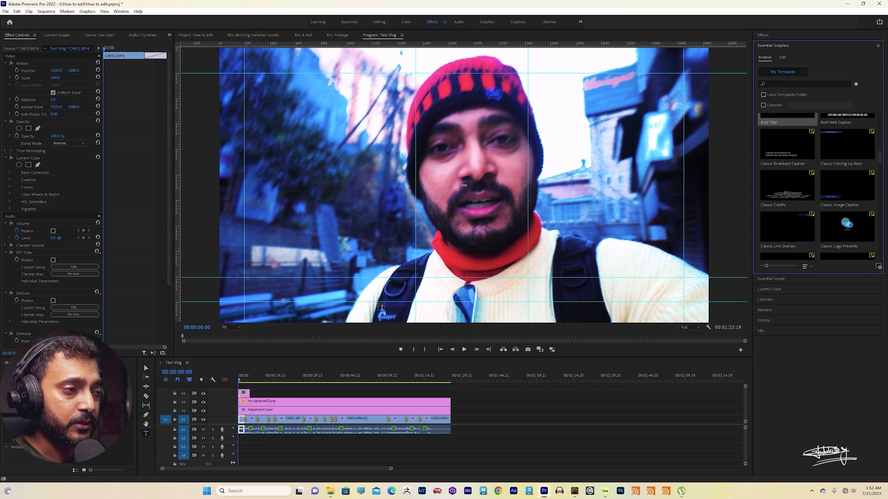
# Look closer at the beginning of the sequence and through the project's footage bins.
pyautogui.moveTo(391, 469); pyautogui.dragTo(324, 467)
pyautogui.moveTo(249, 381)
pyautogui.mouseDown()
pyautogui.moveTo(268, 380)
pyautogui.moveTo(232, 381)
pyautogui.mouseUp()
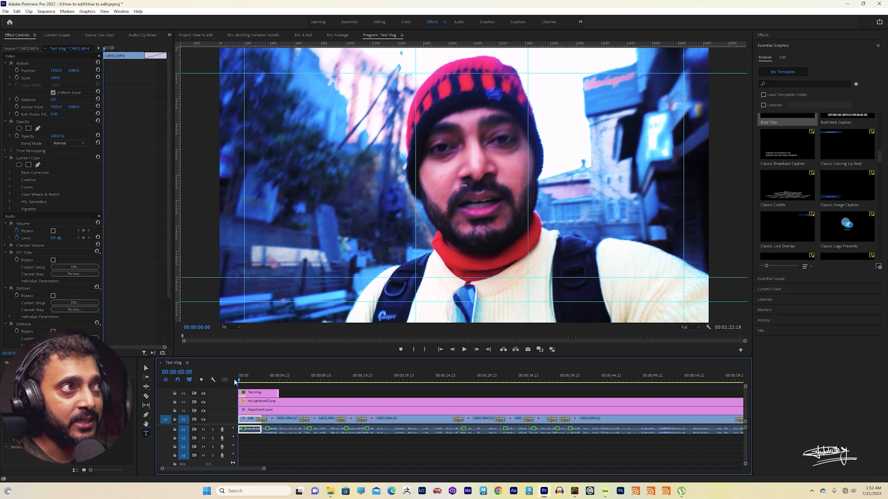
pyautogui.click(253, 35)
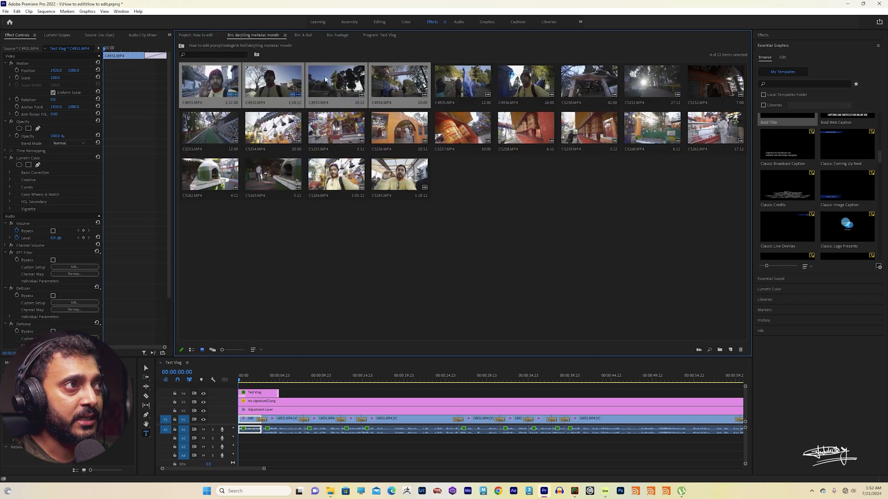
pyautogui.click(304, 34)
pyautogui.click(380, 34)
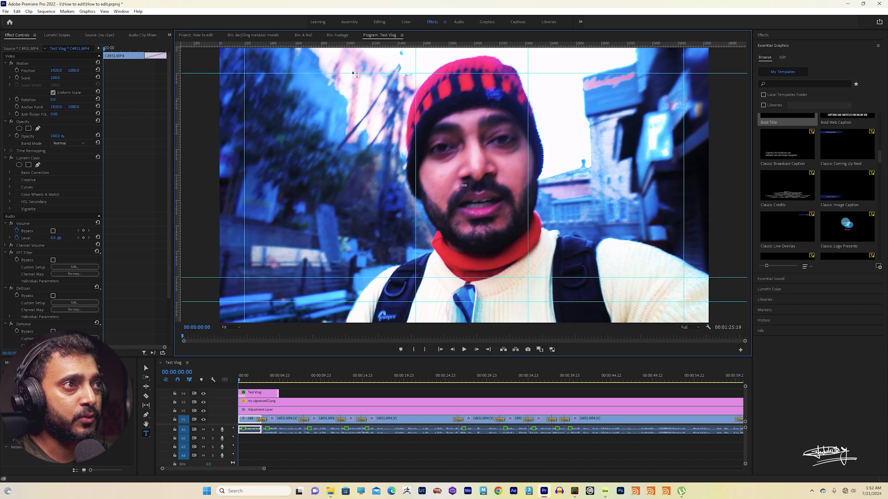
pyautogui.click(337, 35)
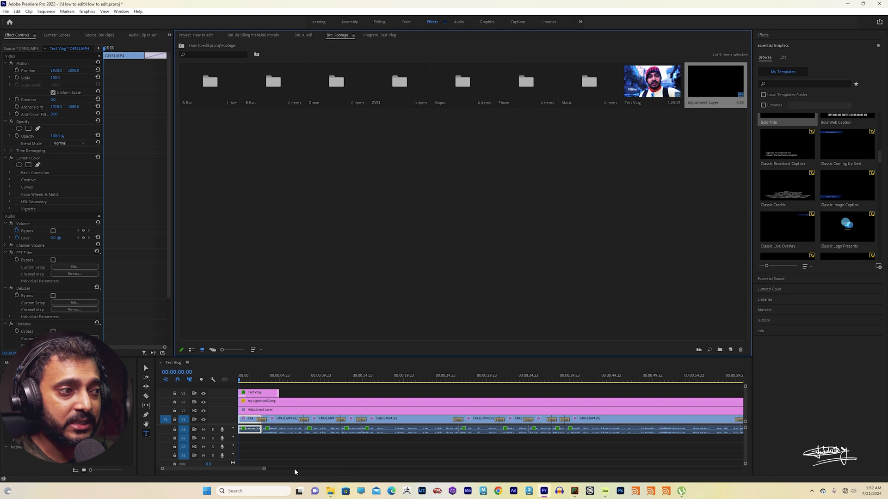
# Review the signature, audio and title clips across the whole sequence, and look at the project's root bin.
pyautogui.click(495, 402)
pyautogui.press('-')
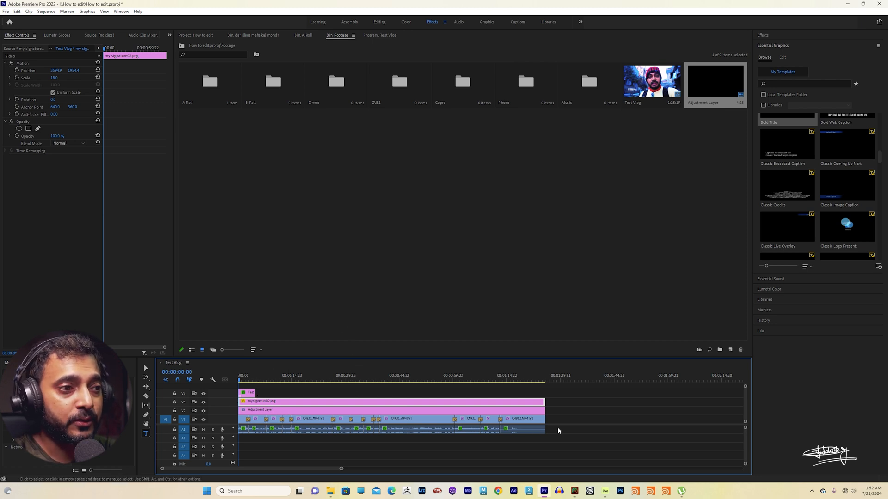
pyautogui.moveTo(548, 431); pyautogui.dragTo(237, 446)
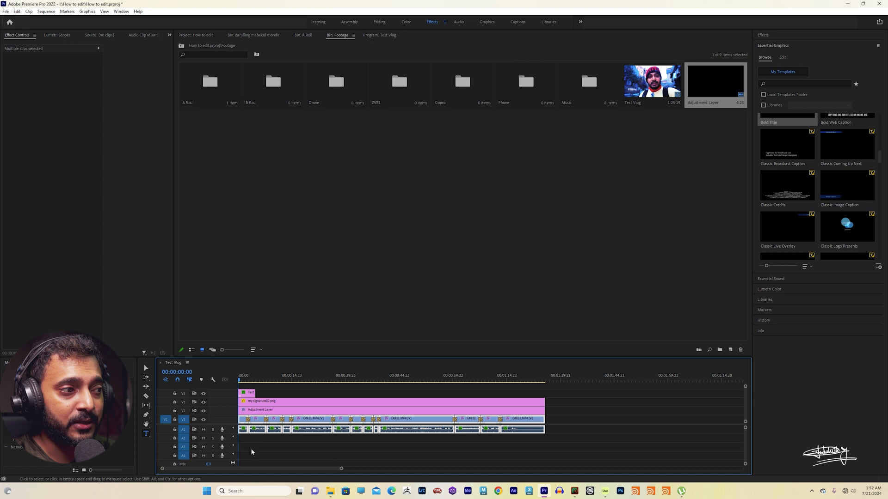
pyautogui.click(250, 394)
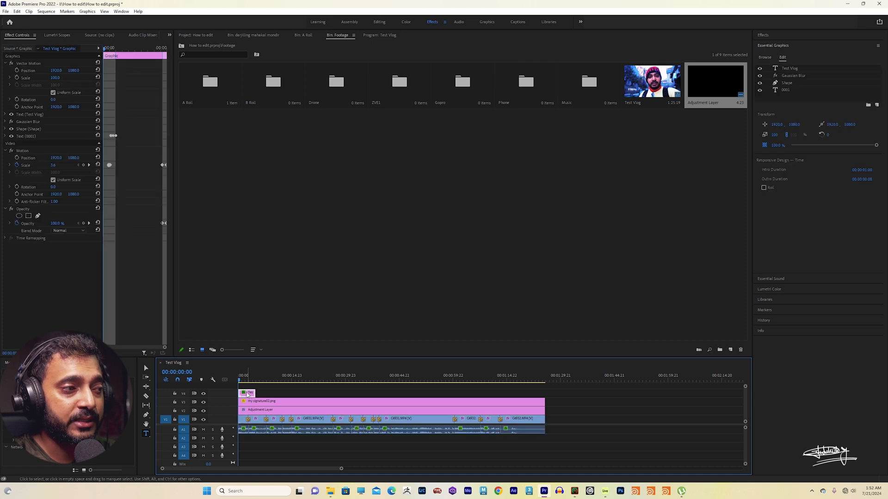
pyautogui.click(242, 381)
pyautogui.moveTo(243, 381); pyautogui.dragTo(237, 381)
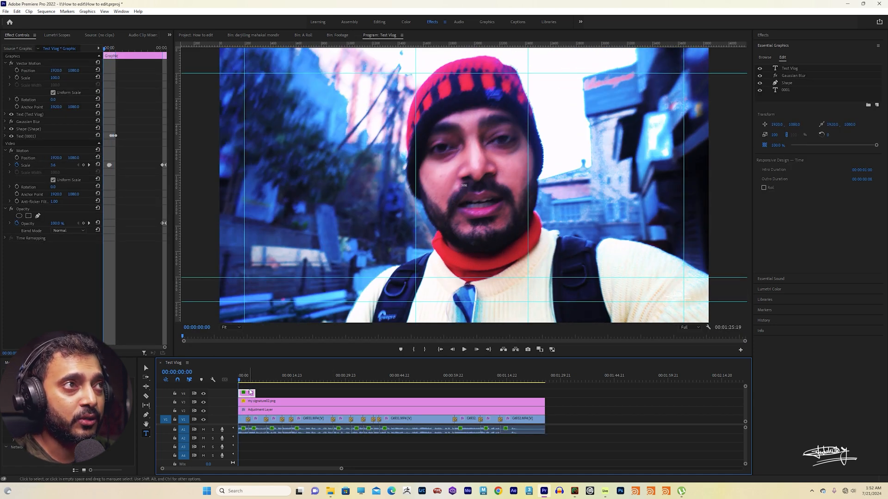
pyautogui.click(194, 36)
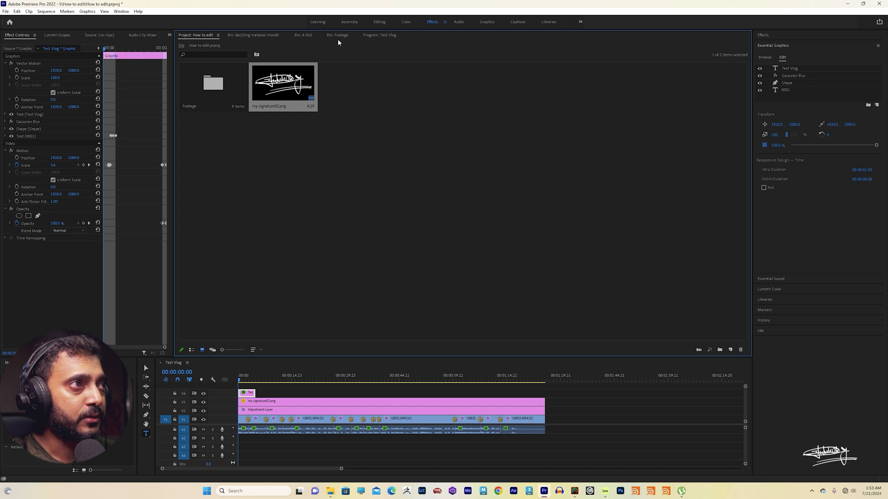
pyautogui.click(379, 35)
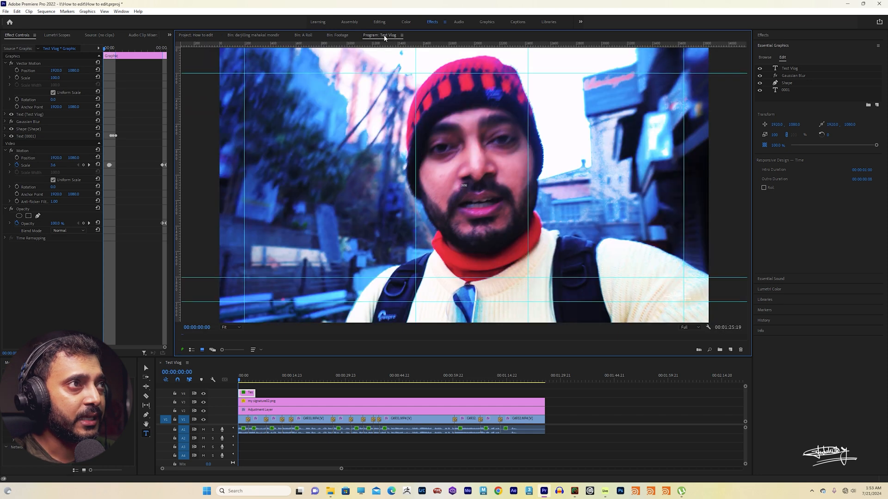
# Open the sequence's media export settings and set bitrate encoding to VBR, 2 pass with a target bitrate of 20 Mbps.
pyautogui.click(243, 371)
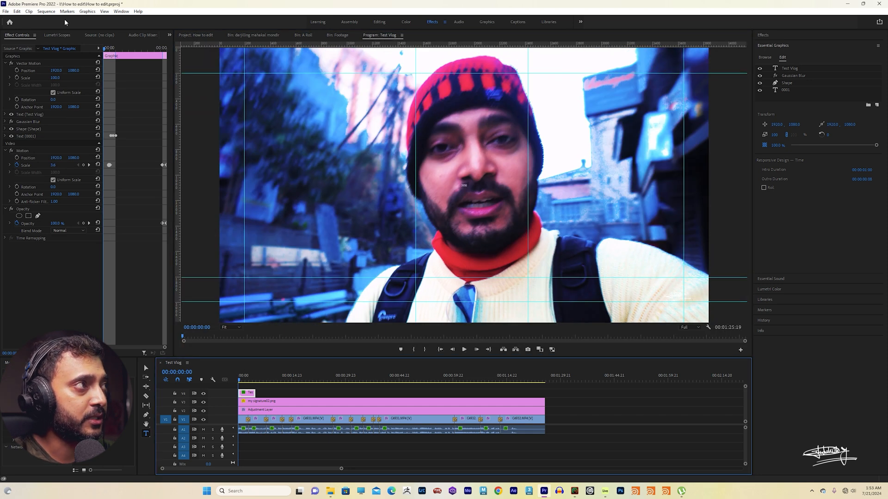
pyautogui.click(6, 11)
pyautogui.moveTo(44, 214)
pyautogui.click(138, 214)
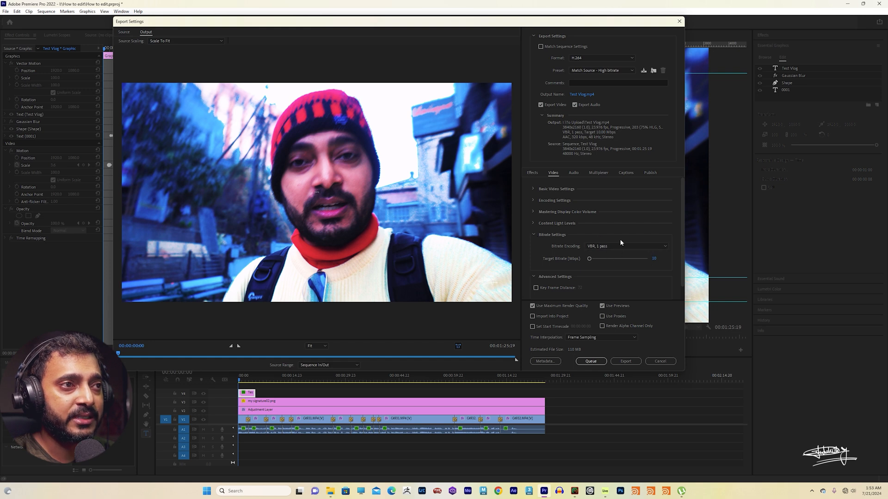
pyautogui.click(637, 247)
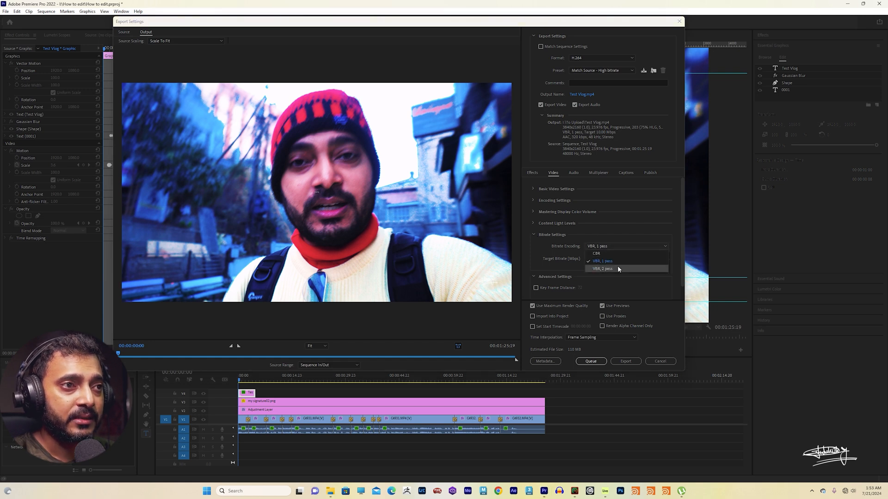
pyautogui.click(618, 269)
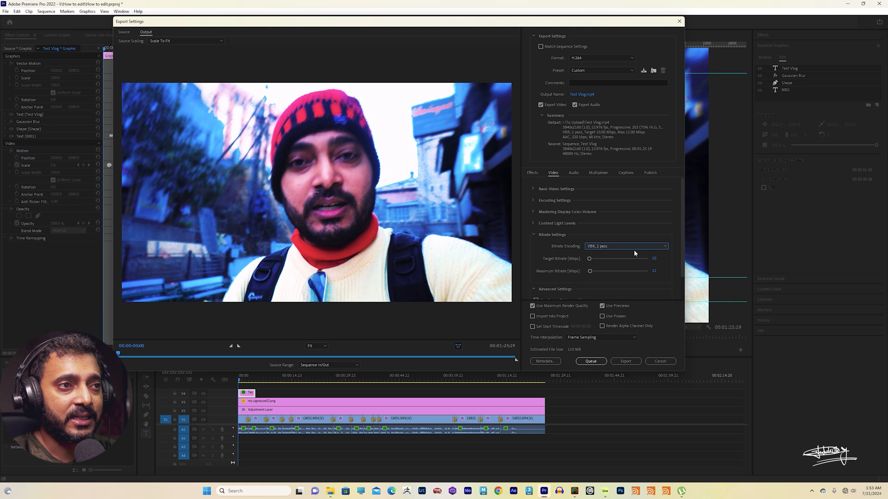
pyautogui.click(654, 259)
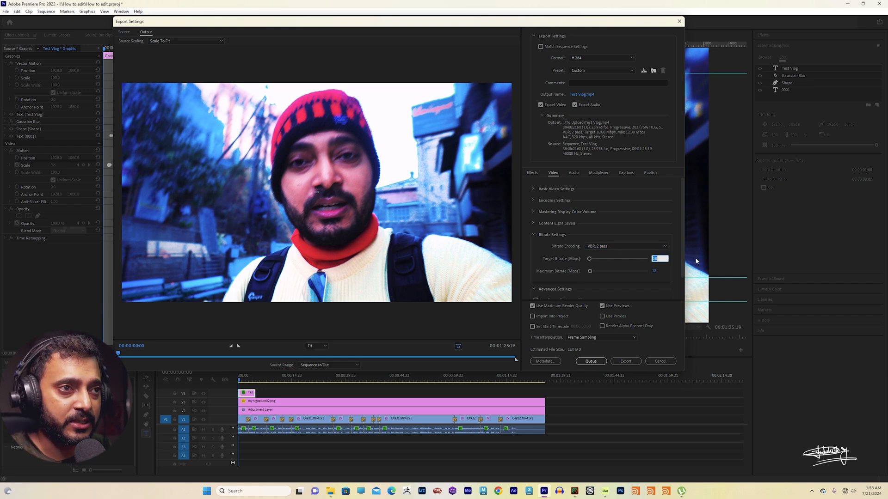
pyautogui.write('2')
pyautogui.press('Return')
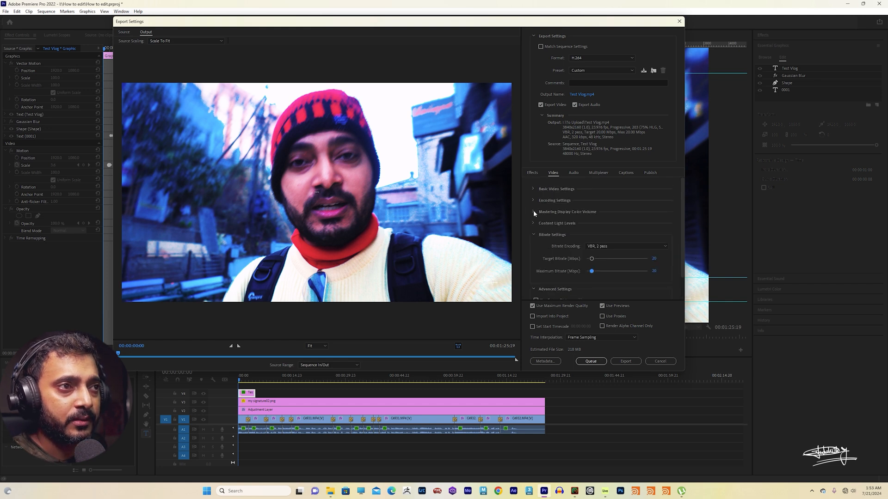
# Enable Render at Maximum Depth in the basic video settings and send the export to the Adobe Media Encoder queue.
pyautogui.click(535, 189)
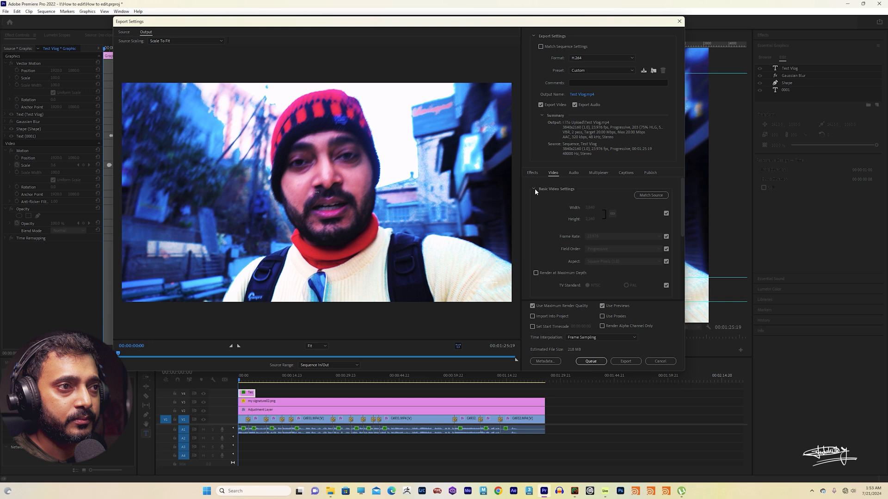
pyautogui.click(536, 273)
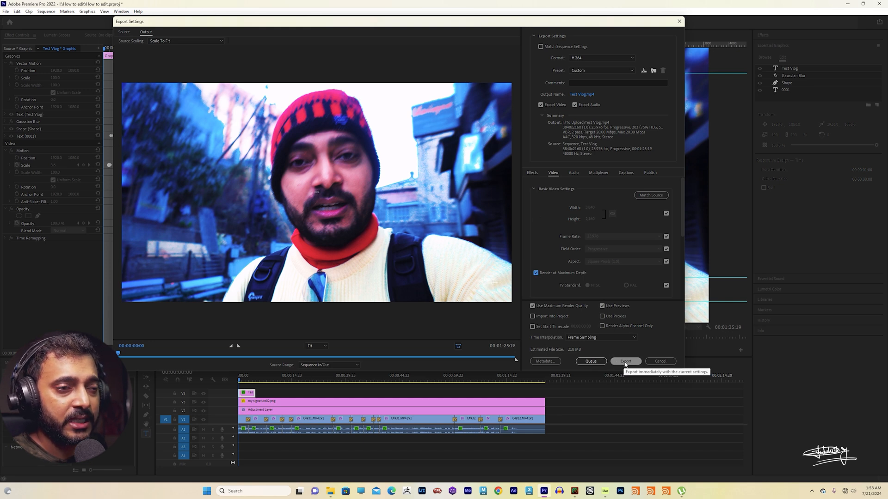
pyautogui.click(592, 365)
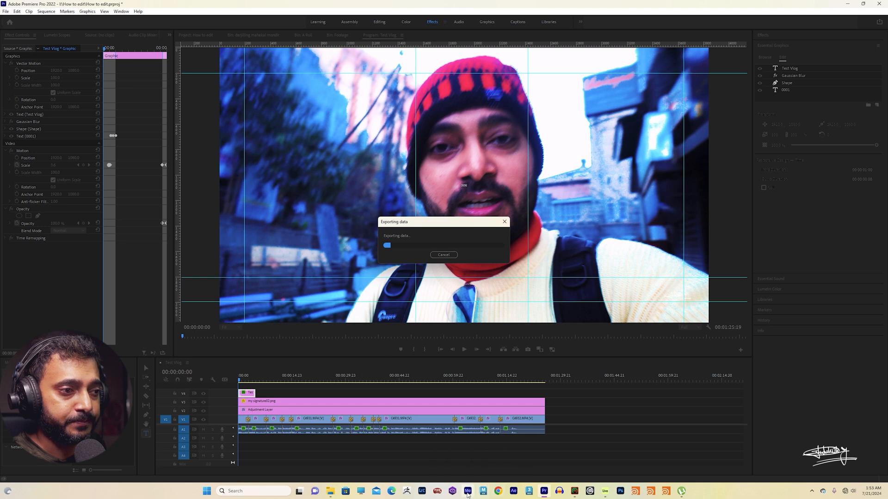
pyautogui.moveTo(467, 495)
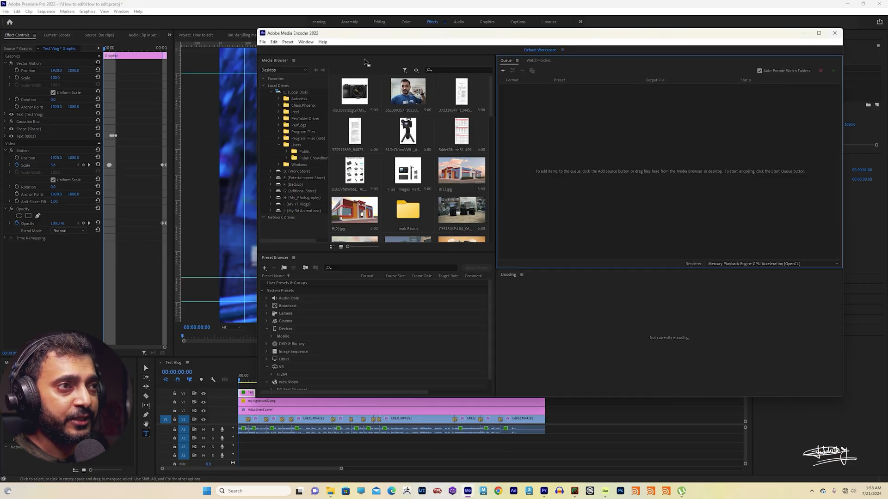
pyautogui.moveTo(537, 37); pyautogui.dragTo(456, 45)
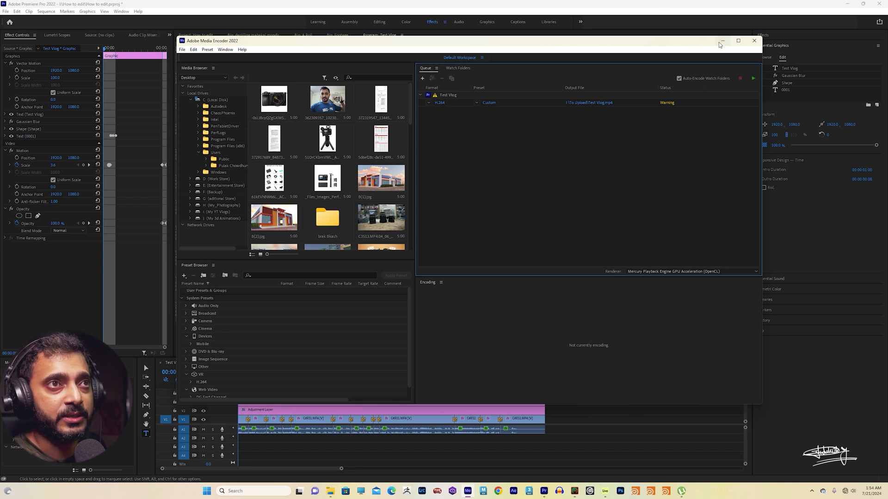
pyautogui.click(660, 4)
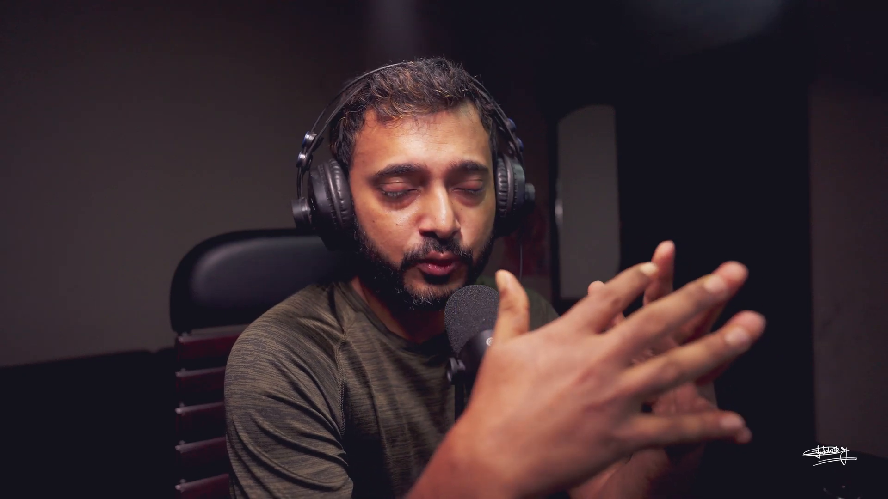